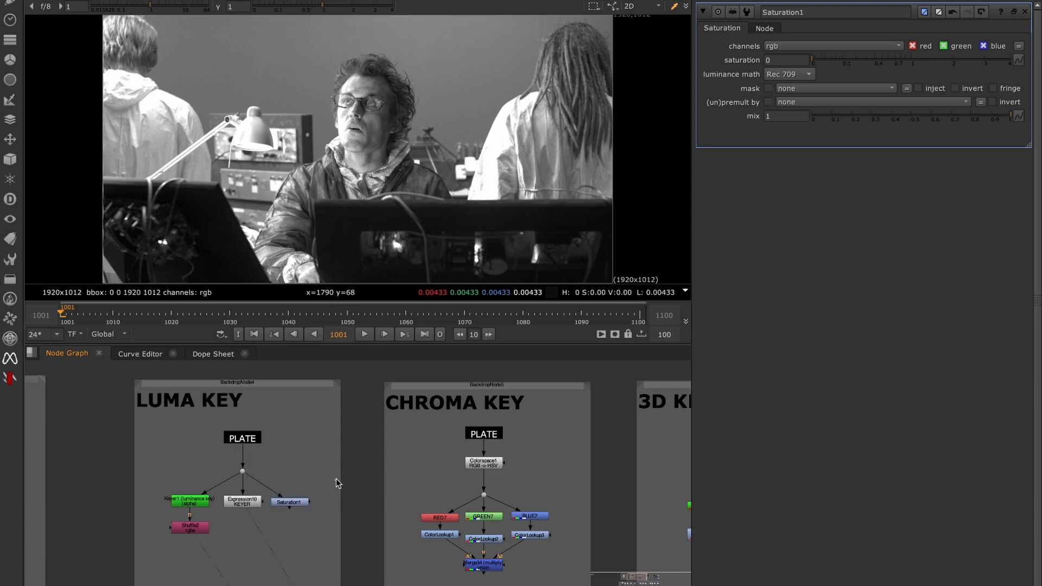
pyautogui.moveTo(336, 480); pyautogui.dragTo(263, 543)
pyautogui.press('2')
pyautogui.click(291, 532)
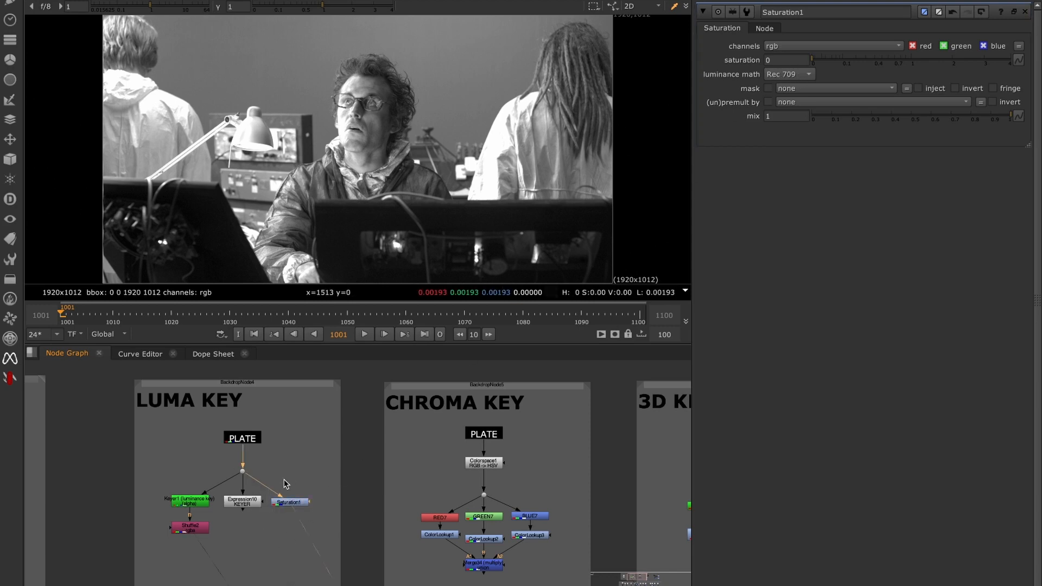
pyautogui.moveTo(125, 379); pyautogui.dragTo(358, 585)
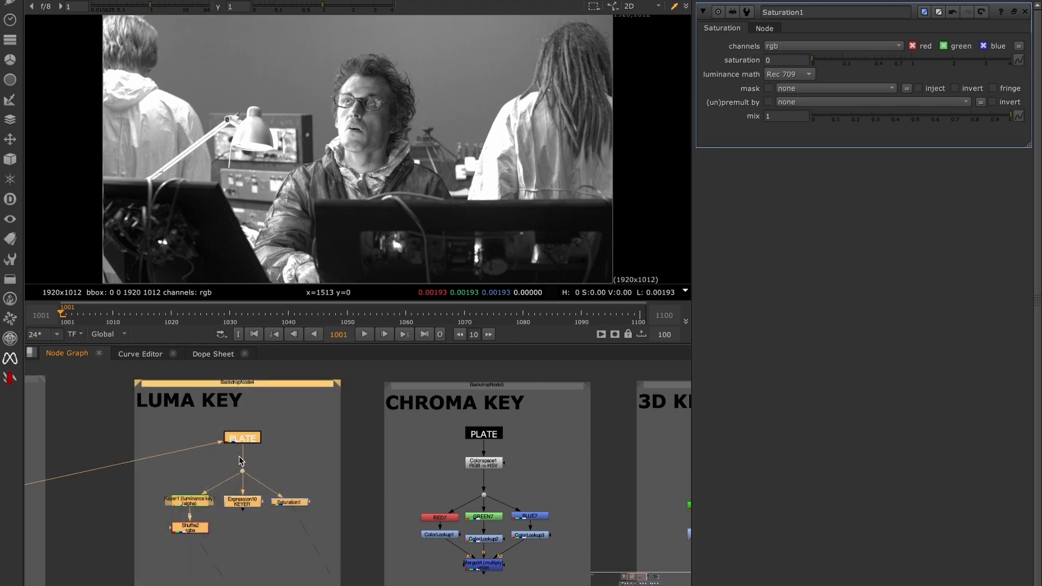
pyautogui.click(165, 554)
pyautogui.moveTo(162, 570); pyautogui.dragTo(350, 425)
pyautogui.click(332, 484)
# - View the HSV output of the Colorspace1 node in the CHROMA KEY group
pyautogui.moveTo(333, 510); pyautogui.dragTo(221, 500, button='middle')
pyautogui.moveTo(288, 414); pyautogui.dragTo(453, 576)
pyautogui.click(458, 496)
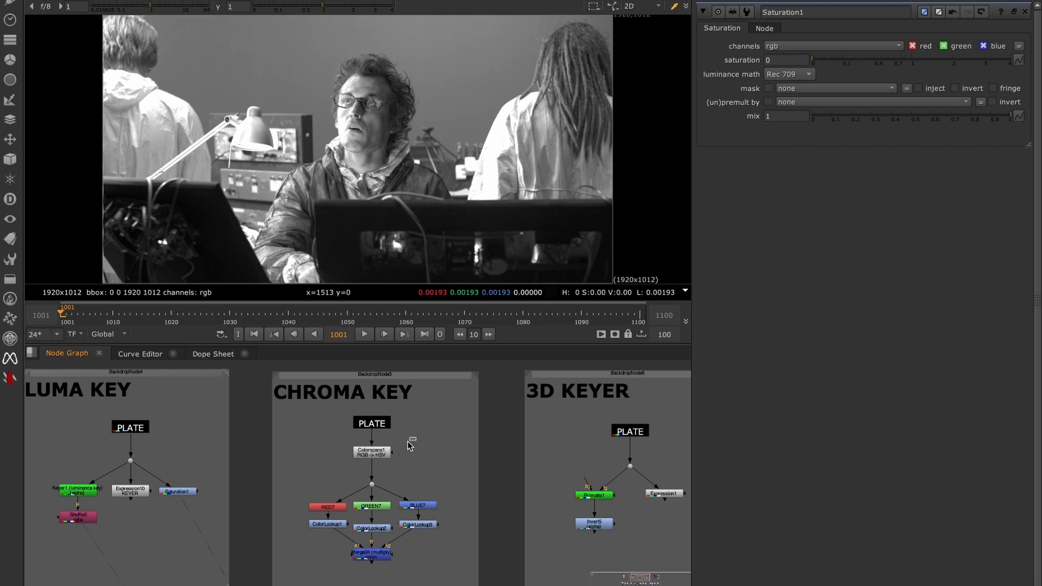
pyautogui.click(372, 452)
pyautogui.press('2')
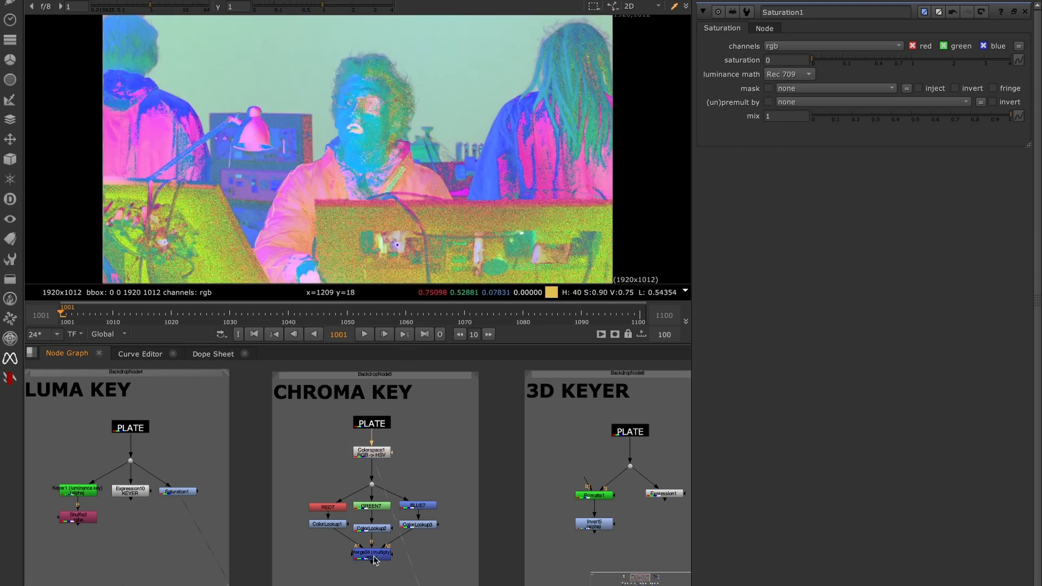
# - View the RED7, GREEN7 and BLUE7 channel outputs one after another to compare hue, saturation and value
pyautogui.click(329, 509)
pyautogui.press('2')
pyautogui.click(368, 508)
pyautogui.press('2')
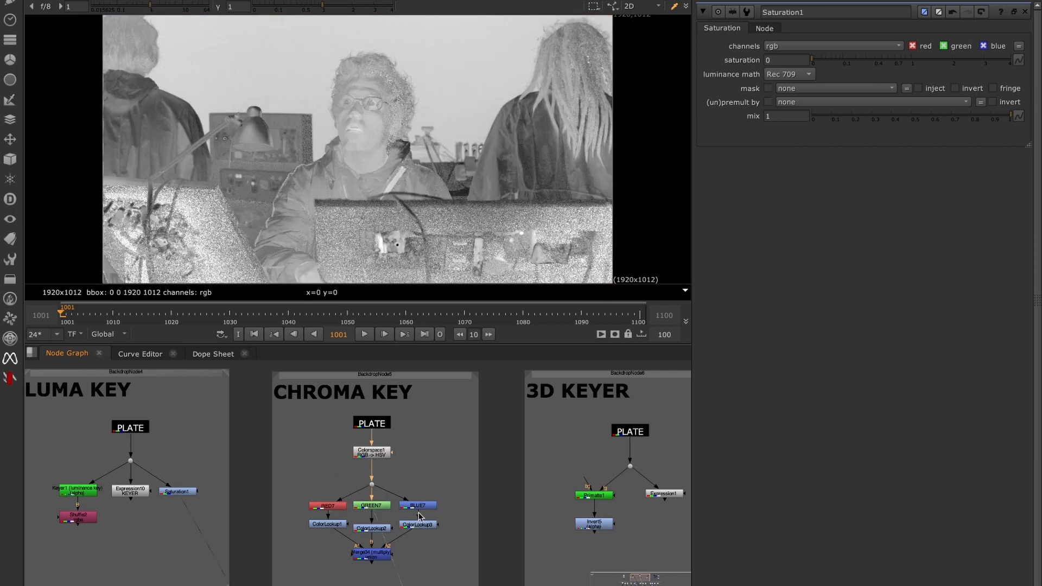
pyautogui.click(367, 458)
pyautogui.click(331, 507)
pyautogui.press('2')
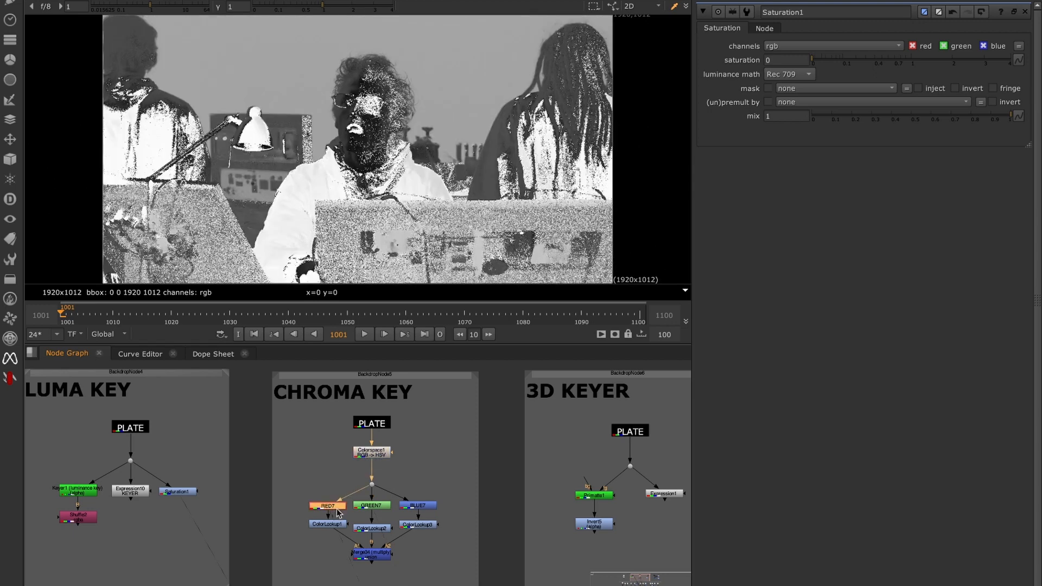
pyautogui.click(372, 508)
pyautogui.press('2')
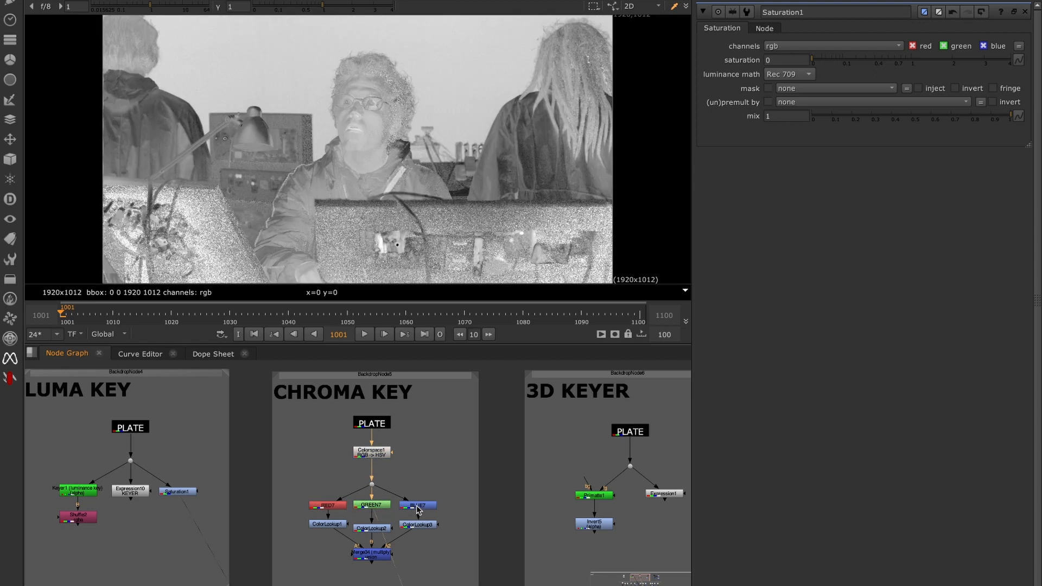
pyautogui.click(418, 507)
pyautogui.press('2')
# - Open the ColorLookup1 curve and view the combined matte from the multiply merge in the CHROMA KEY group
pyautogui.doubleClick(327, 525)
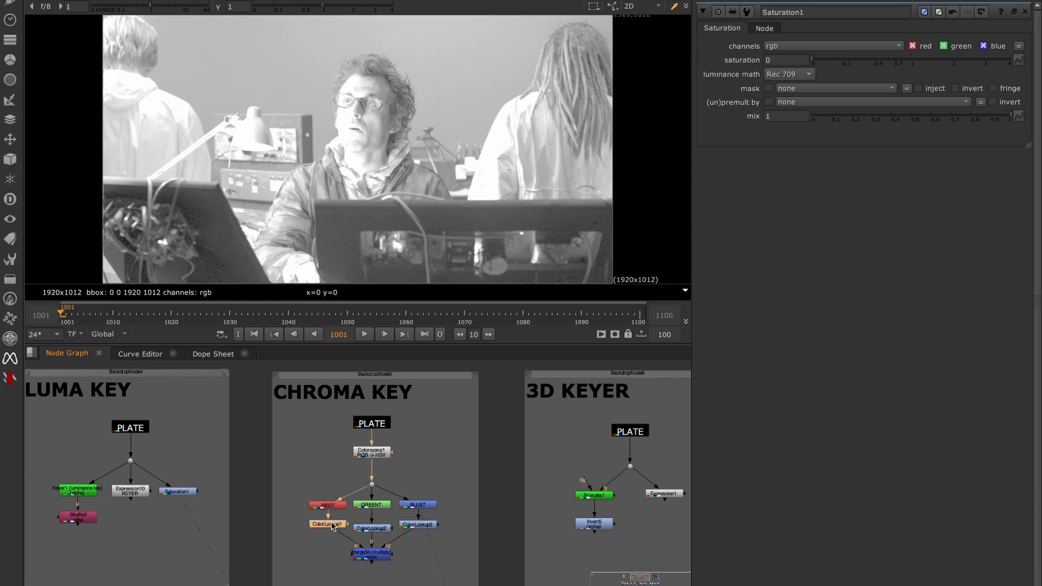
pyautogui.click(727, 86)
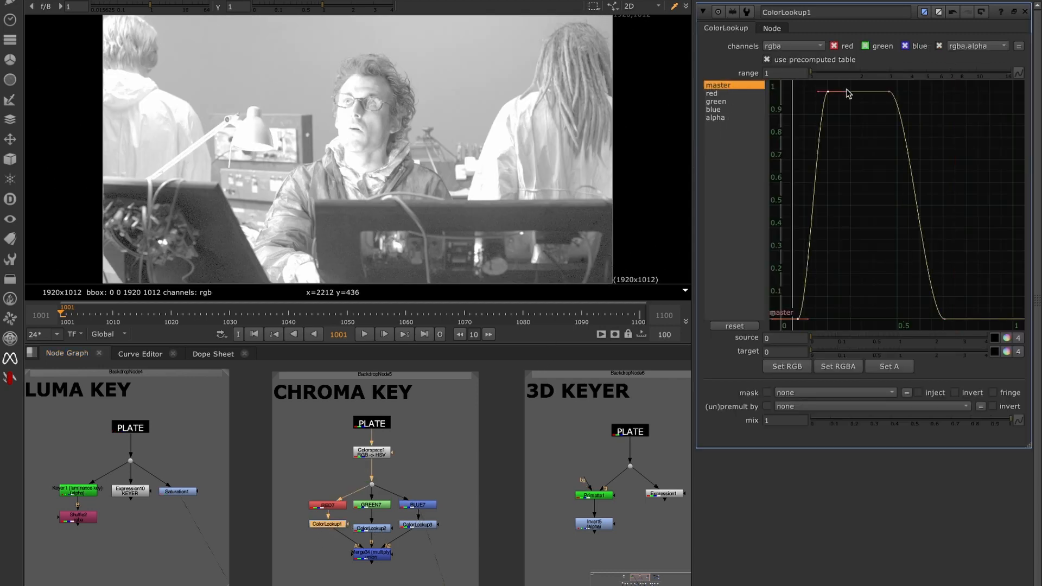
pyautogui.click(384, 553)
pyautogui.press('1')
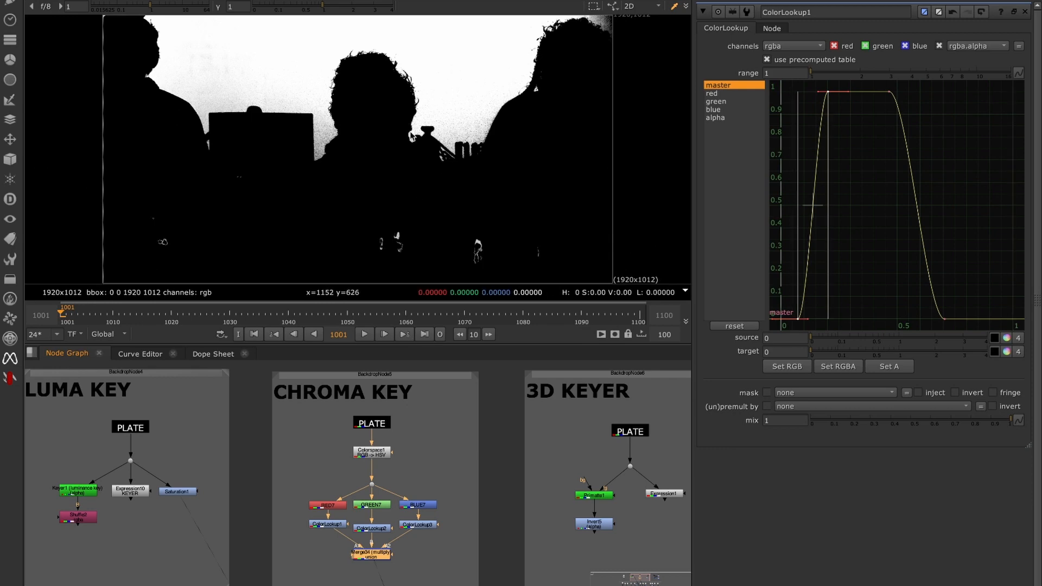
# - View the source plate feeding the 3D KEYER group
pyautogui.moveTo(488, 511); pyautogui.dragTo(278, 511, button='middle')
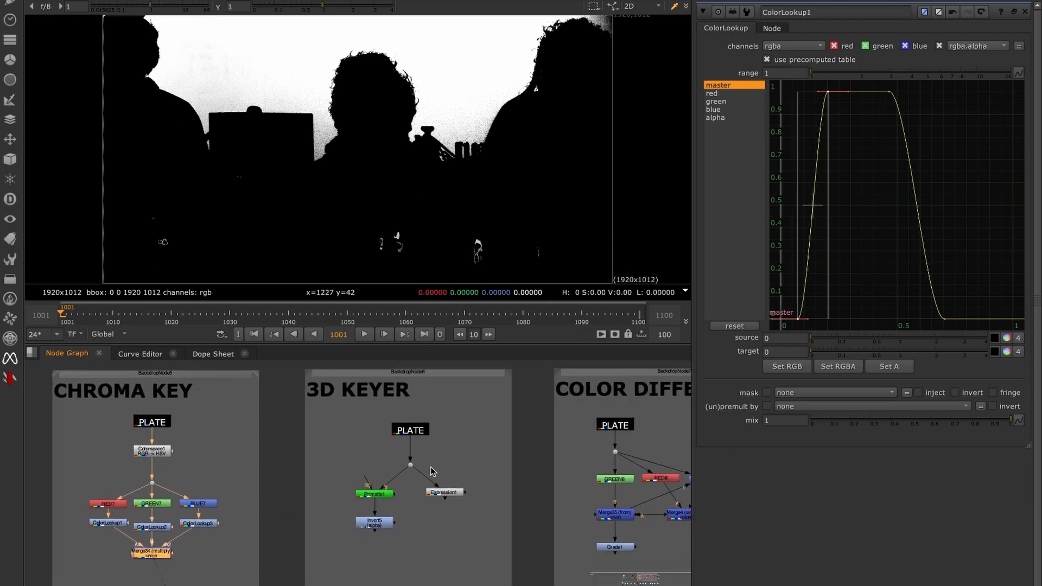
pyautogui.moveTo(439, 438); pyautogui.dragTo(395, 489)
pyautogui.press('1')
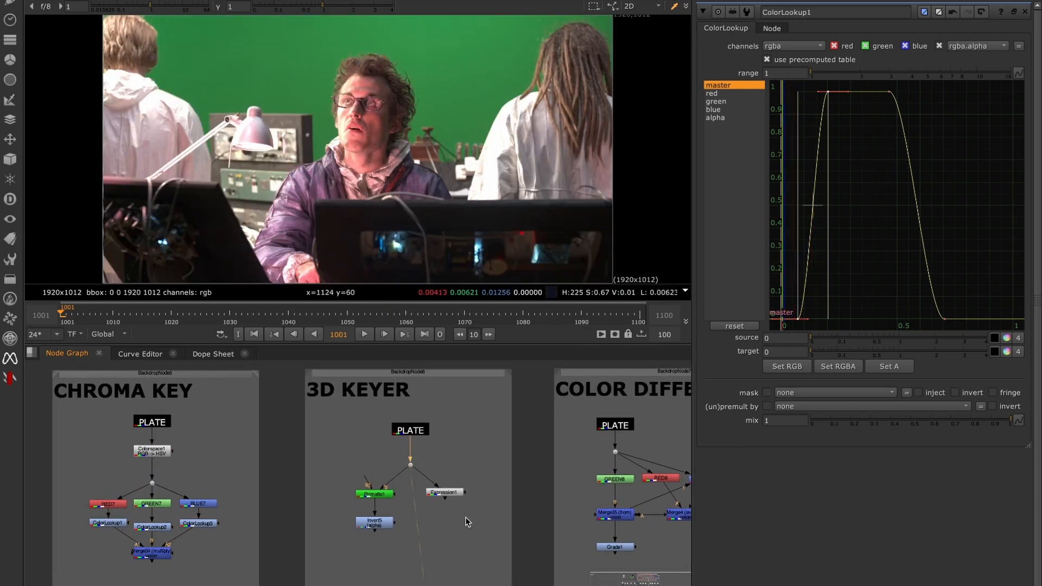
# - View the Expression1 matte and the Primatte1 key in the 3D KEYER group
pyautogui.moveTo(337, 479); pyautogui.dragTo(422, 572)
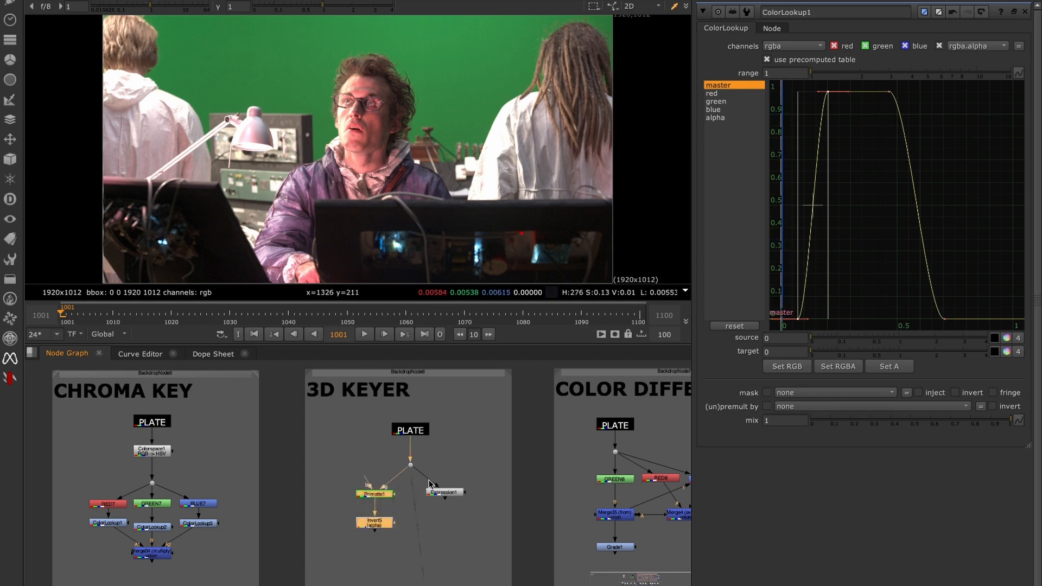
pyautogui.click(454, 494)
pyautogui.press('1')
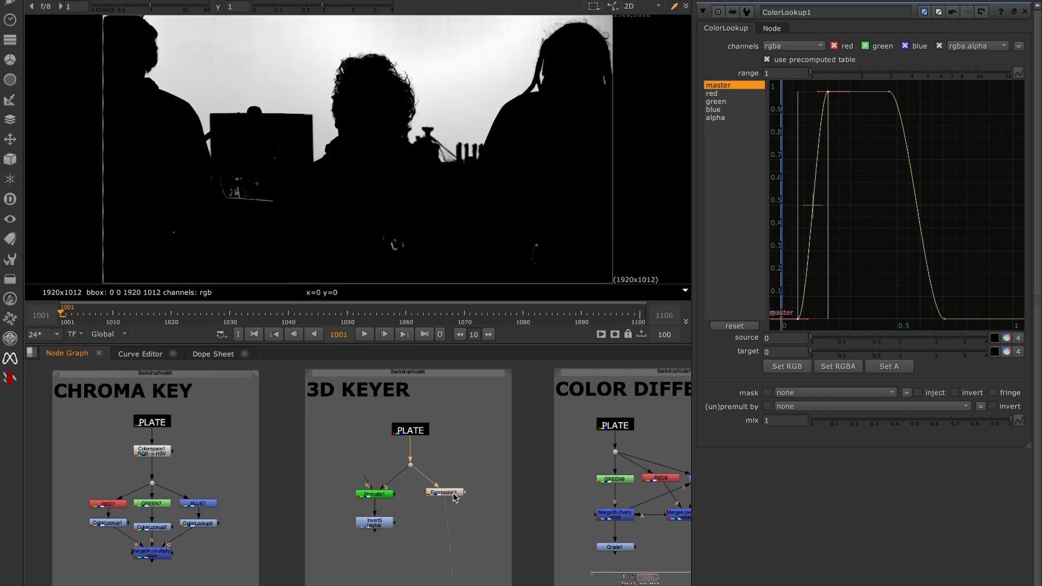
pyautogui.click(371, 495)
pyautogui.press('1')
# - Open Expression1's settings, view its matte and sample areas of the green screen, finishing between the seated man and the person with dreadlocks
pyautogui.doubleClick(446, 495)
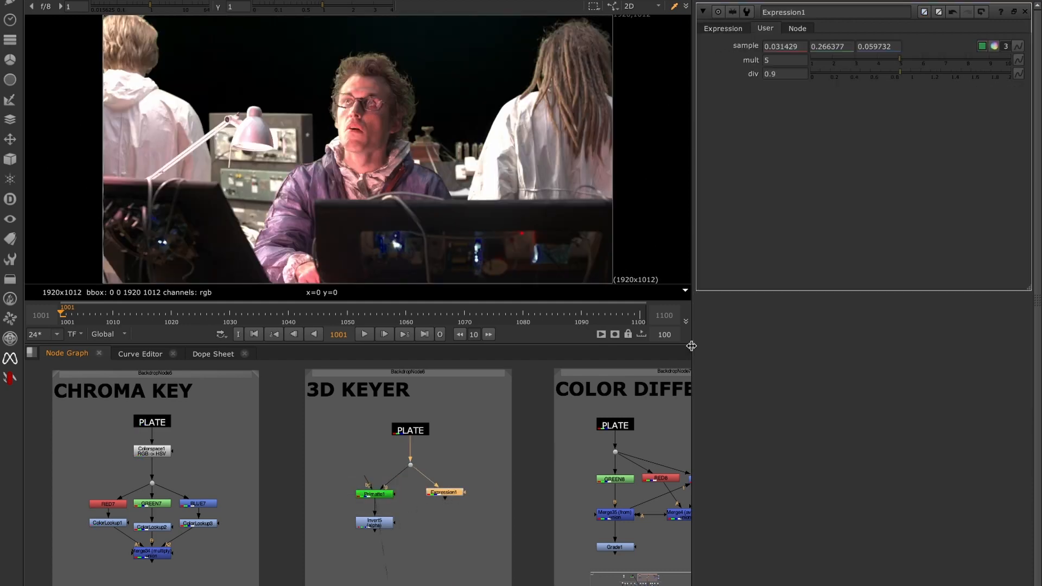
pyautogui.click(446, 492)
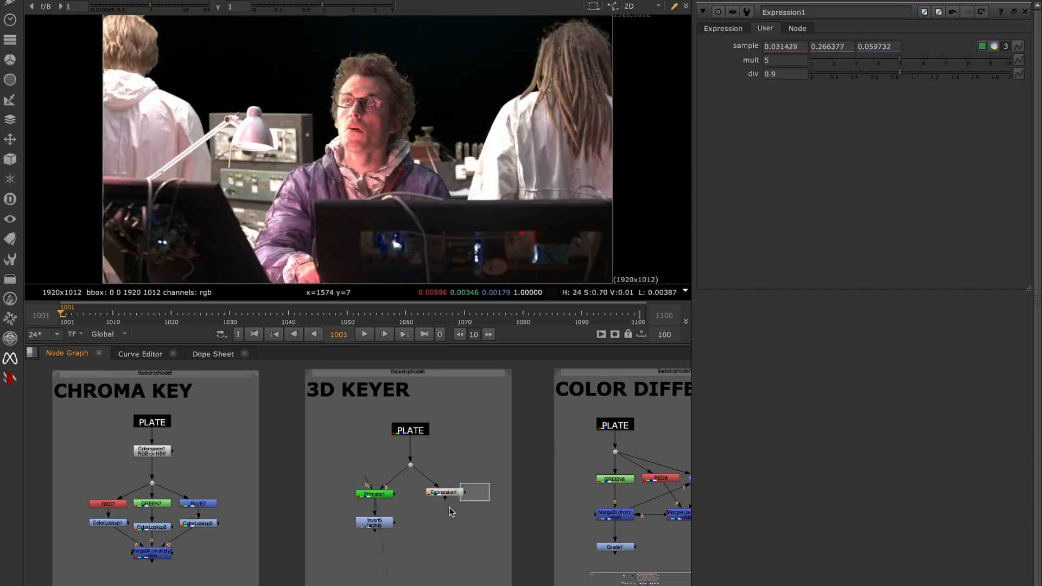
pyautogui.press('1')
pyautogui.click(982, 46)
pyautogui.keyDown('ctrl'); pyautogui.keyDown('shift'); pyautogui.moveTo(441, 39); pyautogui.dragTo(492, 84); pyautogui.keyUp('shift'); pyautogui.keyUp('ctrl')
pyautogui.keyDown('ctrl'); pyautogui.keyDown('shift'); pyautogui.moveTo(226, 29); pyautogui.dragTo(281, 73); pyautogui.keyUp('shift'); pyautogui.keyUp('ctrl')
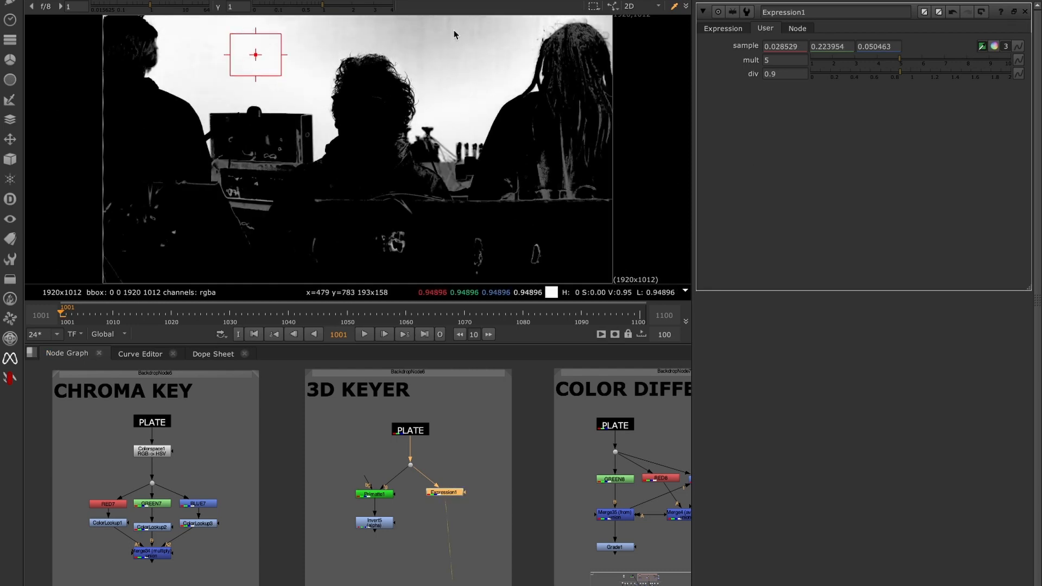
pyautogui.keyDown('ctrl'); pyautogui.keyDown('shift'); pyautogui.moveTo(453, 31); pyautogui.dragTo(494, 67); pyautogui.keyUp('shift'); pyautogui.keyUp('ctrl')
# - Compare the Primatte1 key with the Expression1 matte using the newly sampled green
pyautogui.moveTo(339, 475); pyautogui.dragTo(406, 510)
pyautogui.press('1')
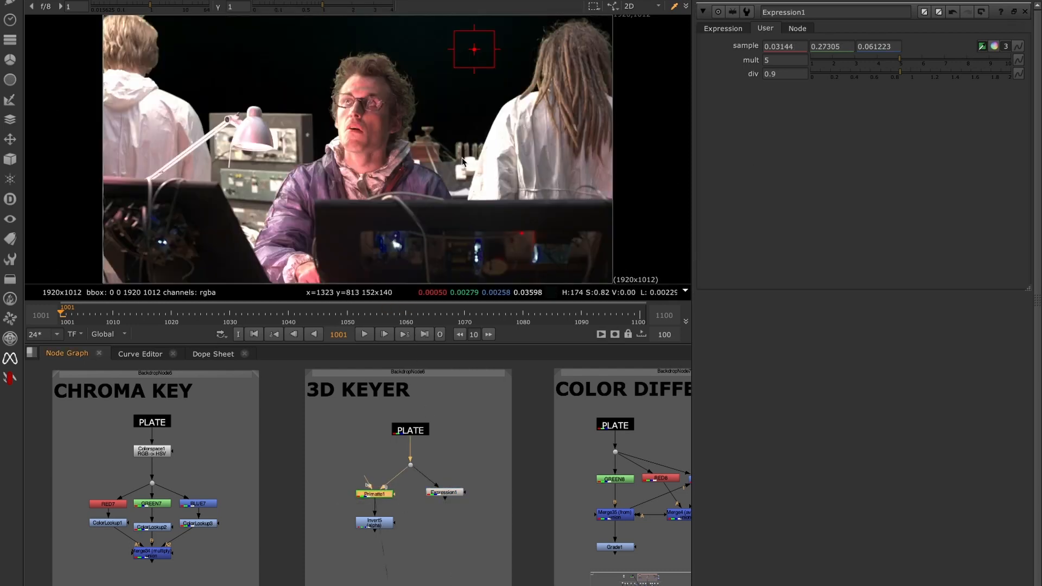
pyautogui.click(455, 492)
pyautogui.press('1')
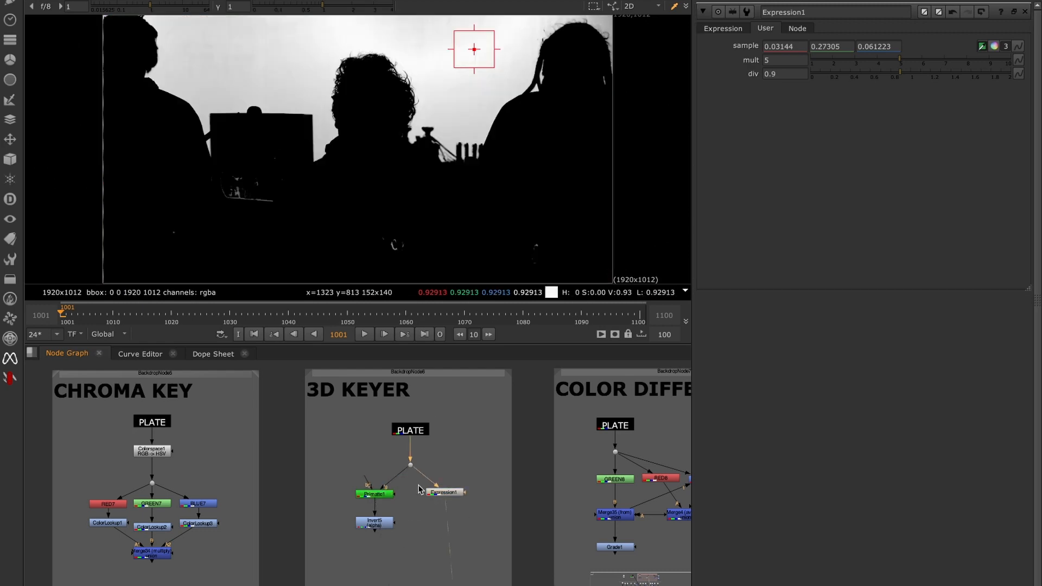
pyautogui.moveTo(493, 465); pyautogui.dragTo(410, 527)
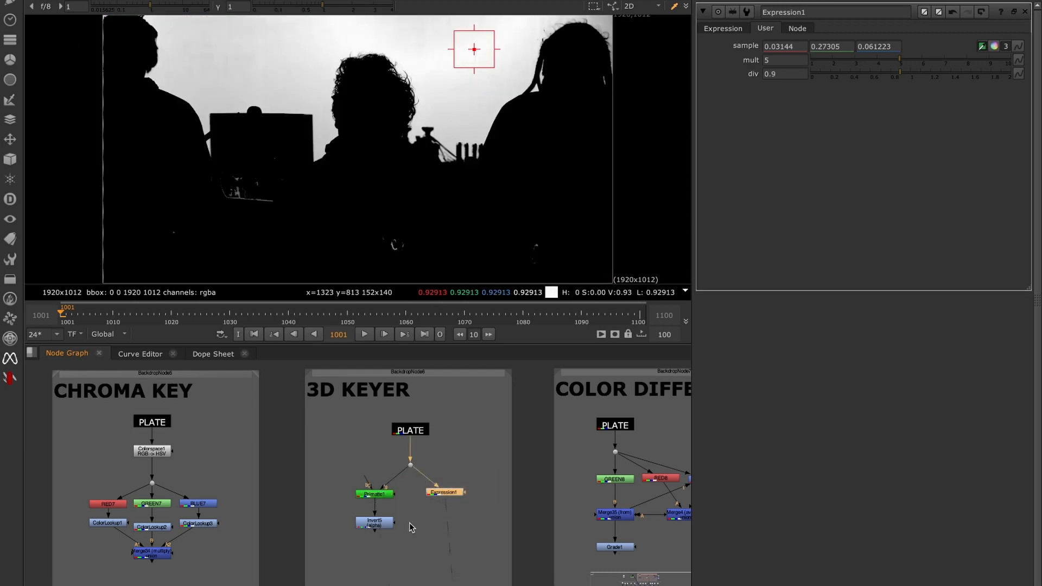
# - Reconnect the SliceTool's input to the dot below PLATE in the COLOR DIFFERENCE group
pyautogui.moveTo(498, 531); pyautogui.dragTo(252, 527, button='middle')
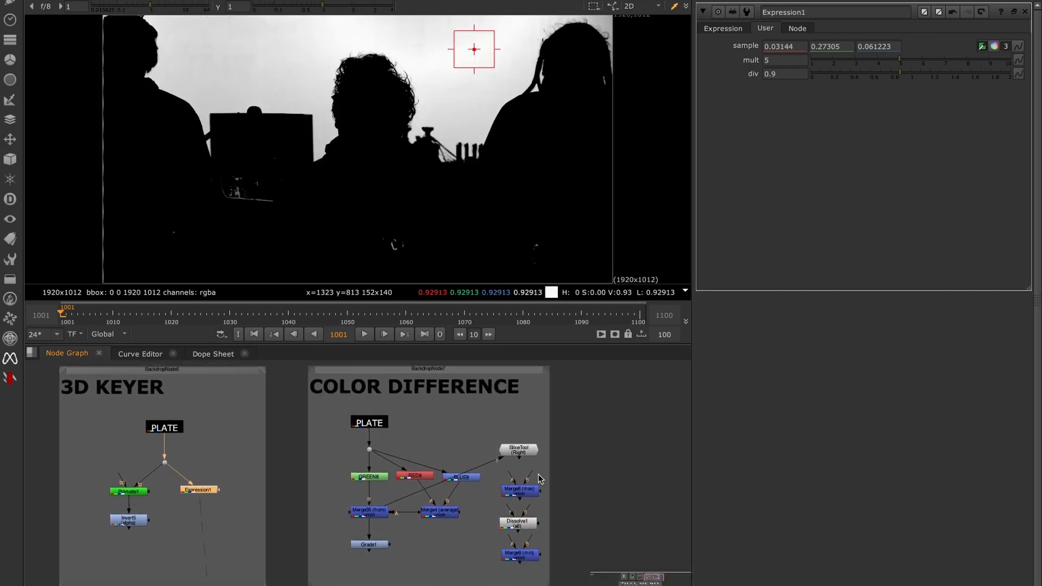
pyautogui.click(541, 468)
pyautogui.moveTo(378, 517); pyautogui.dragTo(387, 449)
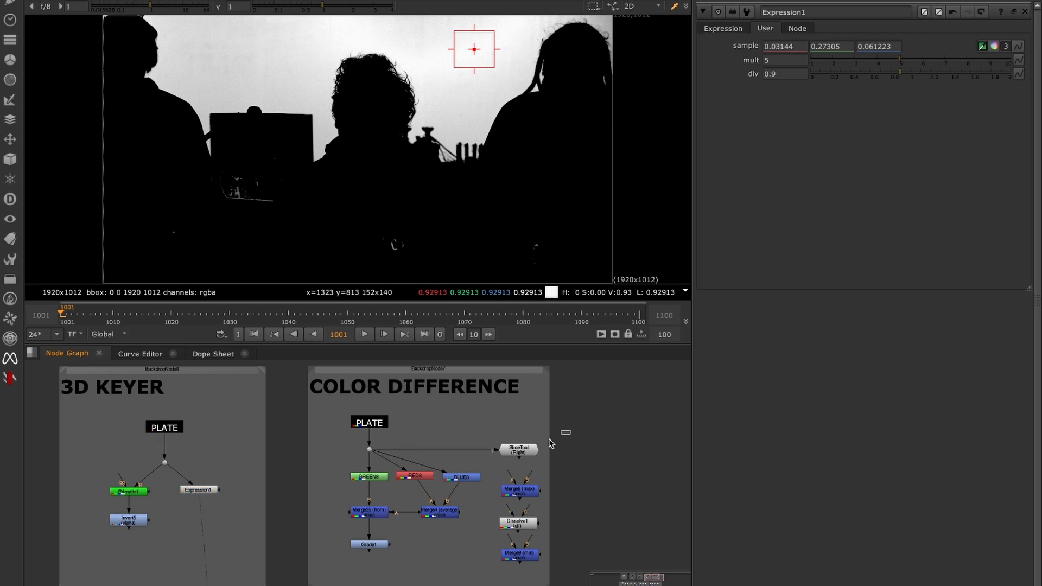
# - View the SliceTool output fitted to the viewer and mark out the green screen part of its RGB graph
pyautogui.click(518, 450)
pyautogui.press('1')
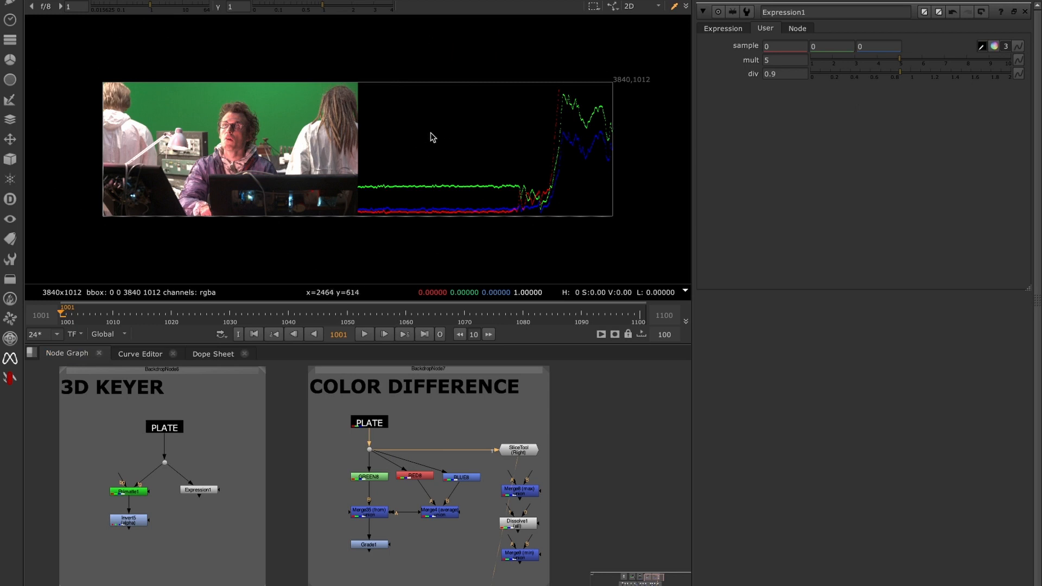
pyautogui.press('f')
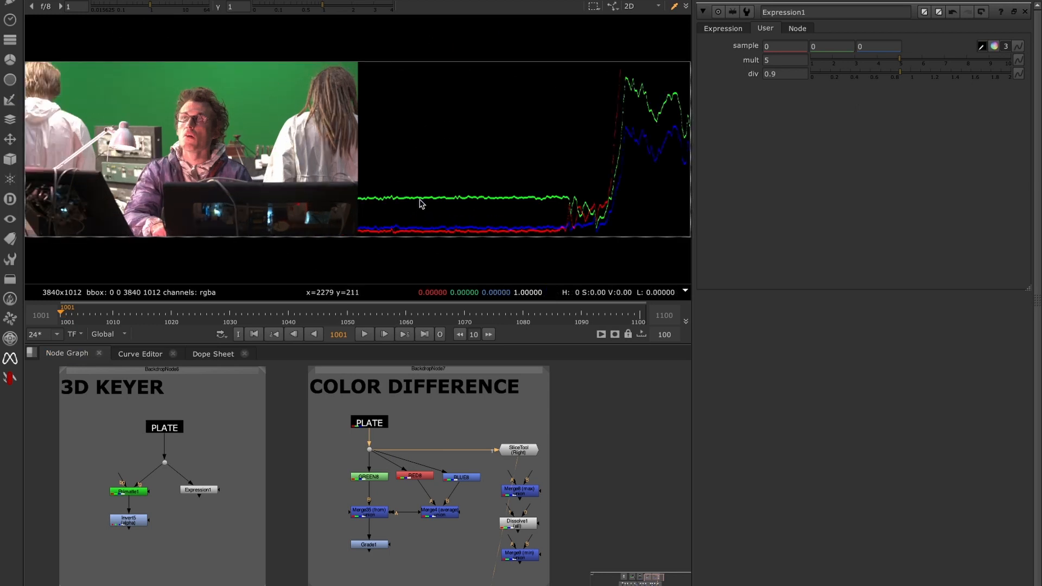
pyautogui.moveTo(419, 199)
pyautogui.mouseDown()
pyautogui.moveTo(446, 219)
pyautogui.moveTo(441, 230)
pyautogui.mouseUp()
pyautogui.keyDown('ctrl'); pyautogui.keyDown('shift'); pyautogui.moveTo(402, 199); pyautogui.dragTo(433, 228); pyautogui.keyUp('shift'); pyautogui.keyUp('ctrl')
# - View the Merge35 (from) color difference matte fitted to the viewer and sample a dark foreground area
pyautogui.moveTo(348, 497); pyautogui.dragTo(473, 489)
pyautogui.moveTo(395, 490); pyautogui.dragTo(370, 526)
pyautogui.press('1')
pyautogui.press('1')
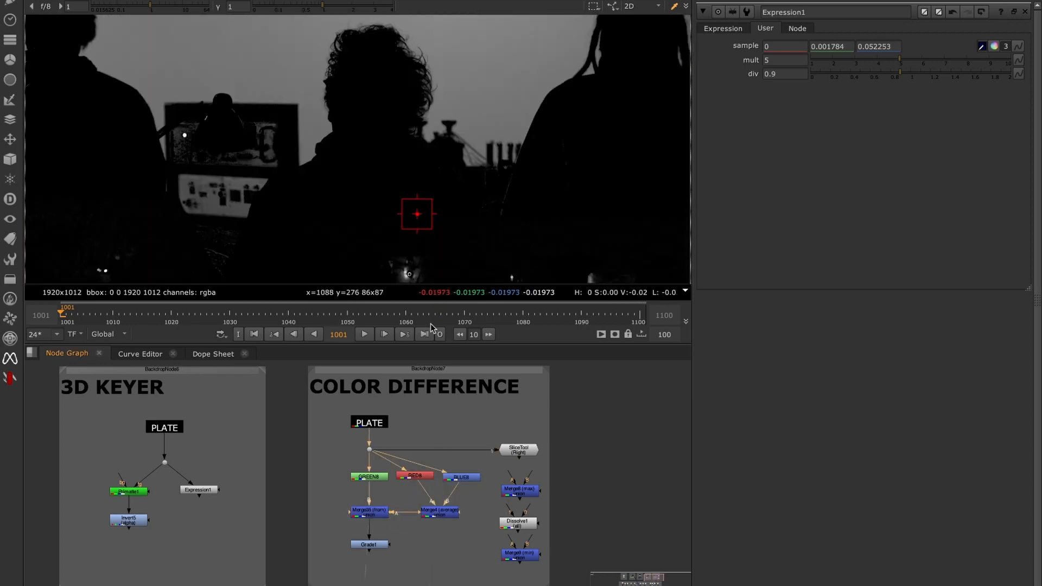
pyautogui.press('f')
pyautogui.keyDown('ctrl'); pyautogui.click(492, 179); pyautogui.keyUp('ctrl')
pyautogui.keyDown('ctrl'); pyautogui.moveTo(492, 179); pyautogui.dragTo(486, 174); pyautogui.keyUp('ctrl')
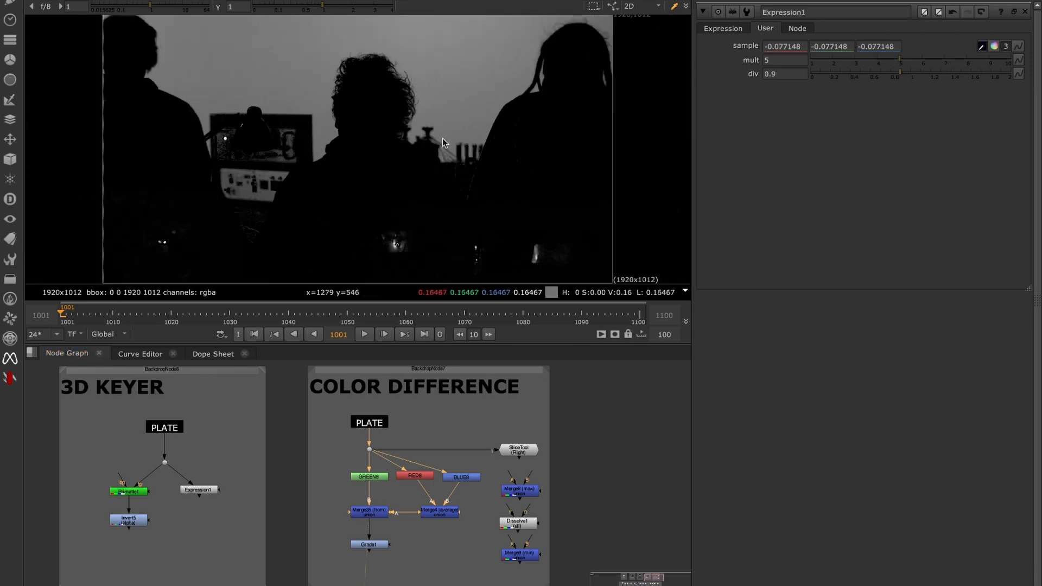
# - Swap Merge4 (average) for Dissolve1 as the node combining RED8 and BLUE8
pyautogui.scroll(2, 518, 505)
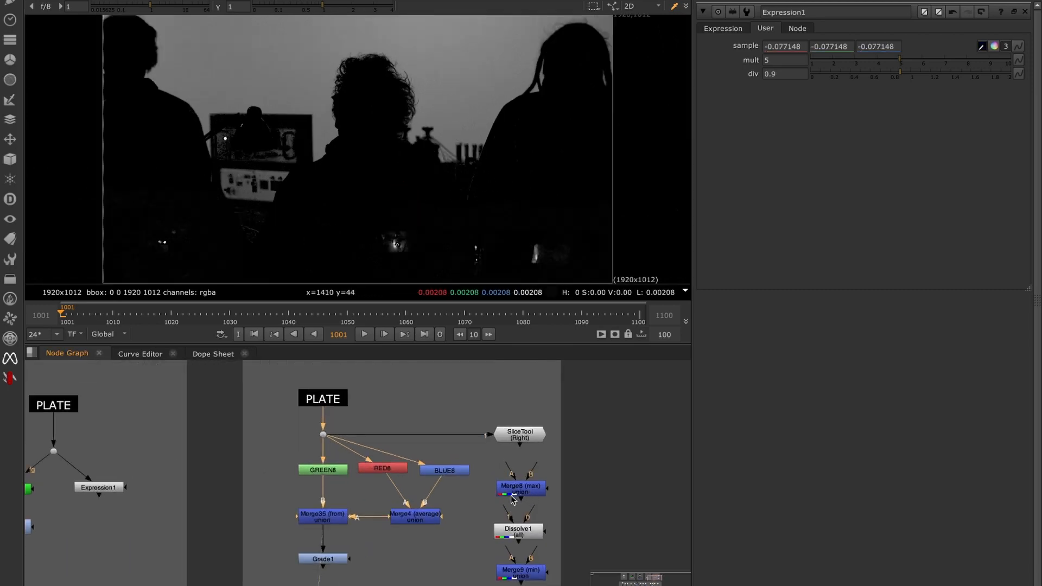
pyautogui.moveTo(417, 537); pyautogui.dragTo(422, 517, button='middle')
pyautogui.moveTo(460, 484); pyautogui.dragTo(387, 526)
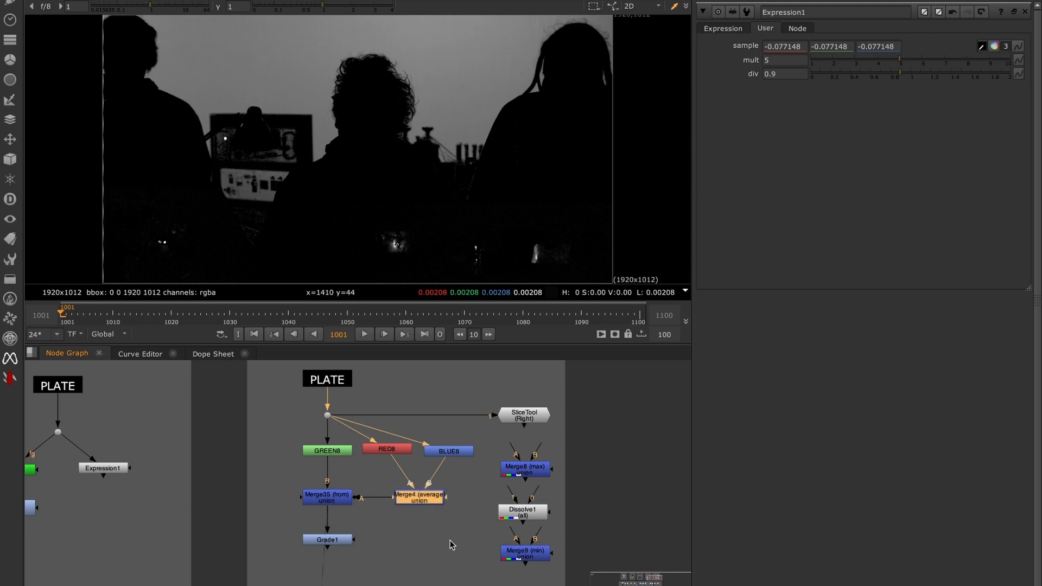
pyautogui.click(451, 540)
pyautogui.keyDown('ctrl'); pyautogui.keyDown('shift'); pyautogui.moveTo(530, 510); pyautogui.dragTo(437, 502); pyautogui.keyUp('shift'); pyautogui.keyUp('ctrl')
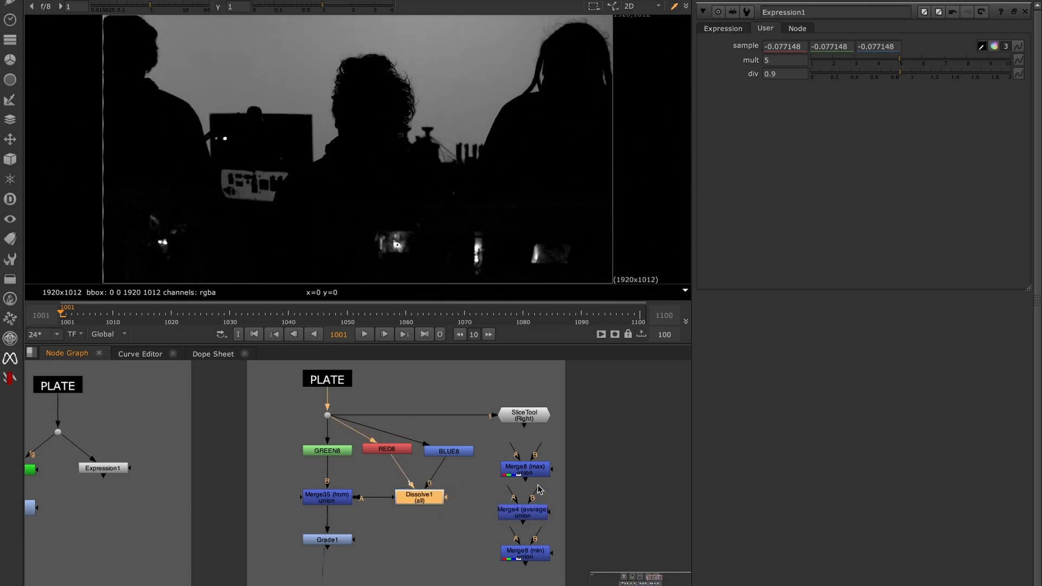
# - Try Merge8 (max) and Merge9 (min) in turn on RED8 and BLUE8, and put Merge4 (average) back in place
pyautogui.keyDown('ctrl'); pyautogui.keyDown('shift'); pyautogui.moveTo(526, 470); pyautogui.dragTo(411, 479); pyautogui.keyUp('shift'); pyautogui.keyUp('ctrl')
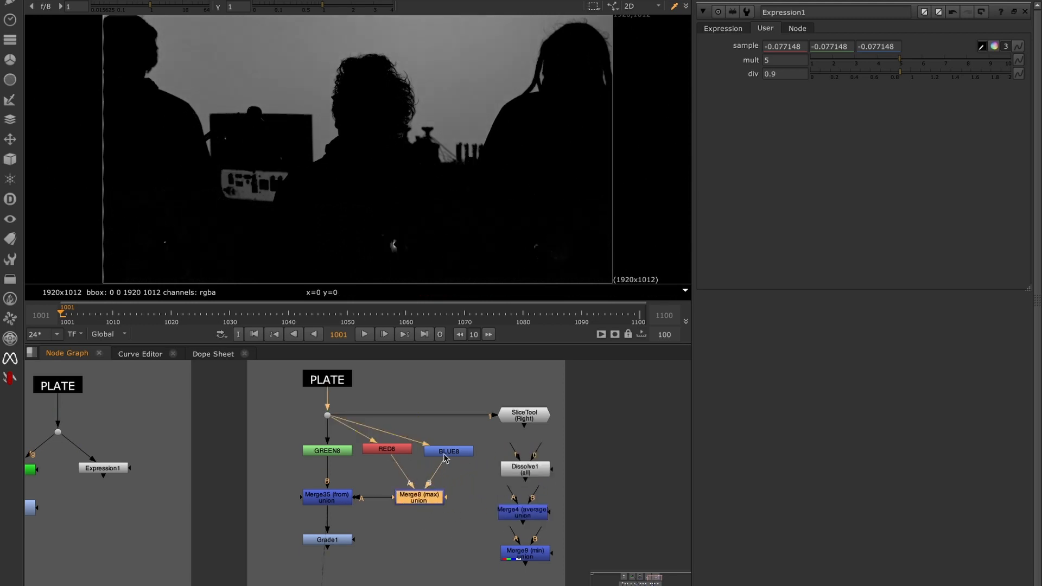
pyautogui.keyDown('ctrl'); pyautogui.keyDown('shift'); pyautogui.moveTo(517, 554); pyautogui.dragTo(424, 498); pyautogui.keyUp('shift'); pyautogui.keyUp('ctrl')
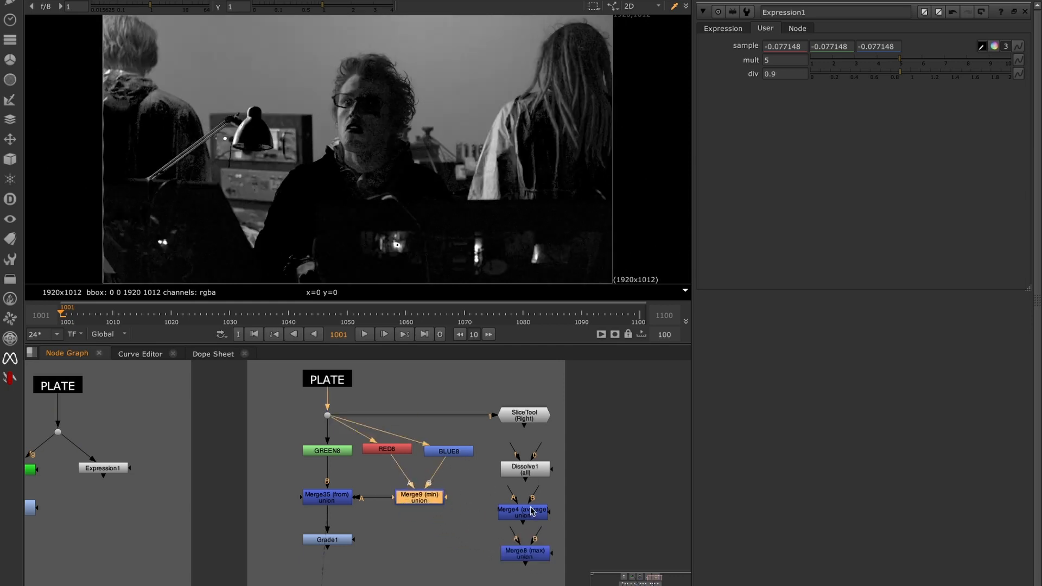
pyautogui.keyDown('ctrl'); pyautogui.keyDown('shift'); pyautogui.moveTo(531, 510); pyautogui.dragTo(428, 495); pyautogui.keyUp('shift'); pyautogui.keyUp('ctrl')
pyautogui.click(453, 543)
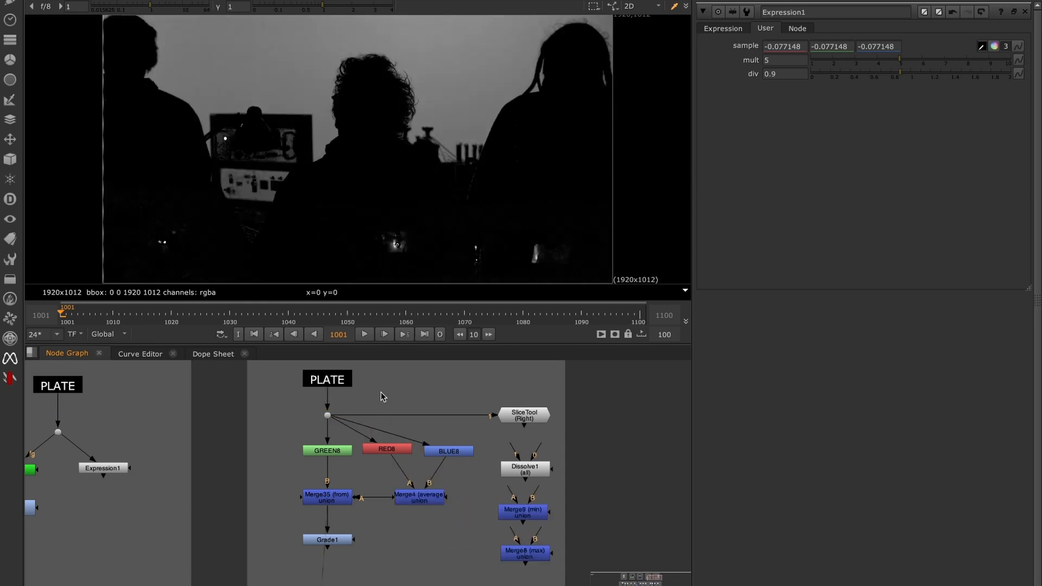
# - View the Grade1 matte and compare it with the ungraded Merge35 (from) result
pyautogui.moveTo(289, 524); pyautogui.dragTo(367, 473)
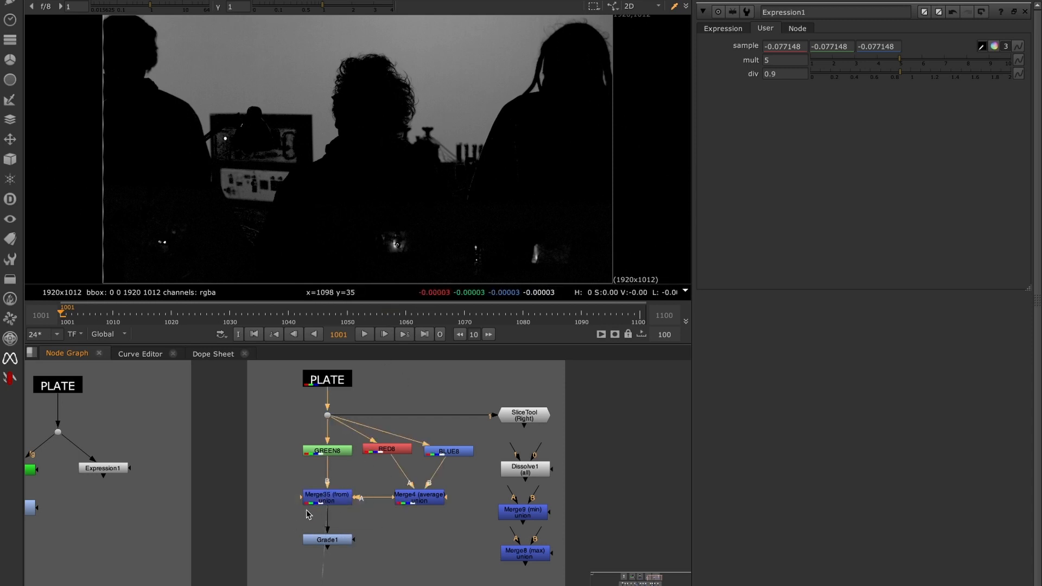
pyautogui.moveTo(291, 521)
pyautogui.mouseDown()
pyautogui.moveTo(401, 564)
pyautogui.moveTo(400, 553)
pyautogui.mouseUp()
pyautogui.press('1')
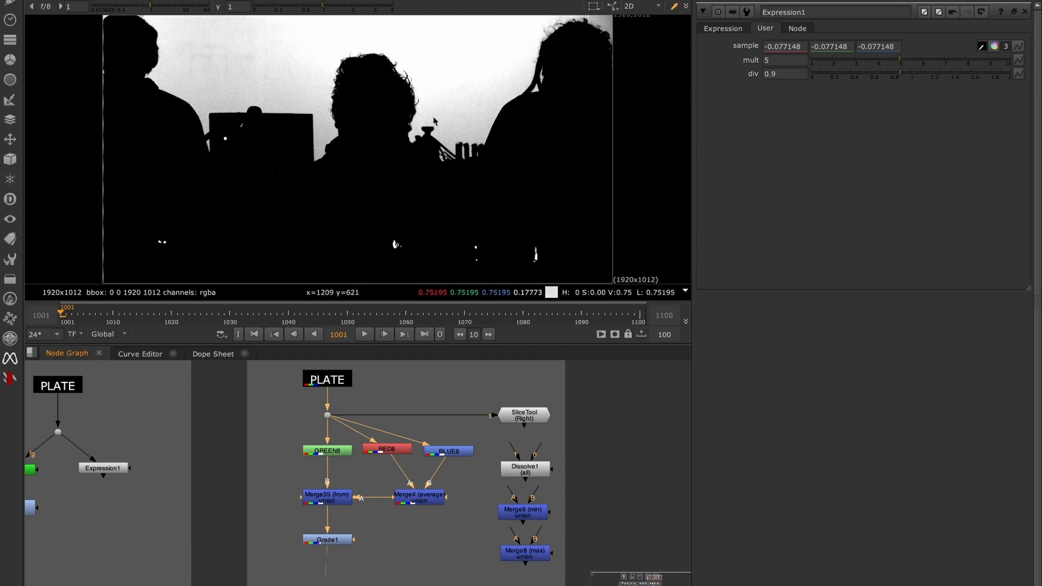
pyautogui.moveTo(276, 470); pyautogui.dragTo(378, 534)
pyautogui.press('1')
pyautogui.scroll(-5, 420, 545)
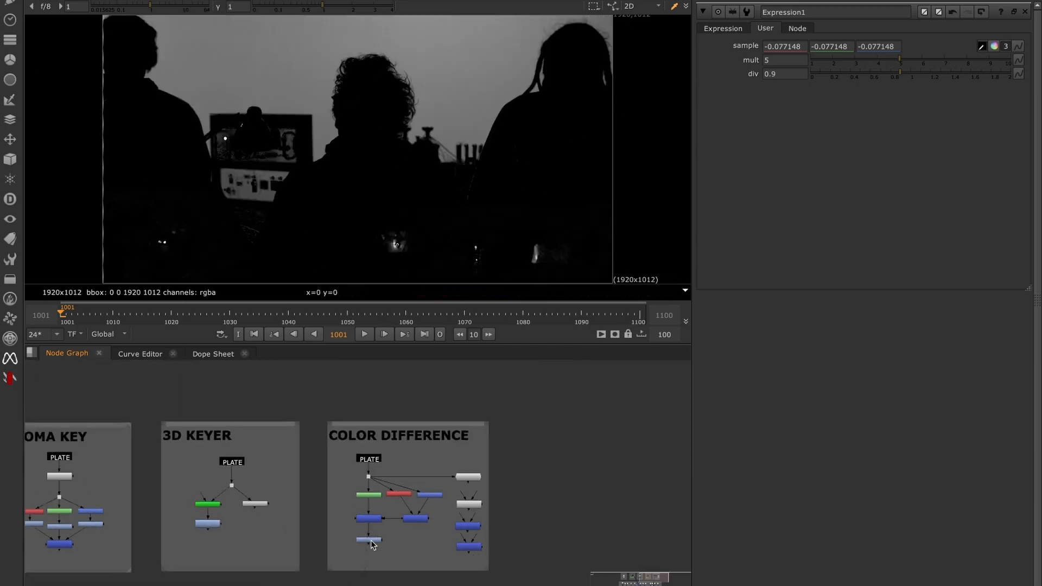
pyautogui.moveTo(378, 486); pyautogui.dragTo(392, 482, button='middle')
pyautogui.moveTo(39, 383); pyautogui.dragTo(672, 553)
pyautogui.click(531, 392)
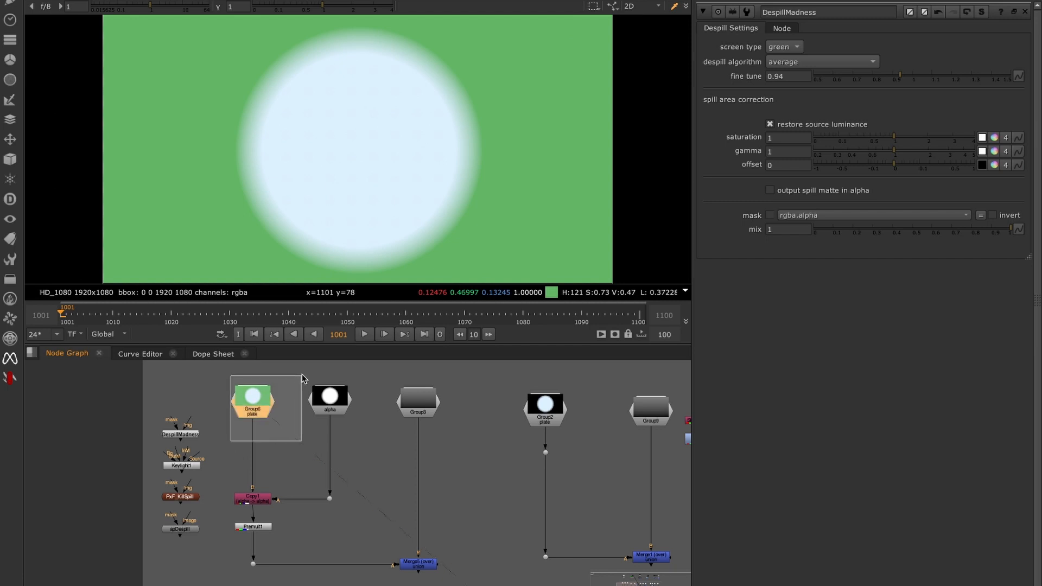
# - View the alpha node's matte and look over the luma, chroma, 3D and color difference key setups above the composite examples
pyautogui.click(328, 402)
pyautogui.press('1')
pyautogui.scroll(-5, 379, 445)
pyautogui.moveTo(528, 386); pyautogui.dragTo(298, 465, button='middle')
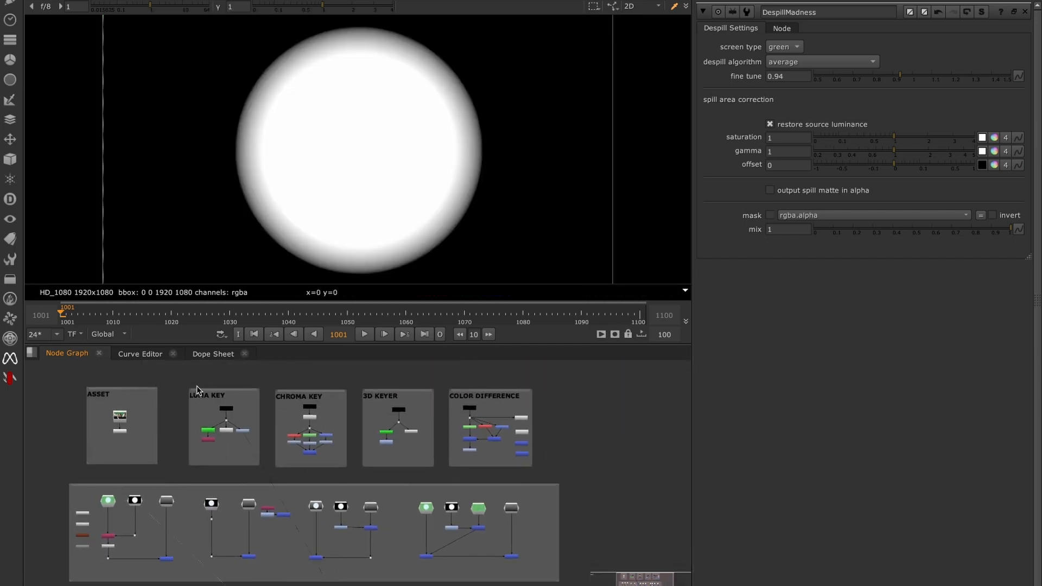
pyautogui.moveTo(180, 381); pyautogui.dragTo(552, 472)
pyautogui.scroll(6, 282, 509)
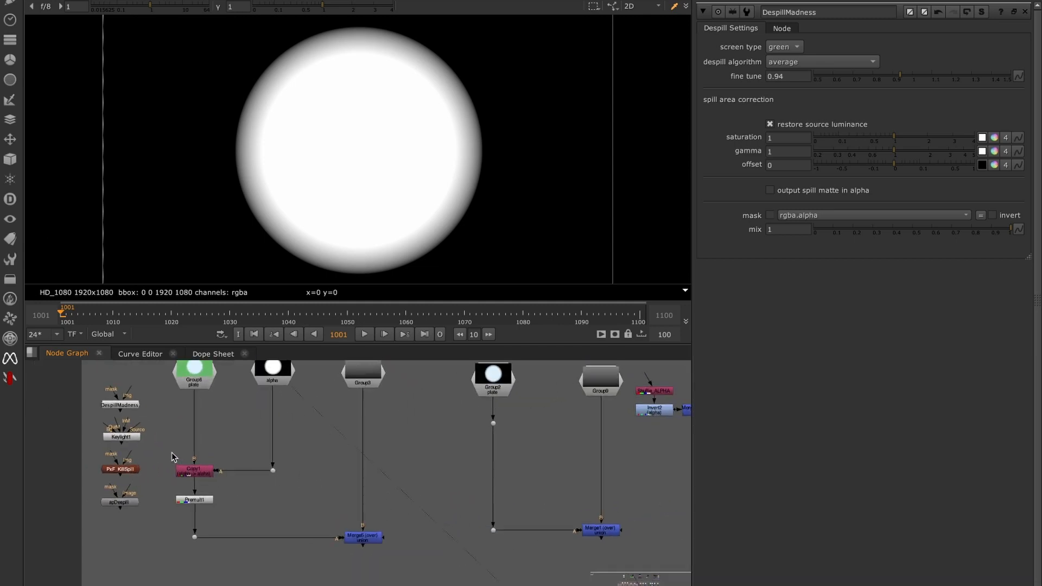
# - View the stages of the first composite in turn: the alpha feeding Copy1, Copy1, Premult1 and the Merge5 (over) result
pyautogui.click(274, 470)
pyautogui.press('1')
pyautogui.click(201, 469)
pyautogui.press('1')
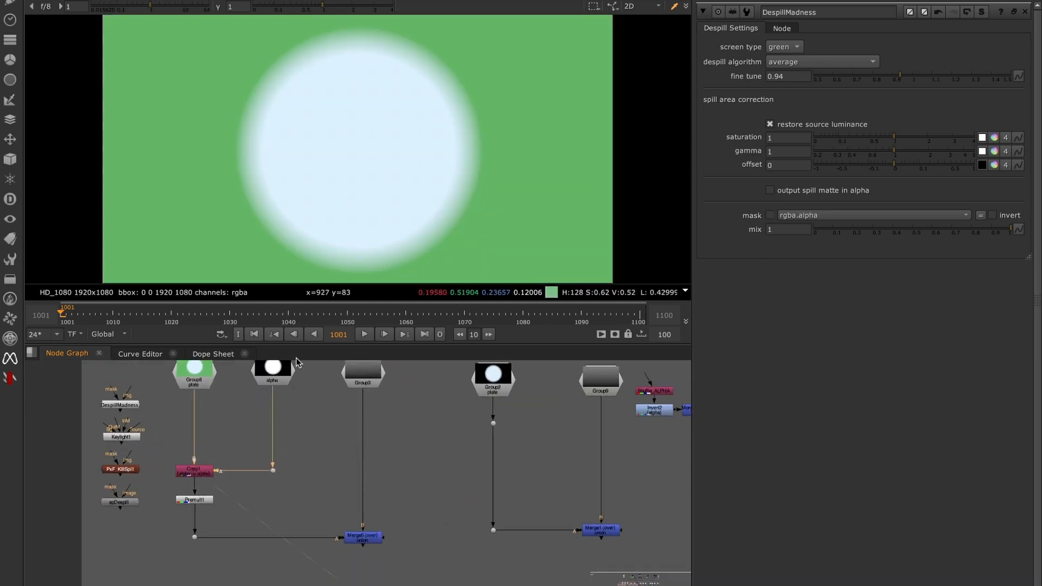
pyautogui.moveTo(172, 487); pyautogui.dragTo(246, 537)
pyautogui.press('1')
pyautogui.click(411, 513)
pyautogui.click(369, 538)
pyautogui.press('1')
pyautogui.click(405, 467)
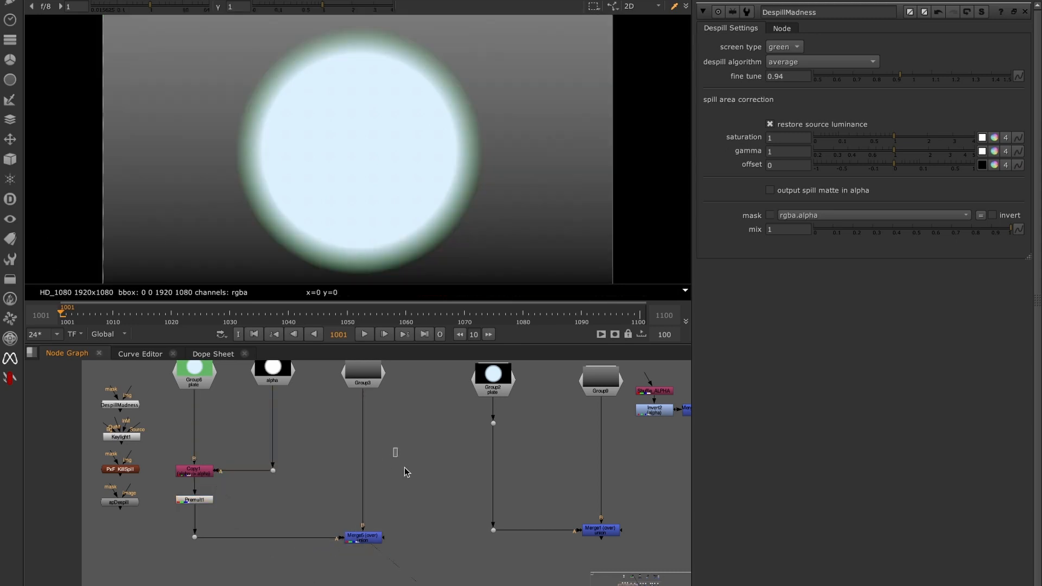
# - Insert the DespillMadness node between the Group6 plate and Copy1
pyautogui.moveTo(390, 493); pyautogui.dragTo(436, 521, button='middle')
pyautogui.scroll(2, 388, 510)
pyautogui.scroll(-2, 337, 456)
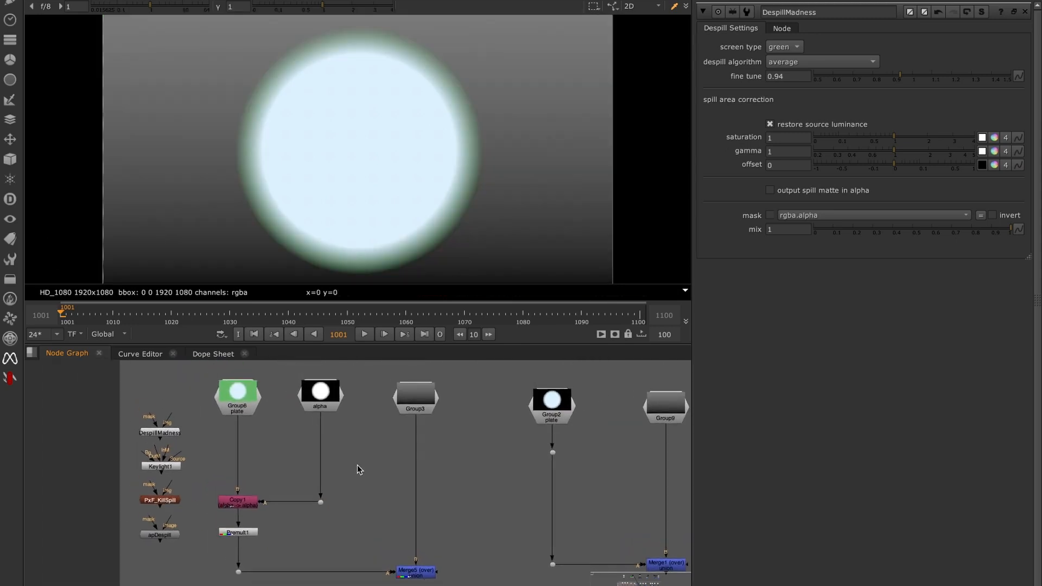
pyautogui.moveTo(158, 441); pyautogui.dragTo(191, 440, button='middle')
pyautogui.moveTo(262, 458); pyautogui.dragTo(225, 441, button='middle')
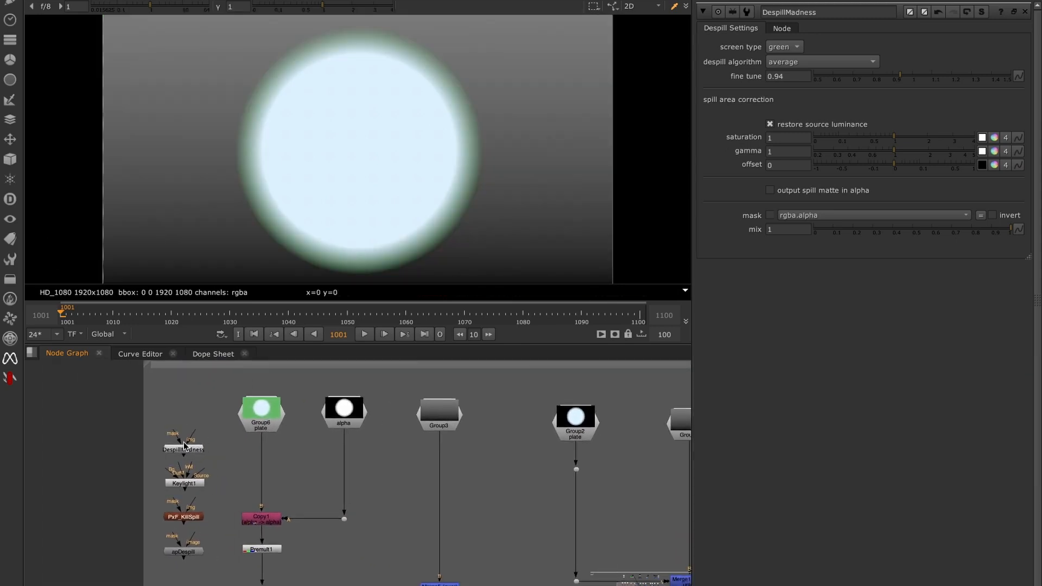
pyautogui.moveTo(186, 452); pyautogui.dragTo(263, 468)
# - Swap the despill node in the plate branch for Keylight1, PxF_KillSpill and apDespill in turn, leaving apDespill in place
pyautogui.keyDown('ctrl'); pyautogui.keyDown('shift'); pyautogui.moveTo(194, 481); pyautogui.dragTo(271, 470); pyautogui.keyUp('shift'); pyautogui.keyUp('ctrl')
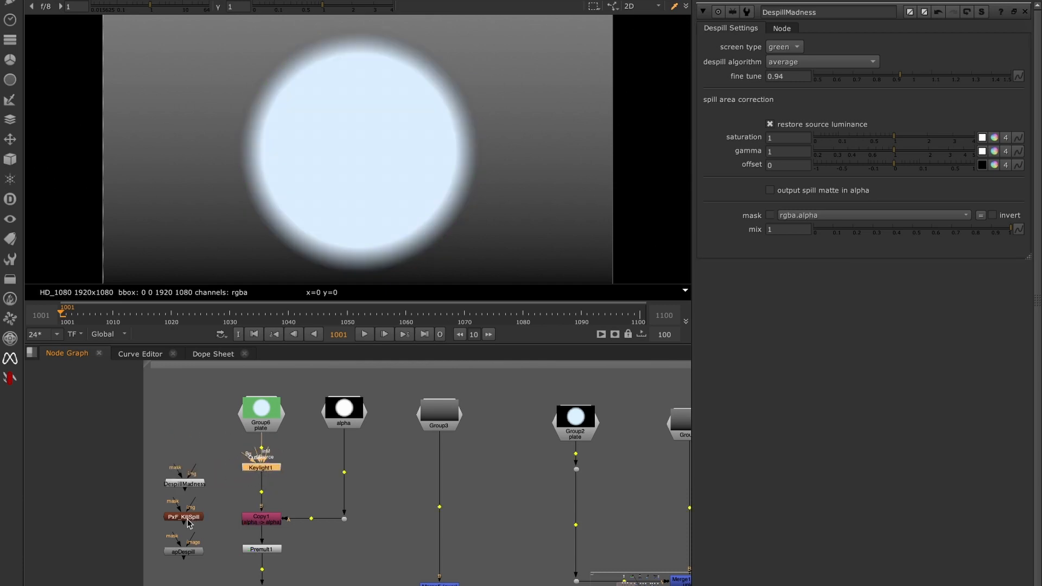
pyautogui.keyDown('ctrl'); pyautogui.keyDown('shift'); pyautogui.moveTo(186, 517); pyautogui.dragTo(262, 468); pyautogui.keyUp('shift'); pyautogui.keyUp('ctrl')
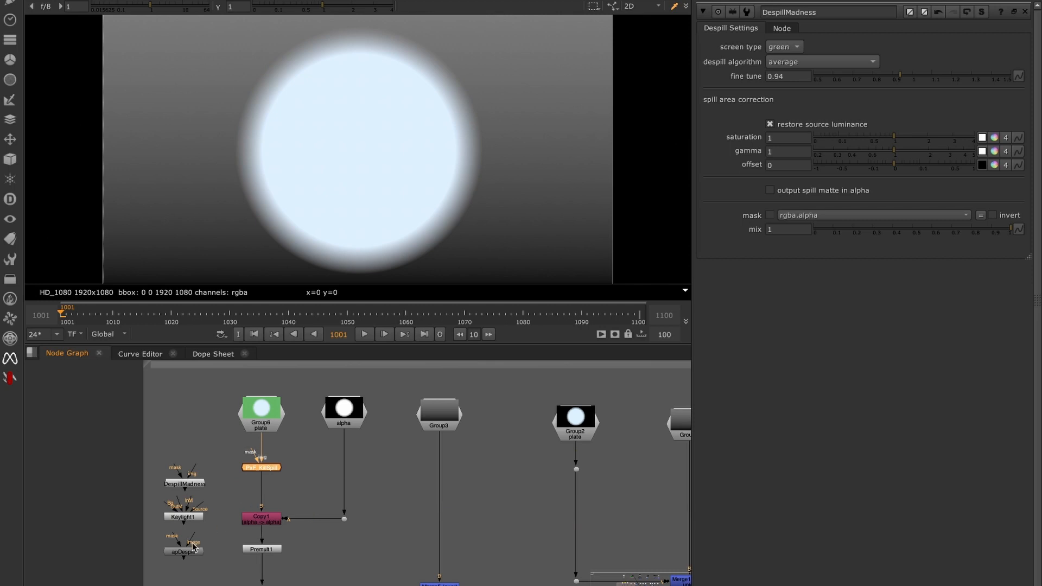
pyautogui.keyDown('ctrl'); pyautogui.keyDown('shift'); pyautogui.moveTo(194, 547); pyautogui.dragTo(275, 474); pyautogui.keyUp('shift'); pyautogui.keyUp('ctrl')
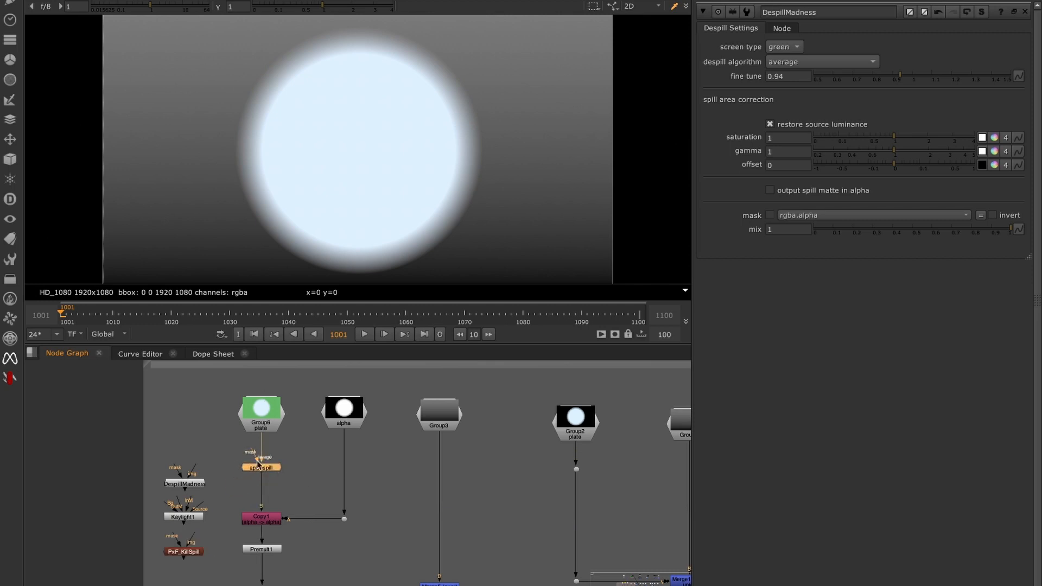
pyautogui.keyDown('ctrl'); pyautogui.click(344, 518); pyautogui.keyUp('ctrl')
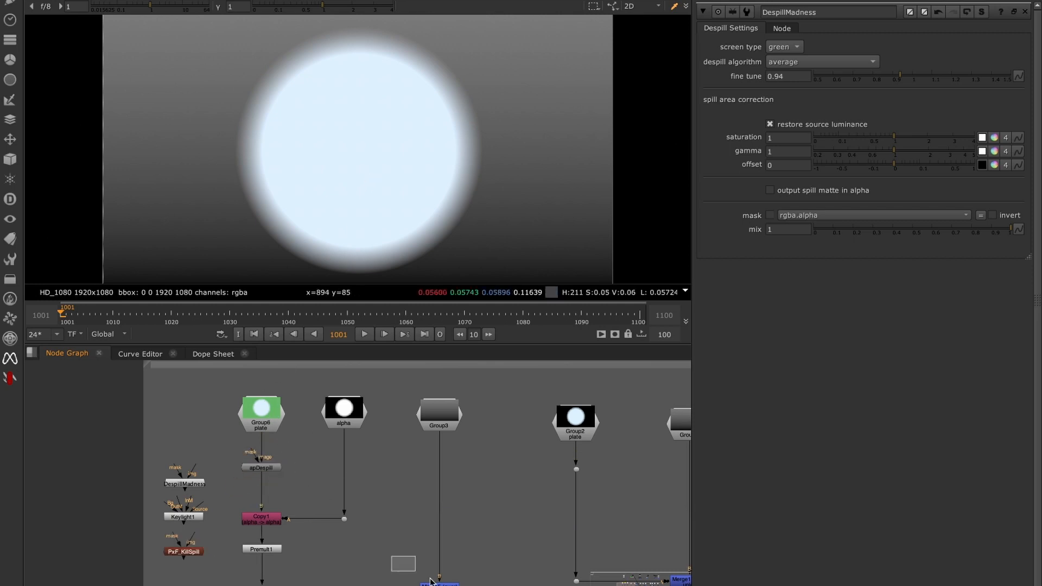
# - Toggle the apDespill node off and on repeatedly to compare the composite with and without spill removal
pyautogui.moveTo(299, 451); pyautogui.dragTo(253, 497)
pyautogui.press('d')
pyautogui.press('d')
pyautogui.press('d')
pyautogui.press('d')
pyautogui.scroll(-2, 433, 476)
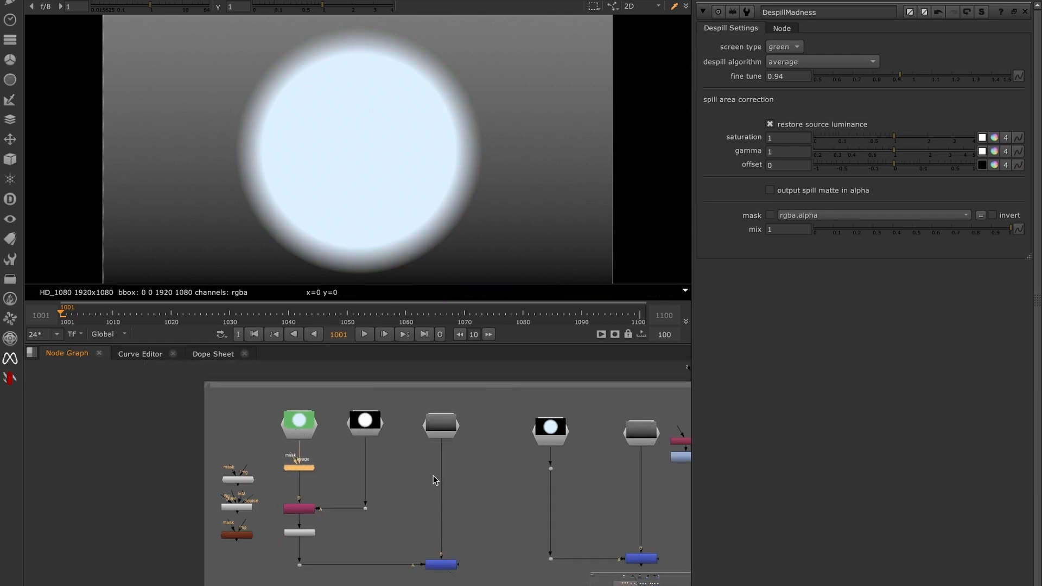
# - View the Group6 plate, the alpha and the Group3 background one after another, returning to the green plate
pyautogui.moveTo(433, 475); pyautogui.dragTo(357, 463, button='middle')
pyautogui.moveTo(395, 400); pyautogui.dragTo(182, 576)
pyautogui.click(395, 470)
pyautogui.moveTo(180, 396); pyautogui.dragTo(241, 437)
pyautogui.press('1')
pyautogui.click(273, 415)
pyautogui.press('1')
pyautogui.moveTo(311, 477); pyautogui.dragTo(392, 405)
pyautogui.press('1')
pyautogui.click(345, 426)
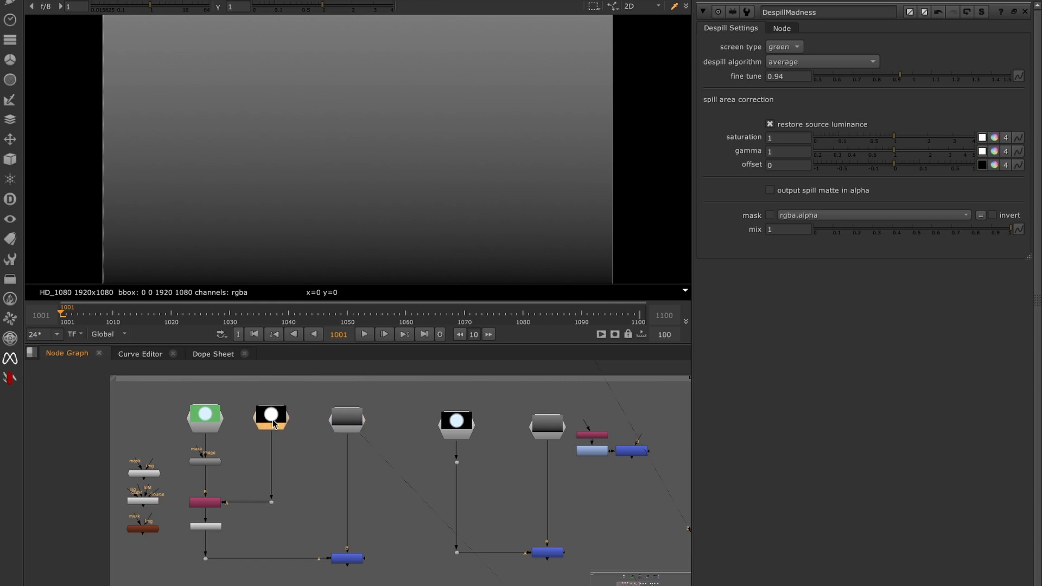
pyautogui.click(214, 426)
pyautogui.press('1')
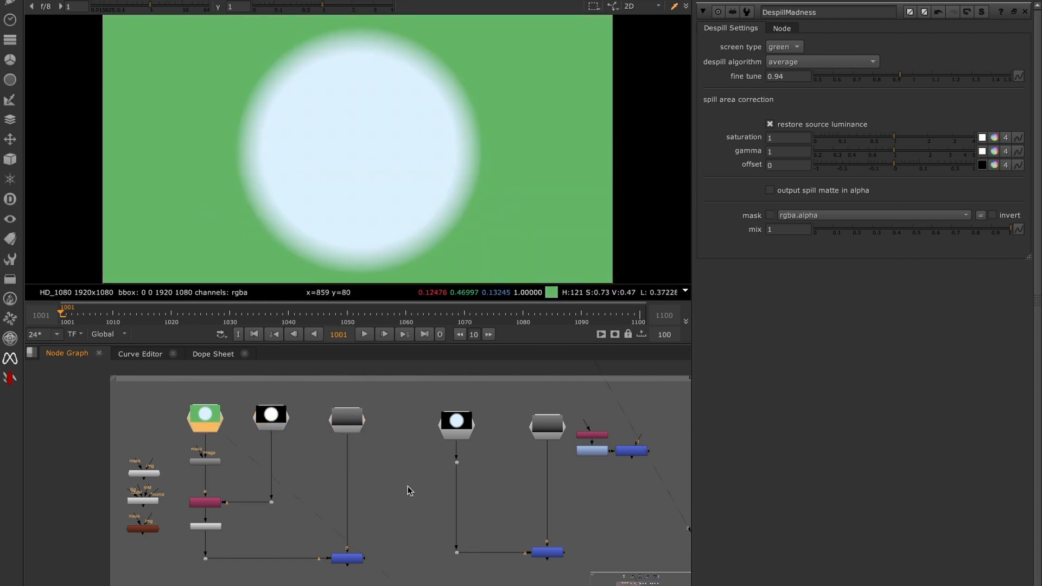
# - Move Merge1 (over) slightly down so it lines up horizontally with the dot feeding its A input
pyautogui.moveTo(409, 490); pyautogui.dragTo(342, 470, button='middle')
pyautogui.click(417, 536)
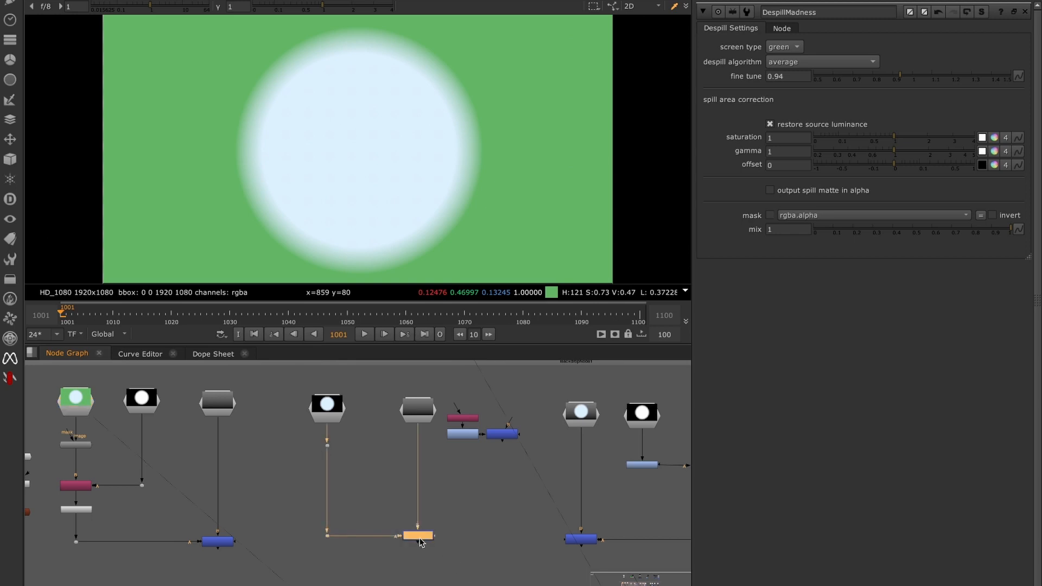
pyautogui.moveTo(418, 535); pyautogui.dragTo(418, 545)
pyautogui.click(371, 476)
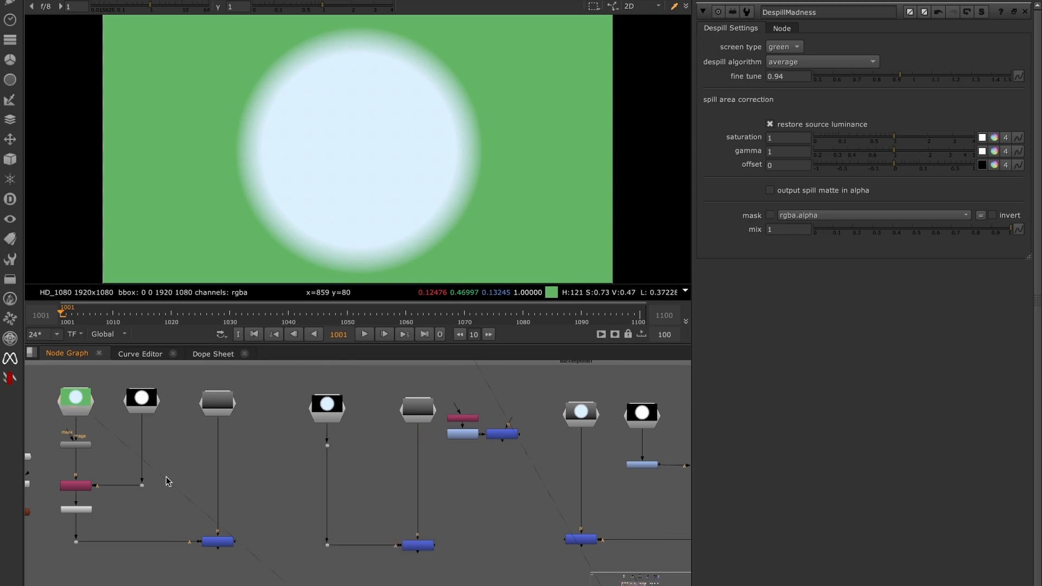
# - View Premult1, the Group3 background, the Merge5 (over) result and the dot below the Group2 plate in turn
pyautogui.click(66, 508)
pyautogui.press('1')
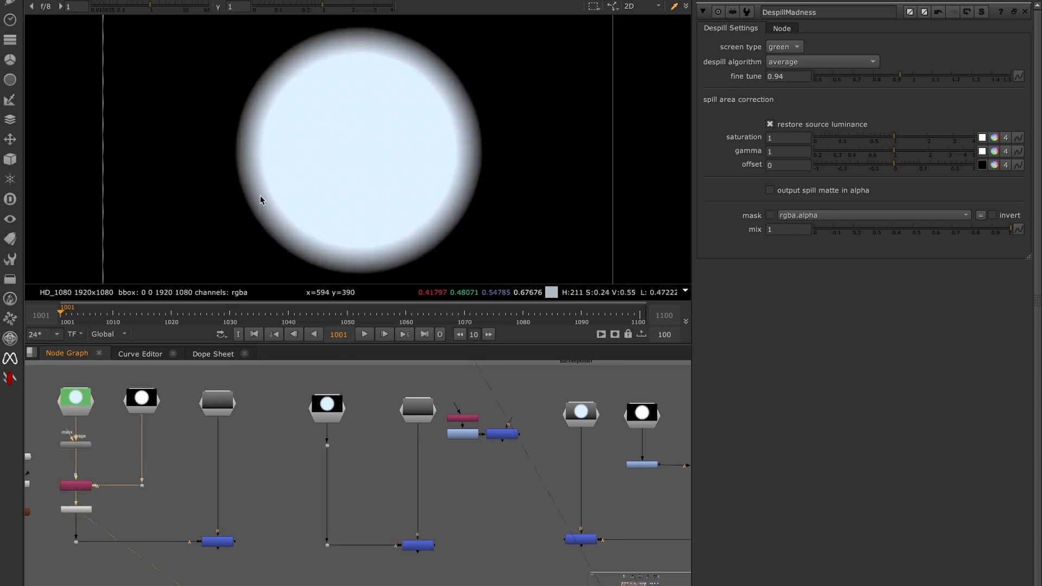
pyautogui.moveTo(190, 469); pyautogui.dragTo(271, 380)
pyautogui.press('1')
pyautogui.moveTo(187, 511); pyautogui.dragTo(257, 563)
pyautogui.press('1')
pyautogui.click(270, 560)
pyautogui.moveTo(306, 475); pyautogui.dragTo(353, 431)
pyautogui.press('1')
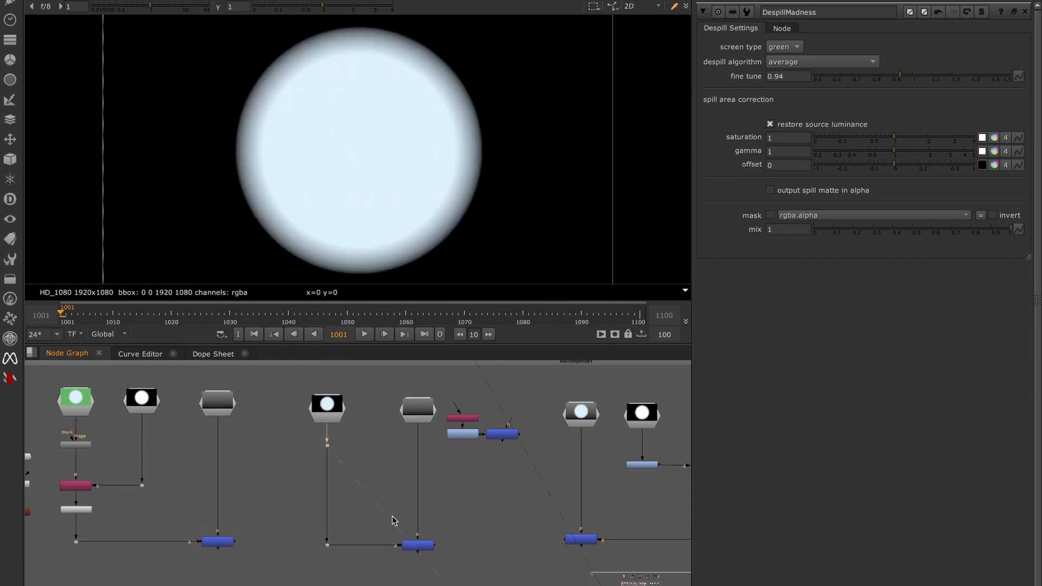
# - View the Merge1 (over) result, open its properties and inspect the operation setting
pyautogui.moveTo(372, 510); pyautogui.dragTo(463, 576)
pyautogui.press('1')
pyautogui.click(463, 575)
pyautogui.scroll(1, 446, 533)
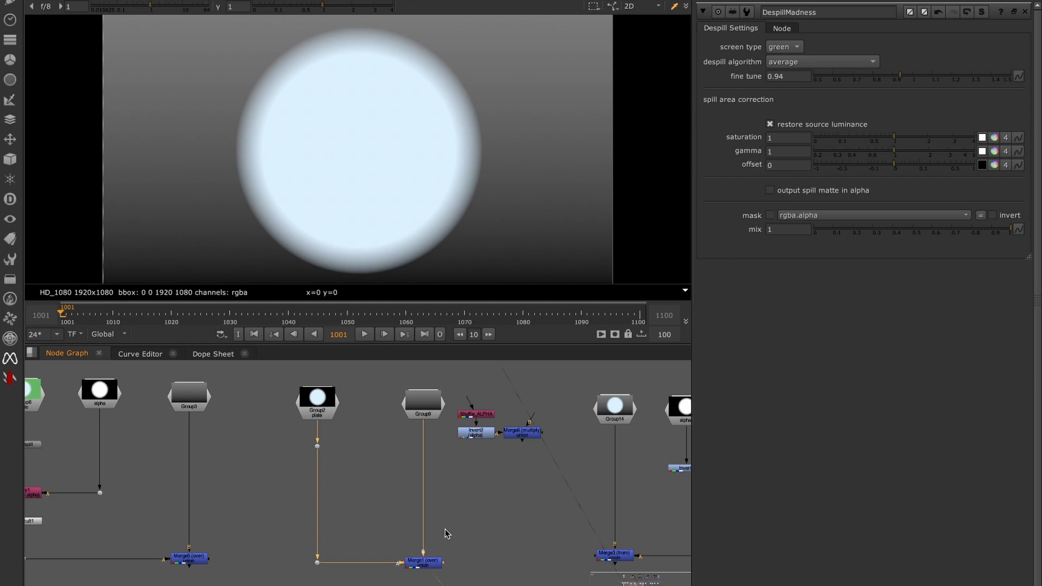
pyautogui.doubleClick(427, 567)
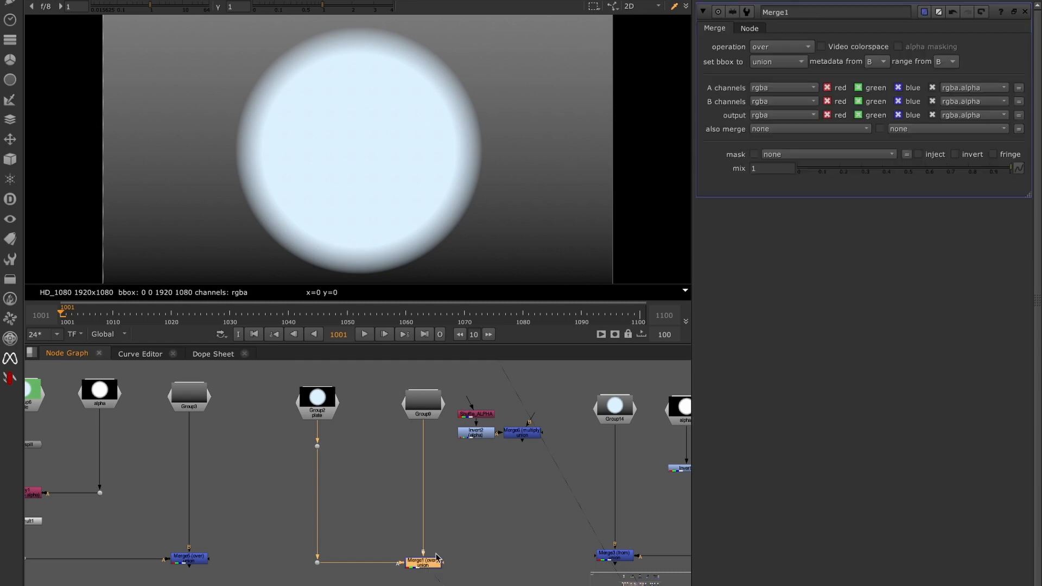
pyautogui.click(766, 52)
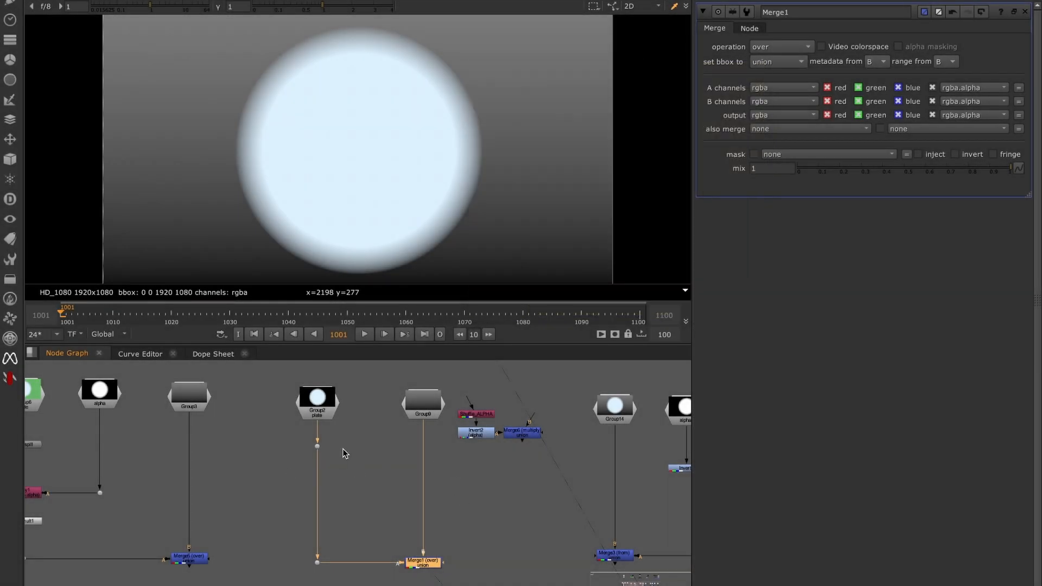
# - Connect Shuffle_ALPHA to the dot below the Group2 plate and move it with Invert2 and the multiply merge beside that dot
pyautogui.click(317, 446)
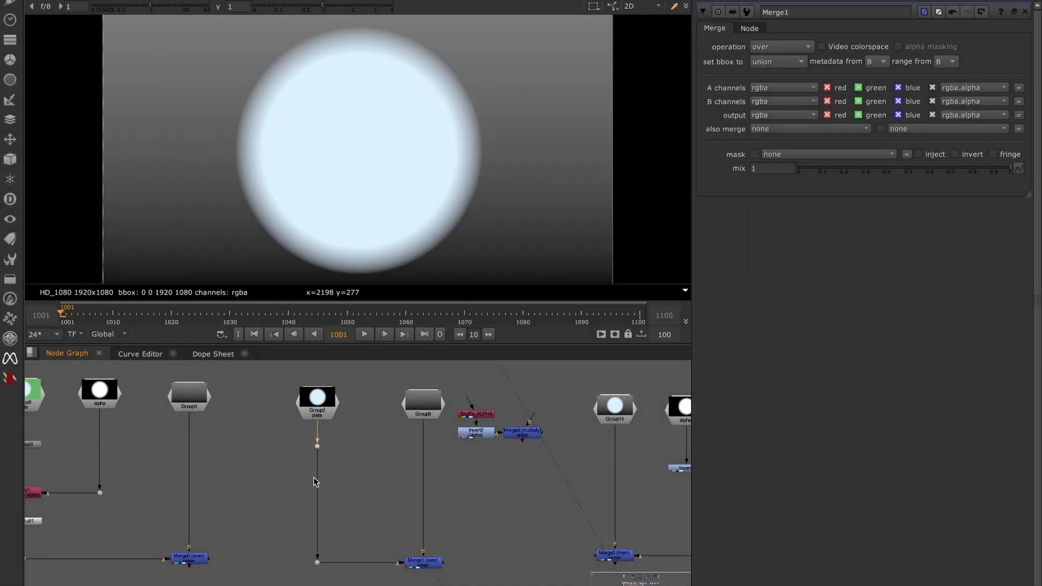
pyautogui.press('1')
pyautogui.moveTo(470, 403); pyautogui.dragTo(315, 445)
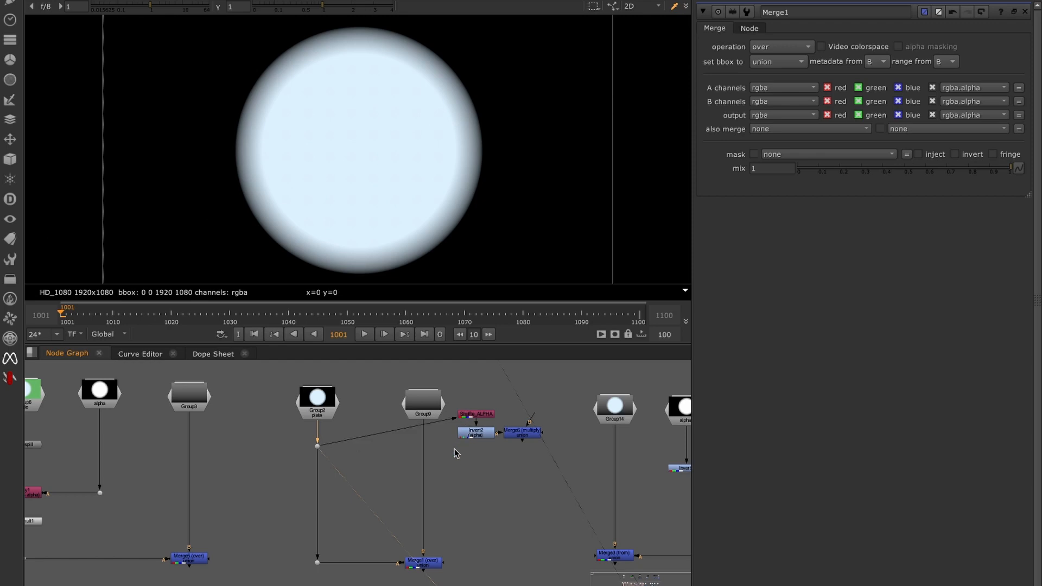
pyautogui.moveTo(454, 451); pyautogui.dragTo(564, 404)
pyautogui.moveTo(486, 438); pyautogui.dragTo(372, 469)
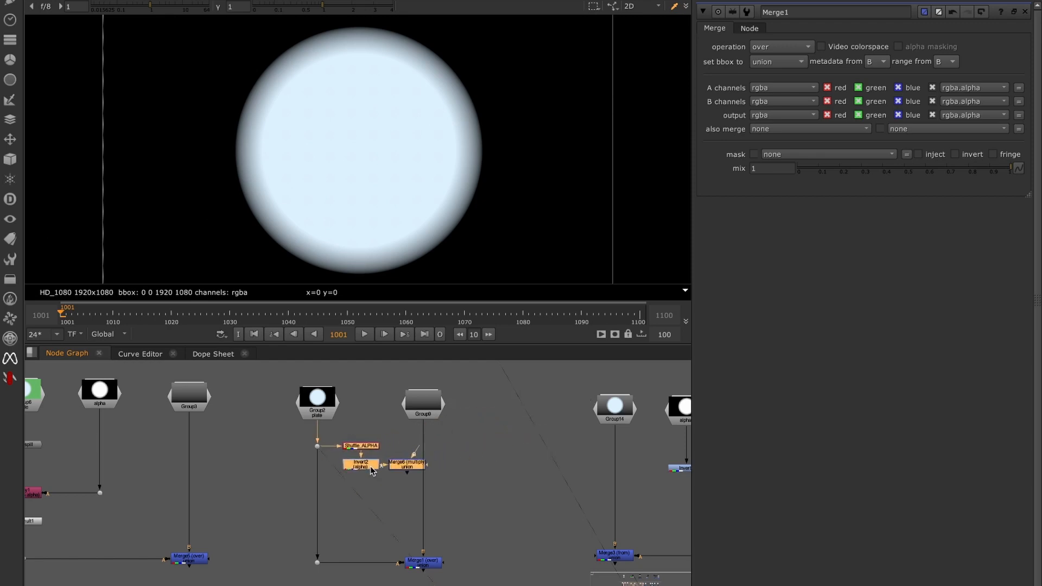
pyautogui.click(396, 438)
# - View the Shuffle_ALPHA and Invert2 outputs and open the Shuffle_ALPHA properties to check its channel routing
pyautogui.click(367, 447)
pyautogui.press('1')
pyautogui.click(362, 467)
pyautogui.press('1')
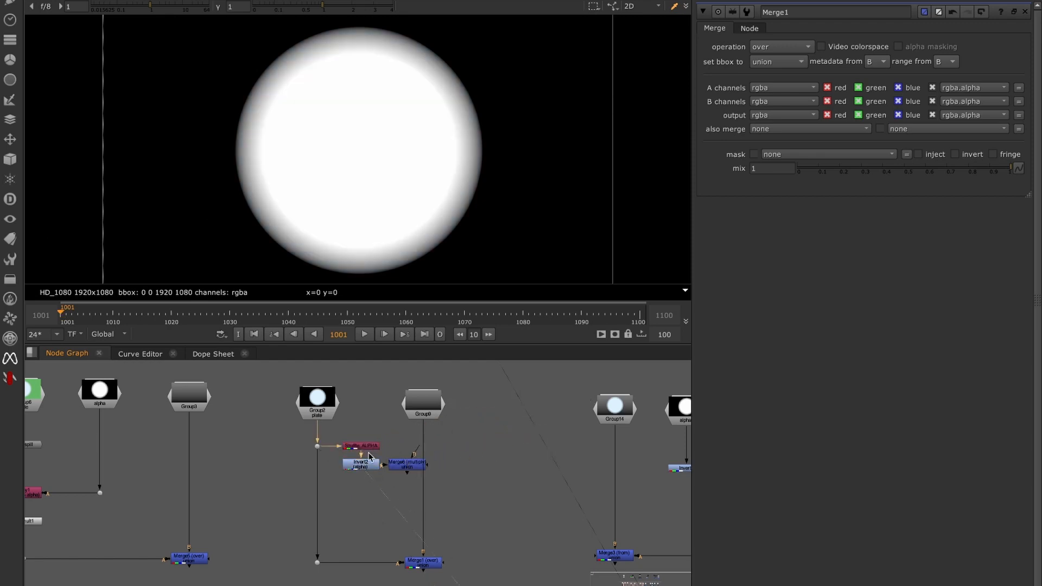
pyautogui.doubleClick(367, 447)
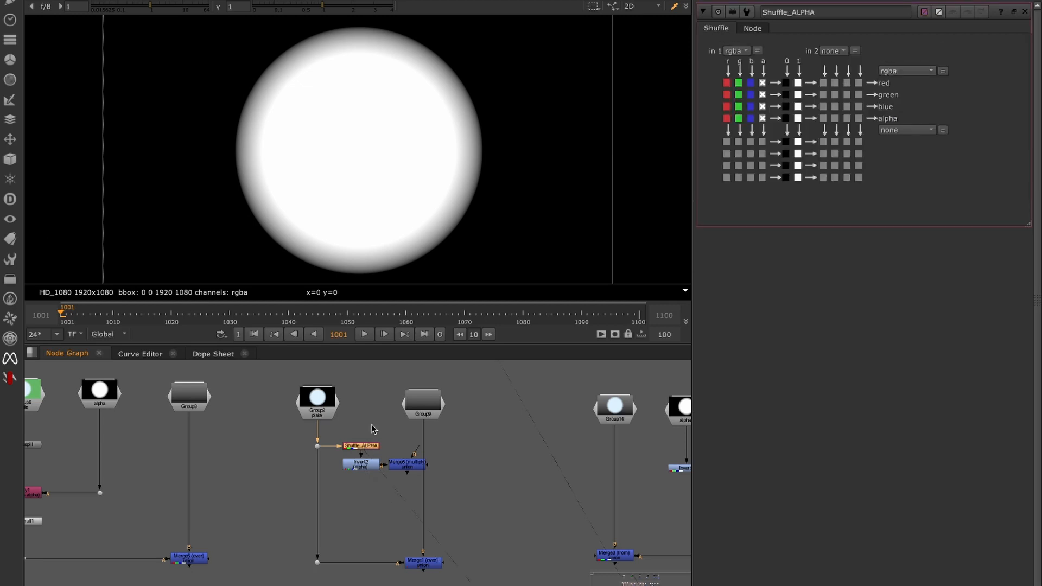
# - Set the Invert2 channels to rgba and view the inverted matte
pyautogui.doubleClick(363, 466)
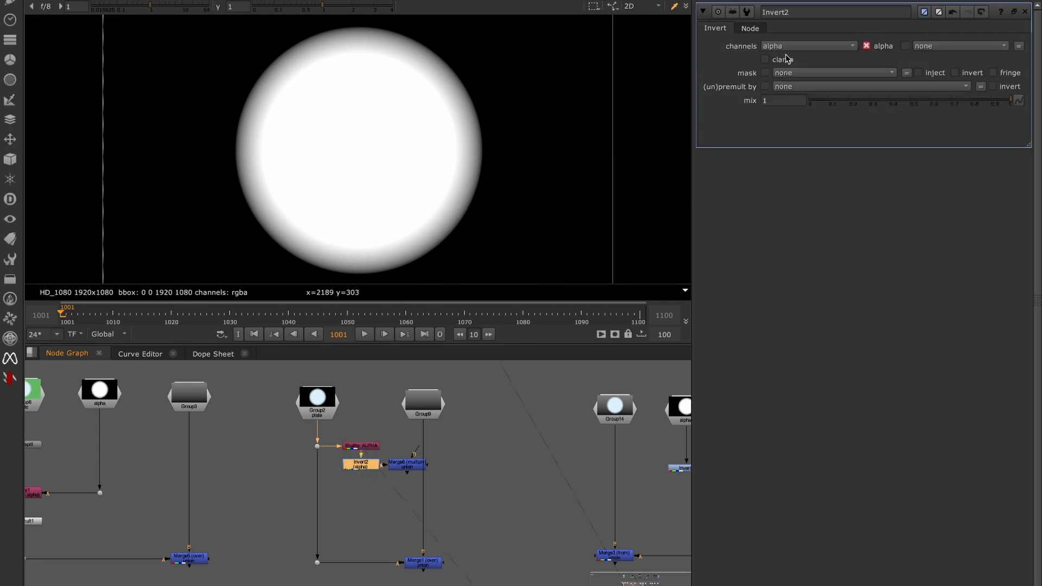
pyautogui.click(791, 46)
pyautogui.click(781, 103)
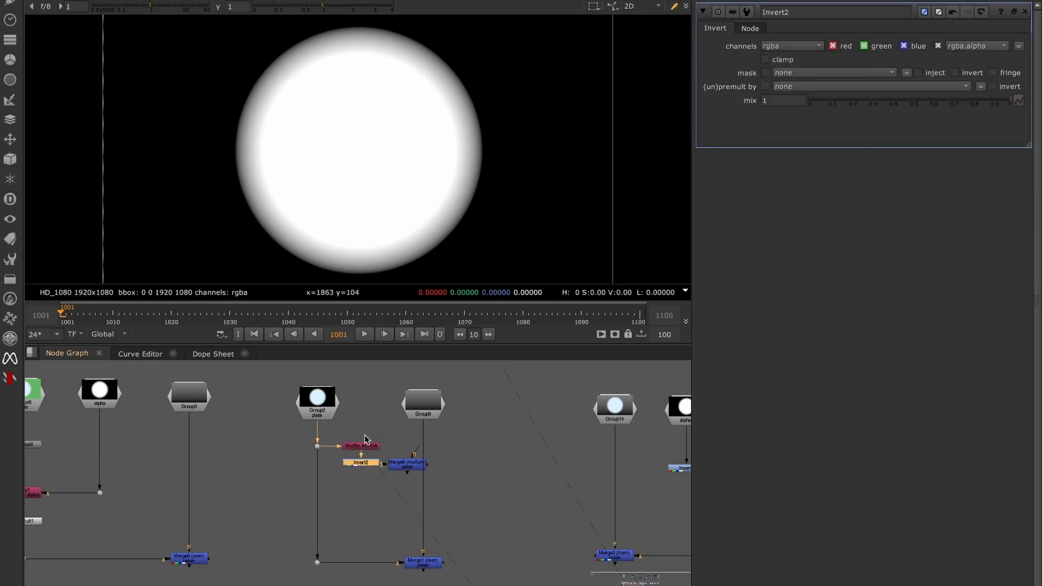
pyautogui.click(361, 462)
pyautogui.press('1')
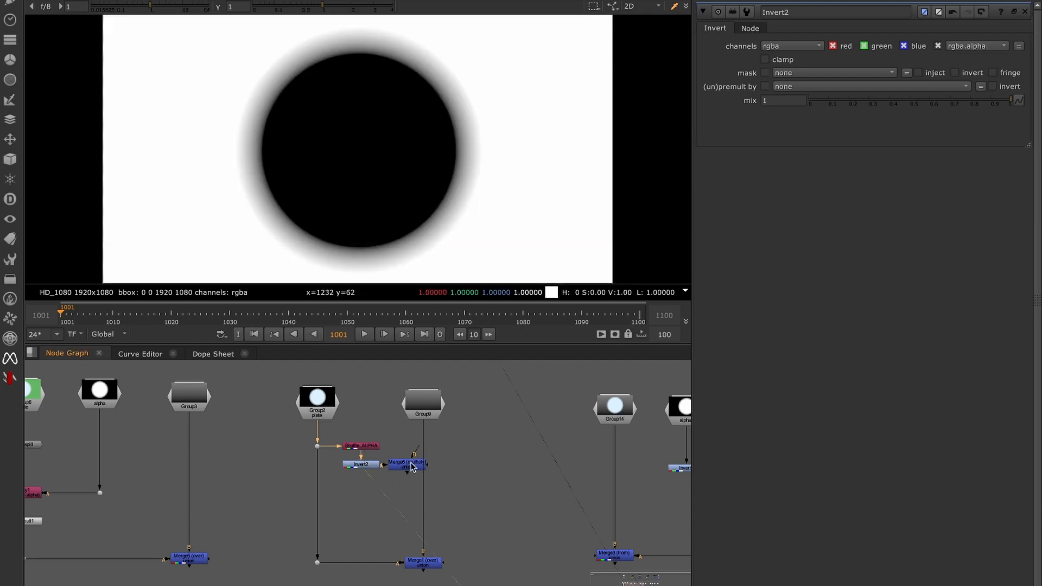
# - Insert the multiply merge between Group9 and Merge1 (over), and view its result and the Group9 background
pyautogui.moveTo(412, 465); pyautogui.dragTo(427, 472)
pyautogui.press('1')
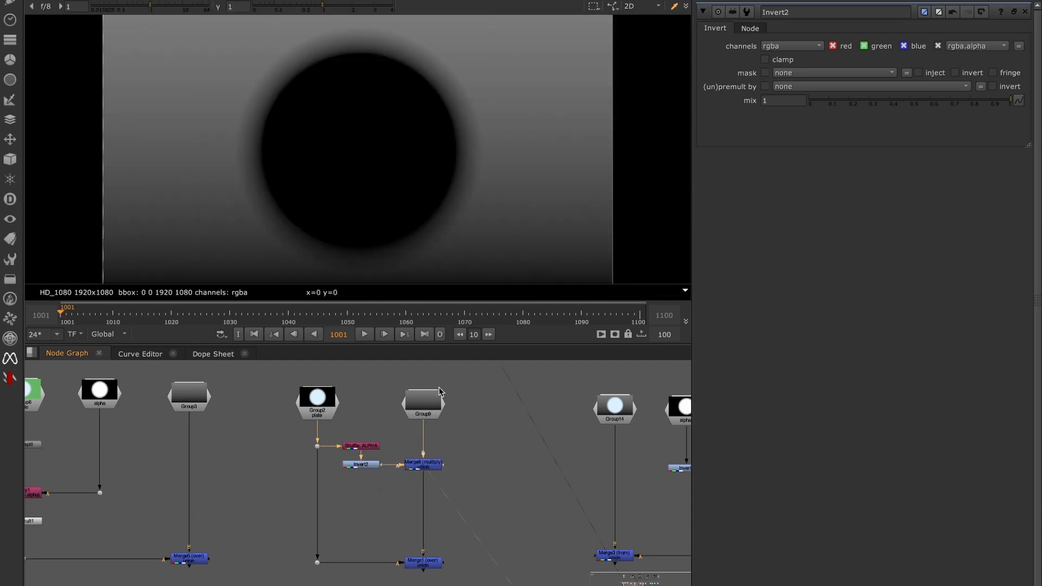
pyautogui.click(425, 402)
pyautogui.press('1')
# - View the foreground at the dot feeding Merge1's A input and the multiply merge's held-out background
pyautogui.moveTo(344, 514); pyautogui.dragTo(292, 584)
pyautogui.press('1')
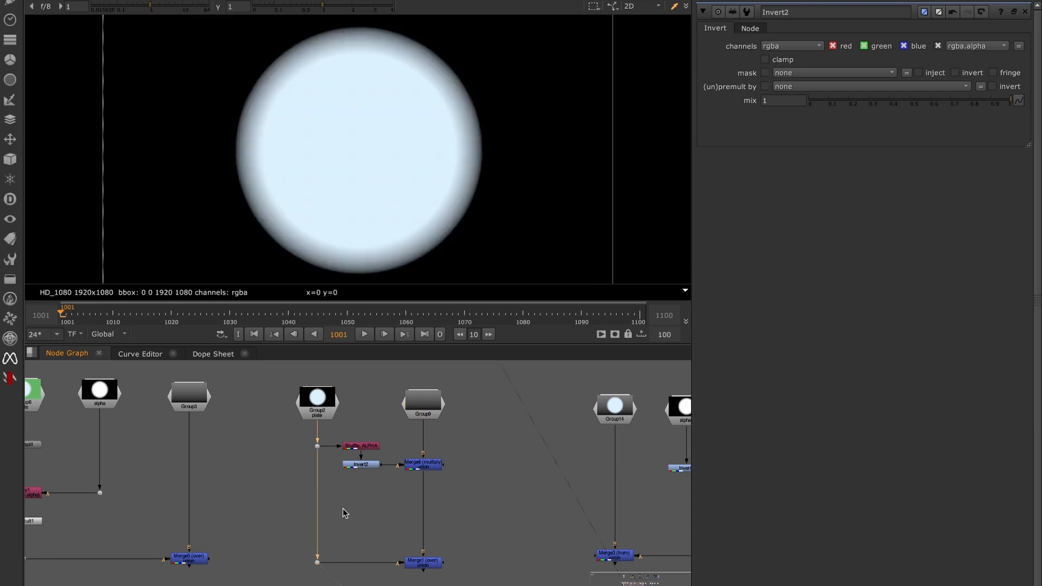
pyautogui.click(429, 463)
pyautogui.press('1')
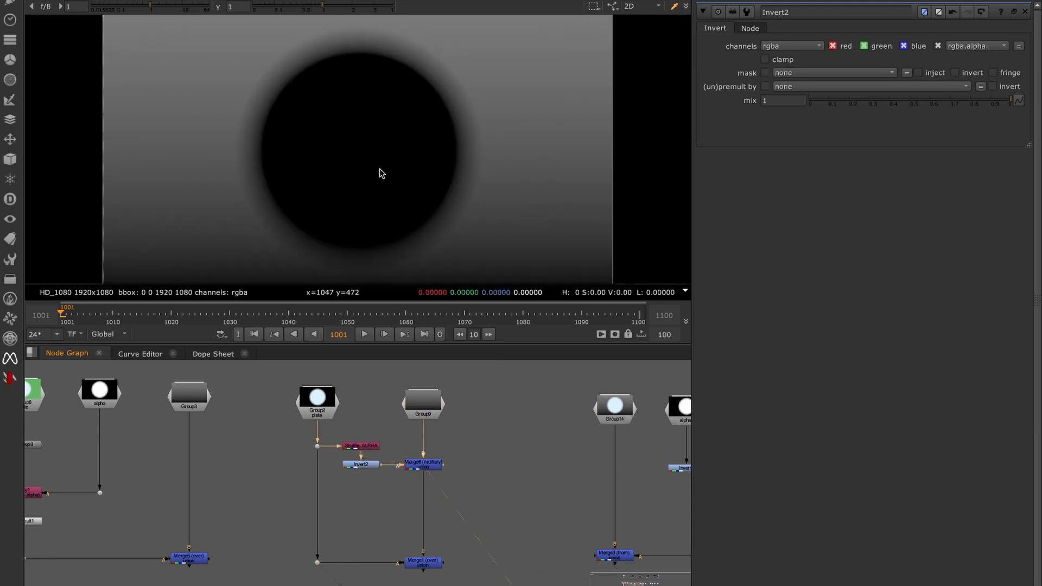
# - View the multiply merge again, the Invert2 matte on a second viewer input, and the Group9 background to compare them
pyautogui.moveTo(463, 442); pyautogui.dragTo(389, 500)
pyautogui.press('1')
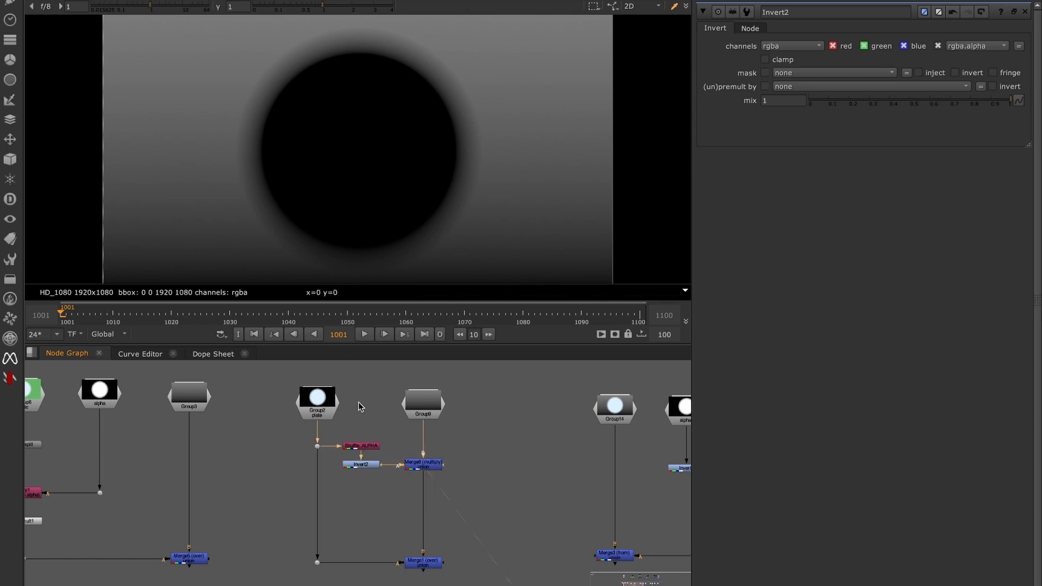
pyautogui.click(373, 465)
pyautogui.press('2')
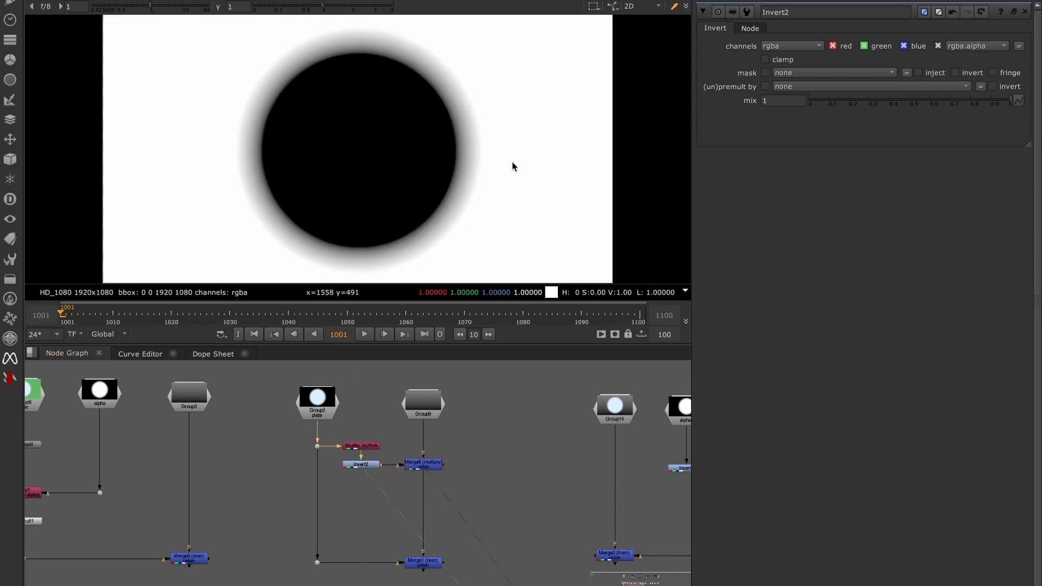
pyautogui.click(426, 407)
pyautogui.press('1')
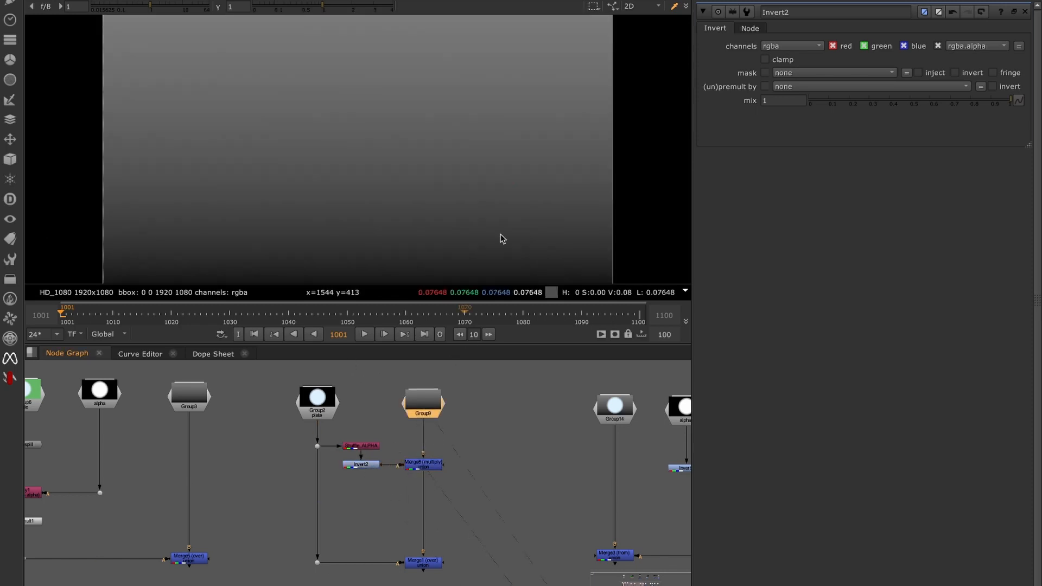
# - View the Invert2 matte, the multiply merge's held-out background and the Merge1 (over) composite in turn
pyautogui.click(368, 465)
pyautogui.press('1')
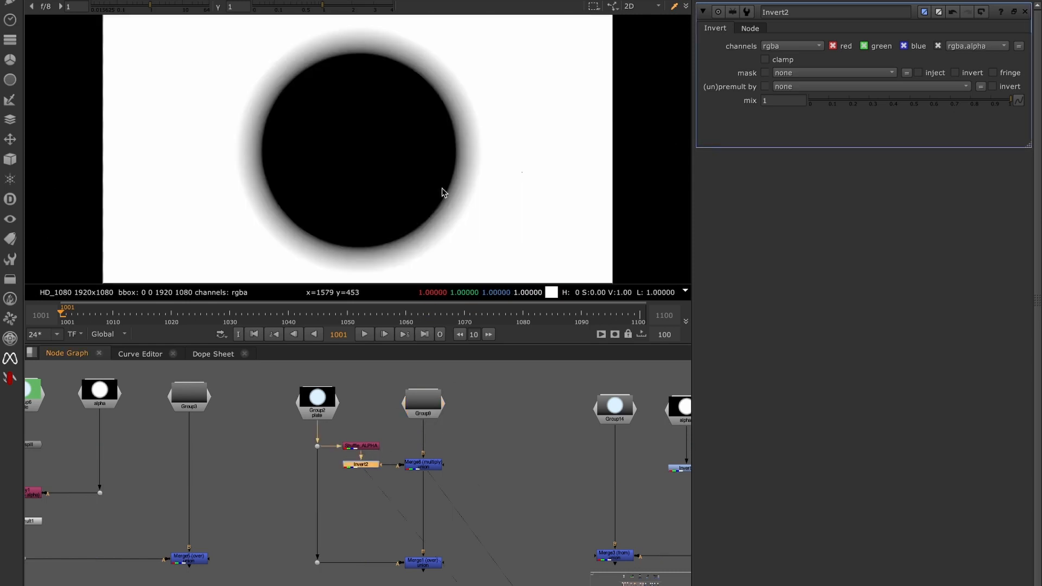
pyautogui.click(423, 464)
pyautogui.press('1')
pyautogui.moveTo(477, 542); pyautogui.dragTo(386, 584)
pyautogui.press('1')
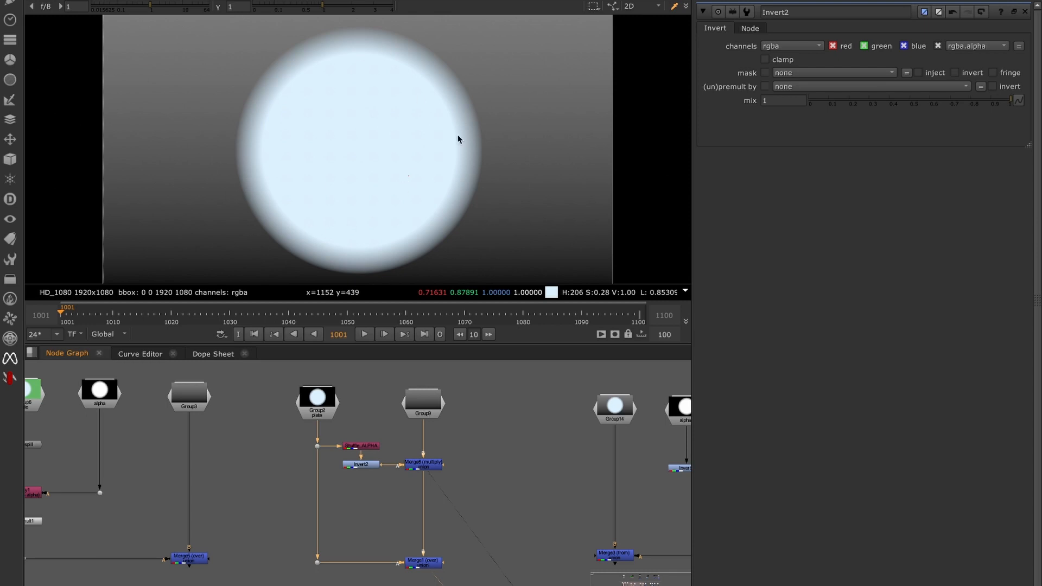
# - Set the Merge1 operation to plus
pyautogui.moveTo(540, 472); pyautogui.dragTo(340, 466, button='middle')
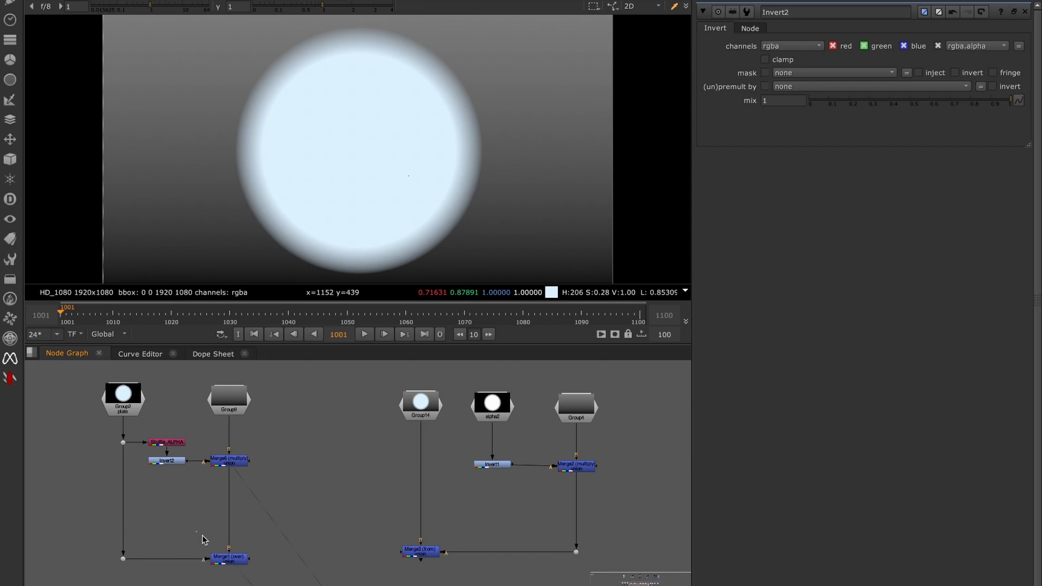
pyautogui.moveTo(197, 531); pyautogui.dragTo(301, 585)
pyautogui.moveTo(190, 536); pyautogui.dragTo(277, 584)
pyautogui.doubleClick(237, 562)
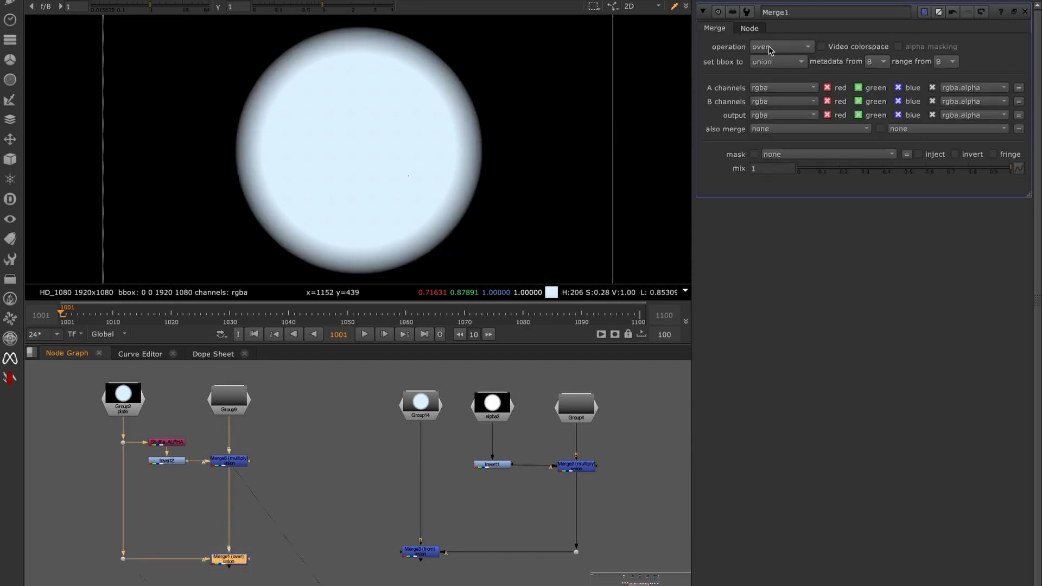
pyautogui.click(776, 47)
pyautogui.click(772, 292)
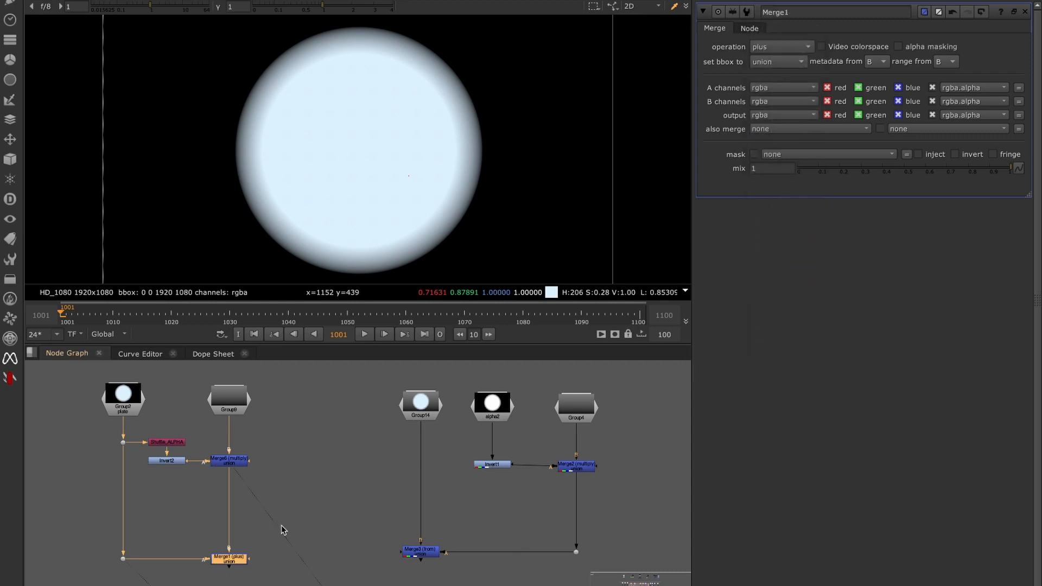
pyautogui.click(242, 522)
pyautogui.moveTo(269, 459); pyautogui.dragTo(463, 479, button='middle')
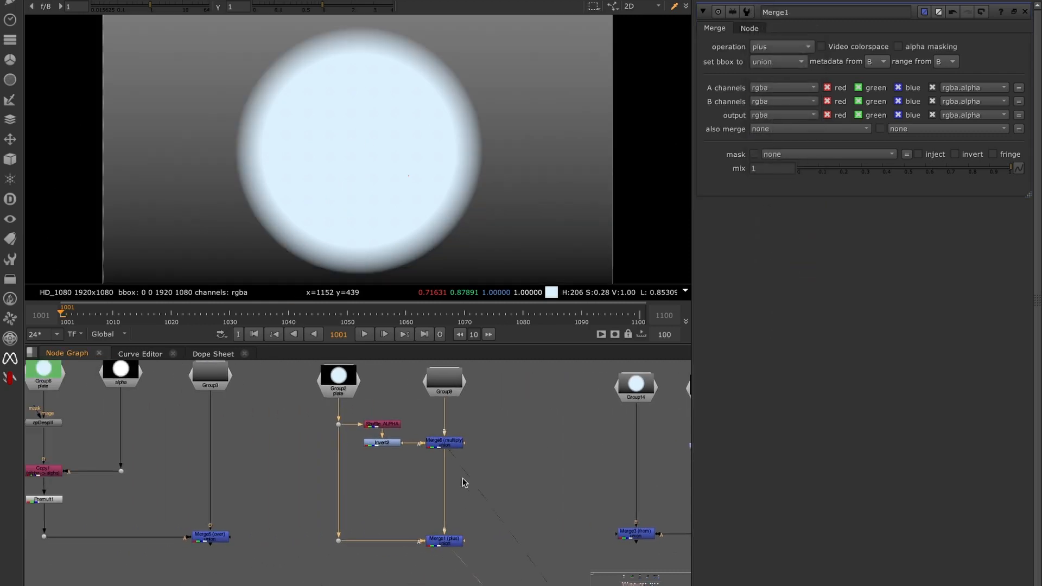
# - Add an over merge beside Merge1, with its A input from the foreground dot and its B input from Group9, and view it
pyautogui.moveTo(430, 511); pyautogui.dragTo(348, 508, button='middle')
pyautogui.press('m')
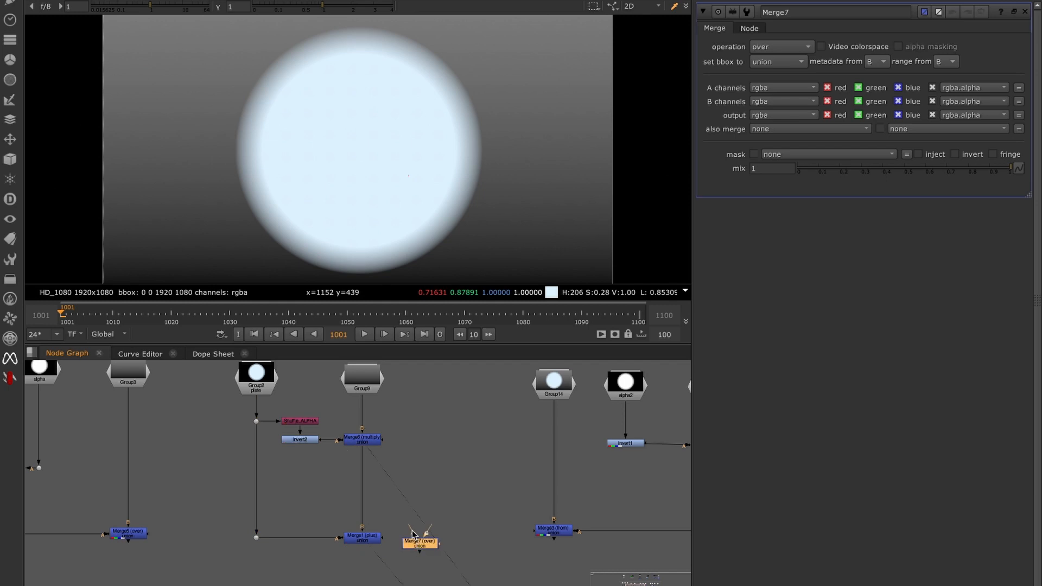
pyautogui.moveTo(400, 543); pyautogui.dragTo(257, 538)
pyautogui.moveTo(429, 533)
pyautogui.mouseDown()
pyautogui.moveTo(369, 391)
pyautogui.moveTo(426, 534)
pyautogui.mouseUp()
pyautogui.press('1')
pyautogui.click(417, 553)
pyautogui.moveTo(341, 568); pyautogui.dragTo(413, 513)
pyautogui.click(455, 516)
# - View the Merge1 (plus) composite to compare it with the new over merge
pyautogui.moveTo(486, 506); pyautogui.dragTo(364, 526, button='middle')
pyautogui.moveTo(275, 480); pyautogui.dragTo(252, 465, button='middle')
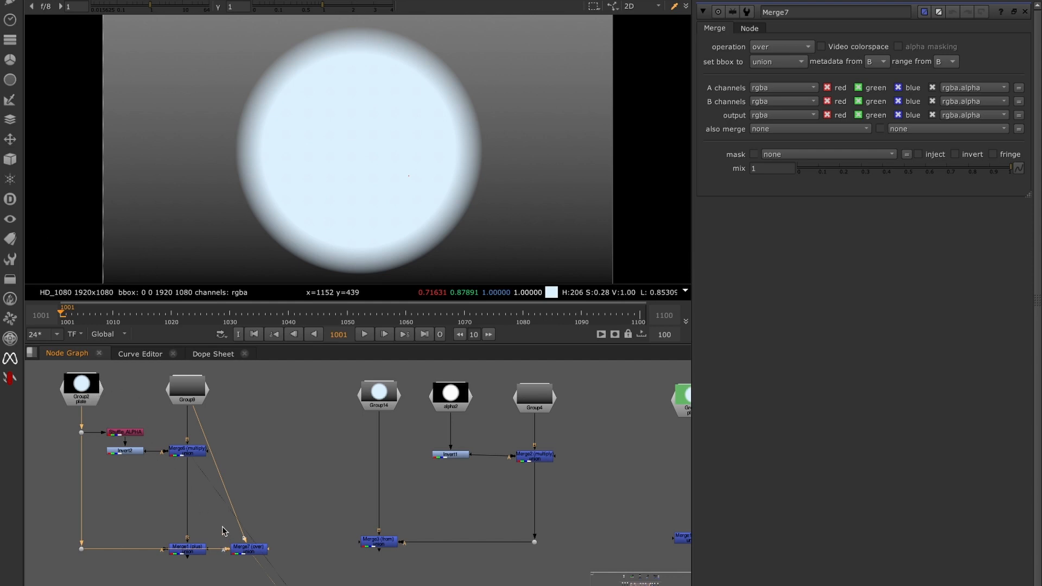
pyautogui.moveTo(222, 526); pyautogui.dragTo(166, 568)
pyautogui.press('1')
pyautogui.click(162, 577)
# - View the Group14 composite and the Group4 background, returning to Group14 for comparison
pyautogui.moveTo(337, 468); pyautogui.dragTo(426, 366)
pyautogui.press('1')
pyautogui.click(434, 375)
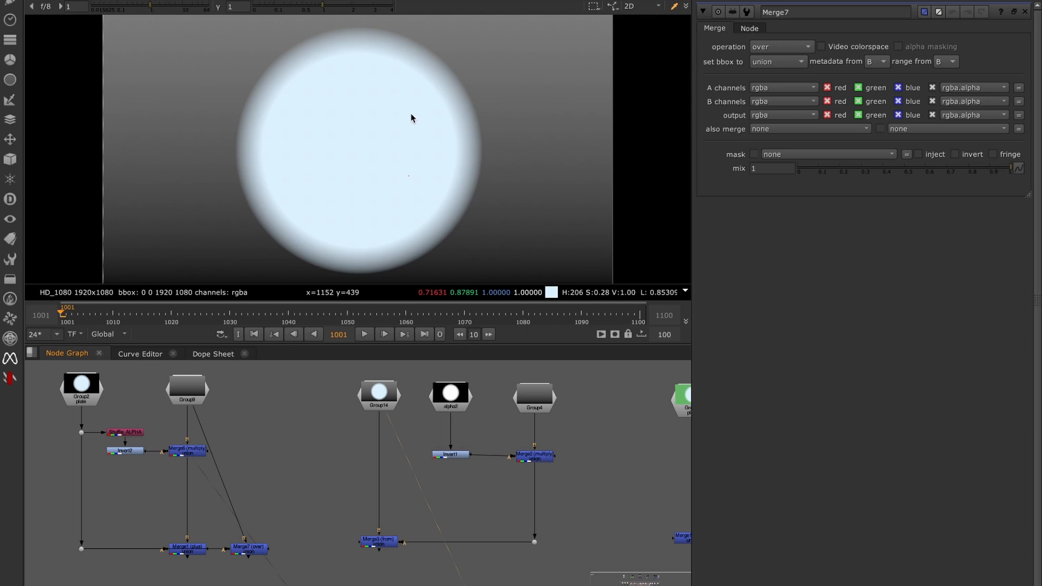
pyautogui.moveTo(516, 427); pyautogui.dragTo(585, 375)
pyautogui.press('1')
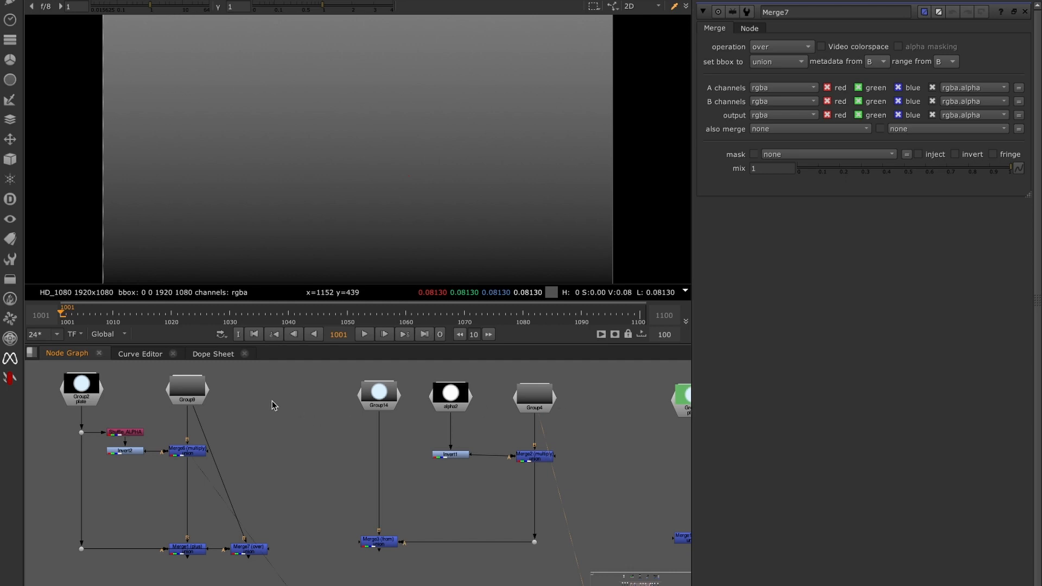
pyautogui.moveTo(587, 382); pyautogui.dragTo(502, 442)
pyautogui.moveTo(343, 430); pyautogui.dragTo(429, 370)
pyautogui.press('1')
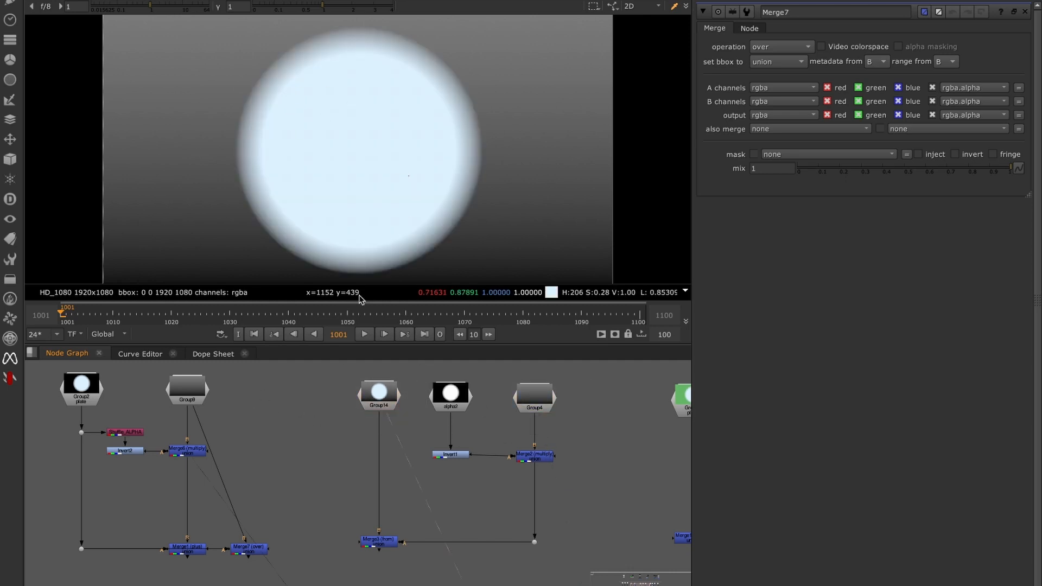
# - Load the Group4 background on the second viewer input and flip repeatedly between it and the Group14 composite
pyautogui.moveTo(499, 373); pyautogui.dragTo(594, 436)
pyautogui.press('2')
pyautogui.click(590, 437)
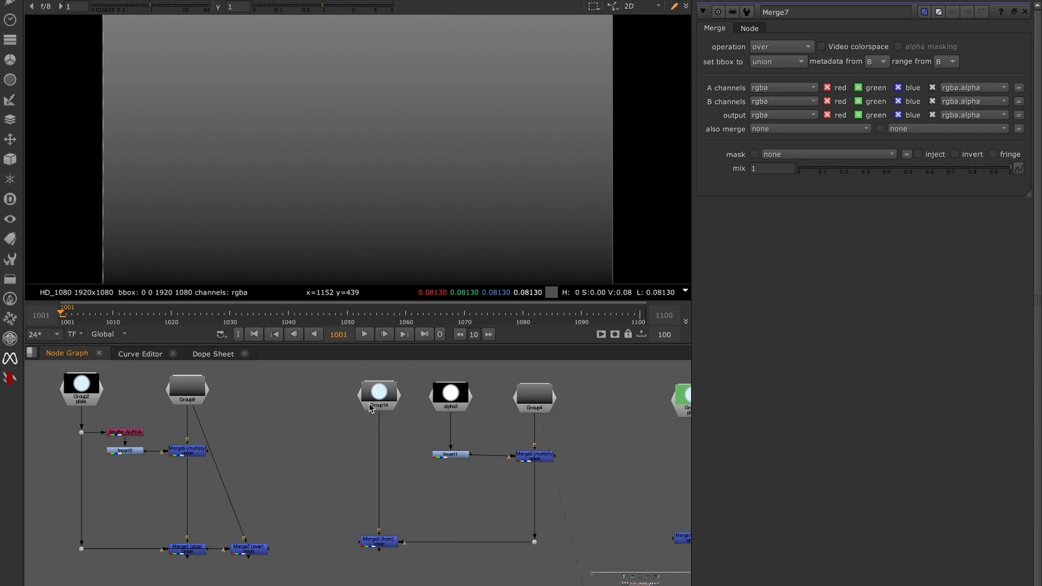
pyautogui.press('1')
pyautogui.press('2')
pyautogui.press('1')
pyautogui.press('2')
pyautogui.press('1')
pyautogui.press('2')
pyautogui.press('1')
pyautogui.press('2')
pyautogui.press('1')
# - View the Invert1 matte and compare the Merge2 (multiply) held-out result with the Group4 background
pyautogui.moveTo(419, 425); pyautogui.dragTo(456, 461)
pyautogui.press('1')
pyautogui.moveTo(588, 437); pyautogui.dragTo(501, 506)
pyautogui.press('1')
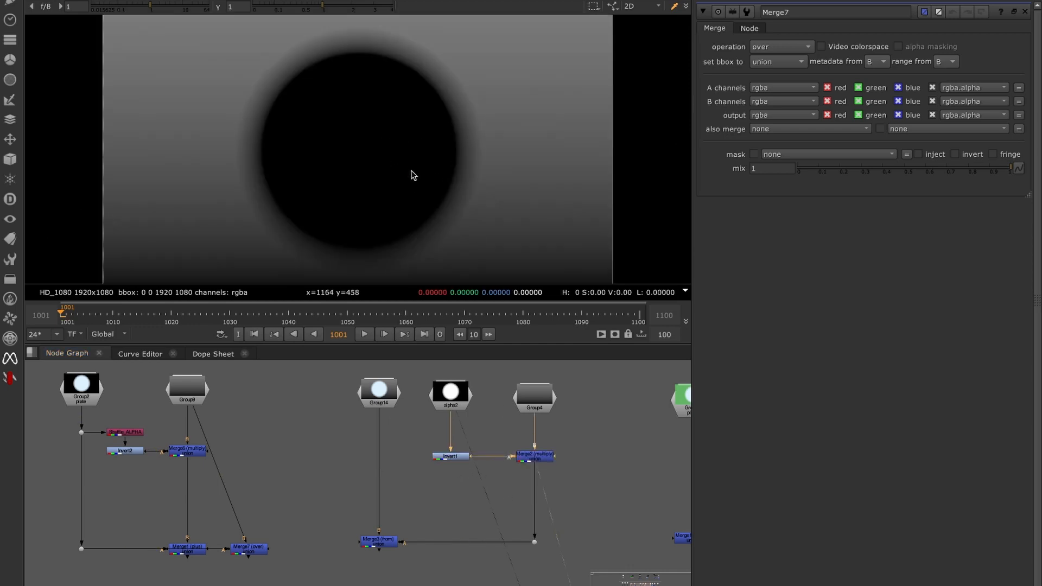
pyautogui.moveTo(594, 364); pyautogui.dragTo(500, 431)
pyautogui.press('1')
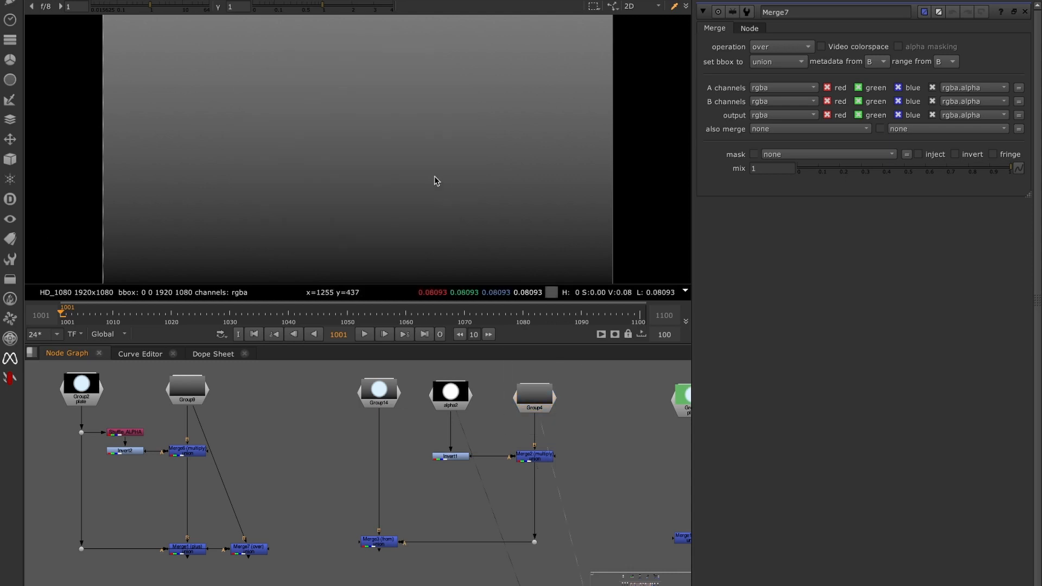
pyautogui.press('1')
# - View the Merge3 (from) result and compare it with the Group14 composite
pyautogui.moveTo(575, 429); pyautogui.dragTo(336, 569)
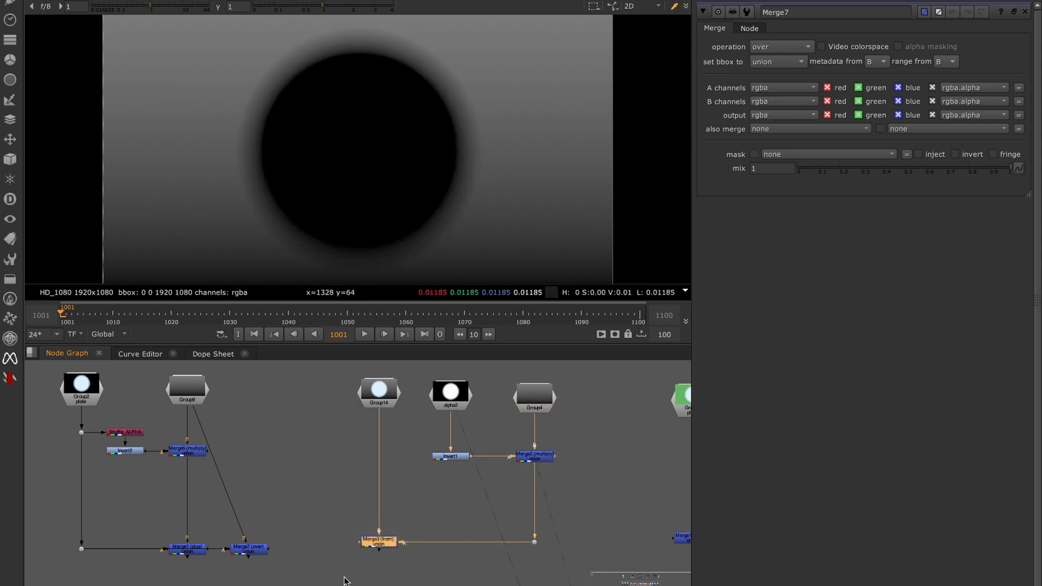
pyautogui.press('1')
pyautogui.click(365, 507)
pyautogui.moveTo(335, 451); pyautogui.dragTo(413, 378)
pyautogui.press('1')
pyautogui.moveTo(337, 493); pyautogui.dragTo(448, 584)
pyautogui.press('1')
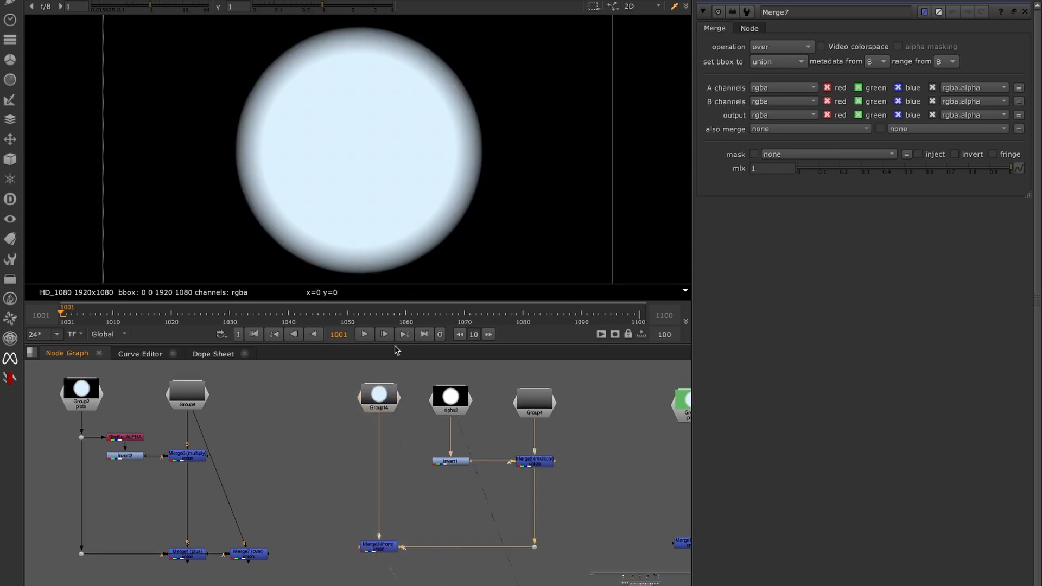
# - View the green-screen setup's inputs: the Group5 plate, the alpha3 matte and the Group8 clean plate
pyautogui.moveTo(503, 502); pyautogui.dragTo(181, 487, button='middle')
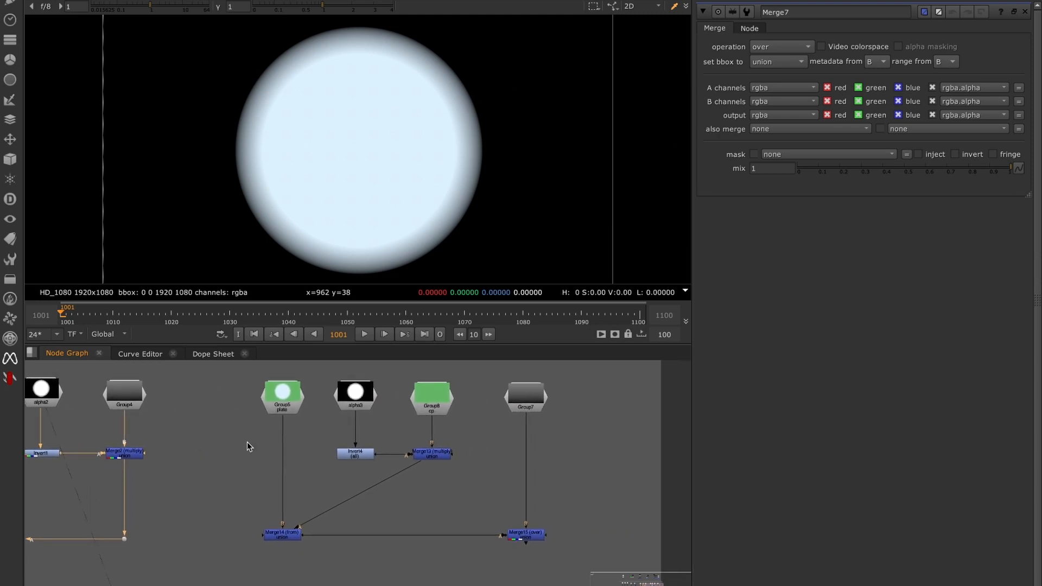
pyautogui.moveTo(247, 446); pyautogui.dragTo(328, 363)
pyautogui.press('1')
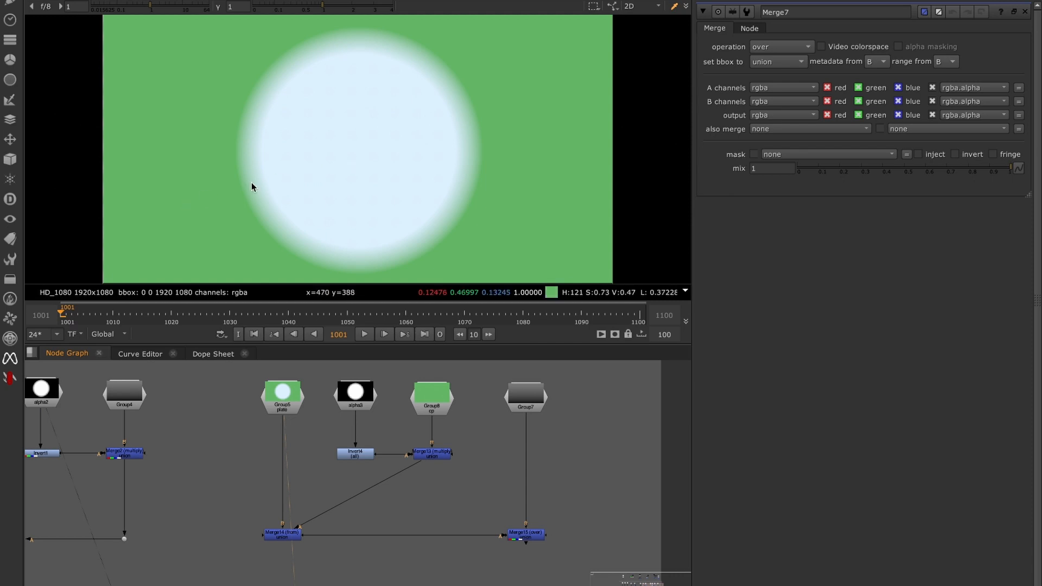
pyautogui.click(355, 399)
pyautogui.press('1')
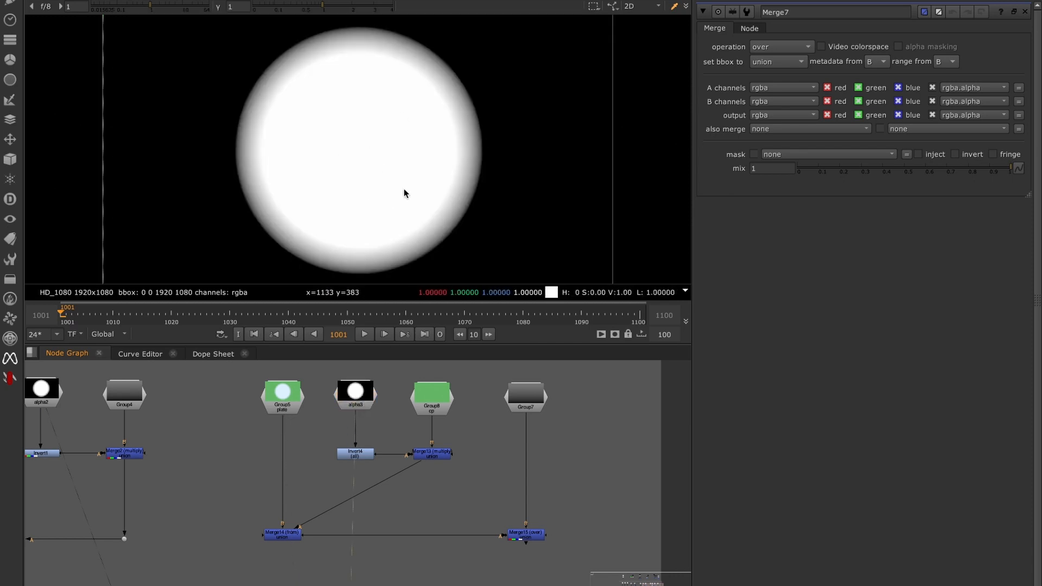
pyautogui.click(432, 402)
pyautogui.press('1')
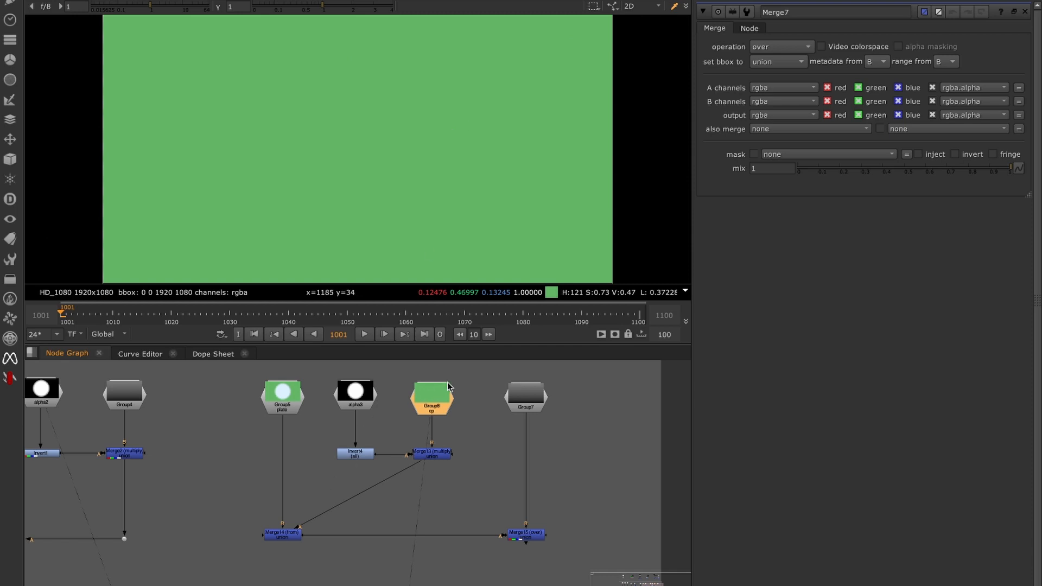
# - Point out the Group8 clean plate, and view the alpha3 matte and the Group5 plate again
pyautogui.moveTo(458, 391); pyautogui.dragTo(432, 405, button='middle')
pyautogui.moveTo(459, 376); pyautogui.dragTo(360, 462)
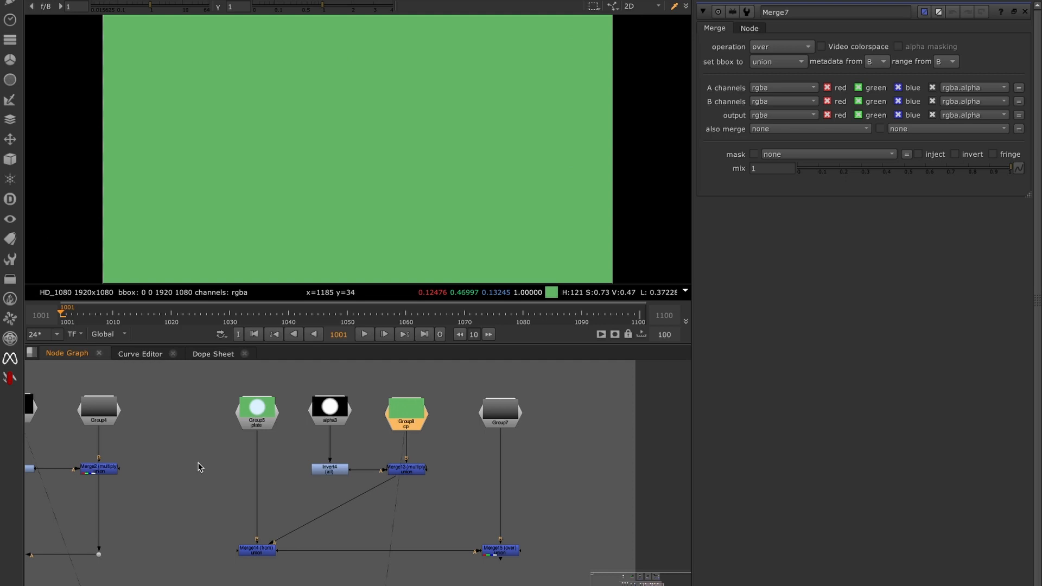
pyautogui.moveTo(454, 451); pyautogui.dragTo(378, 496)
pyautogui.moveTo(448, 377); pyautogui.dragTo(390, 433)
pyautogui.click(391, 432)
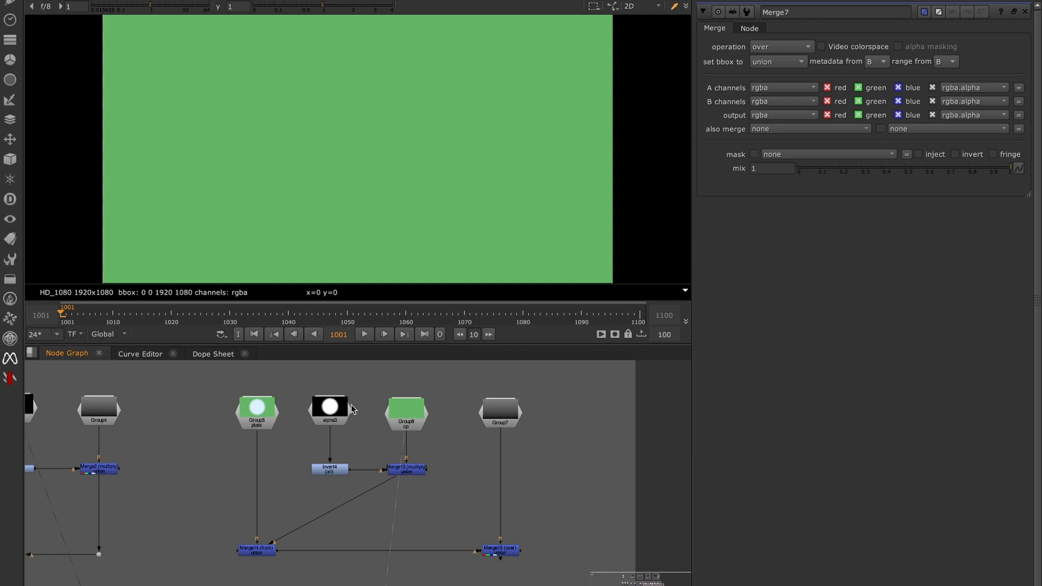
pyautogui.moveTo(377, 379); pyautogui.dragTo(306, 450)
pyautogui.press('1')
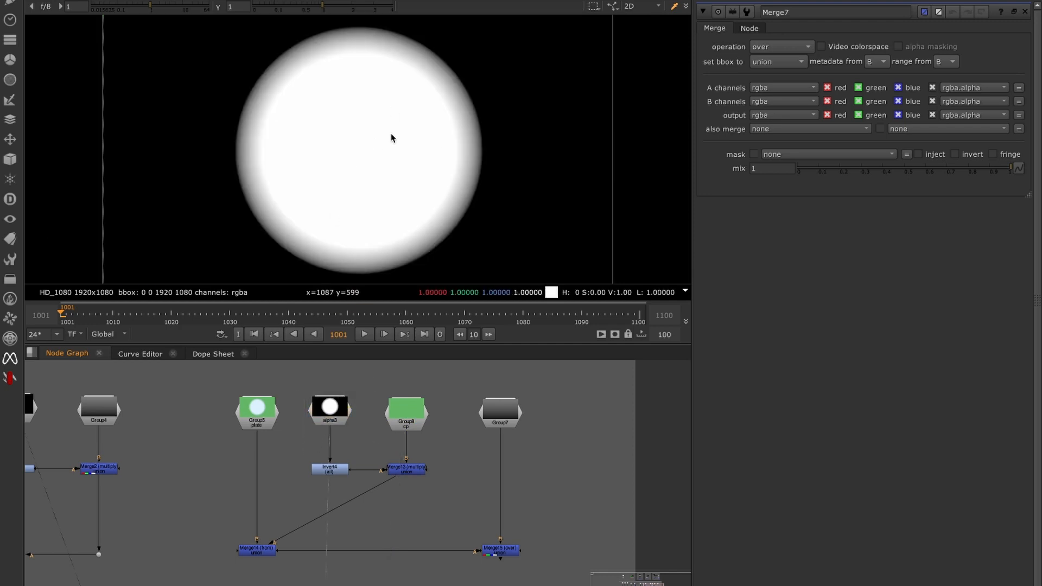
pyautogui.moveTo(242, 443); pyautogui.dragTo(311, 373)
pyautogui.press('1')
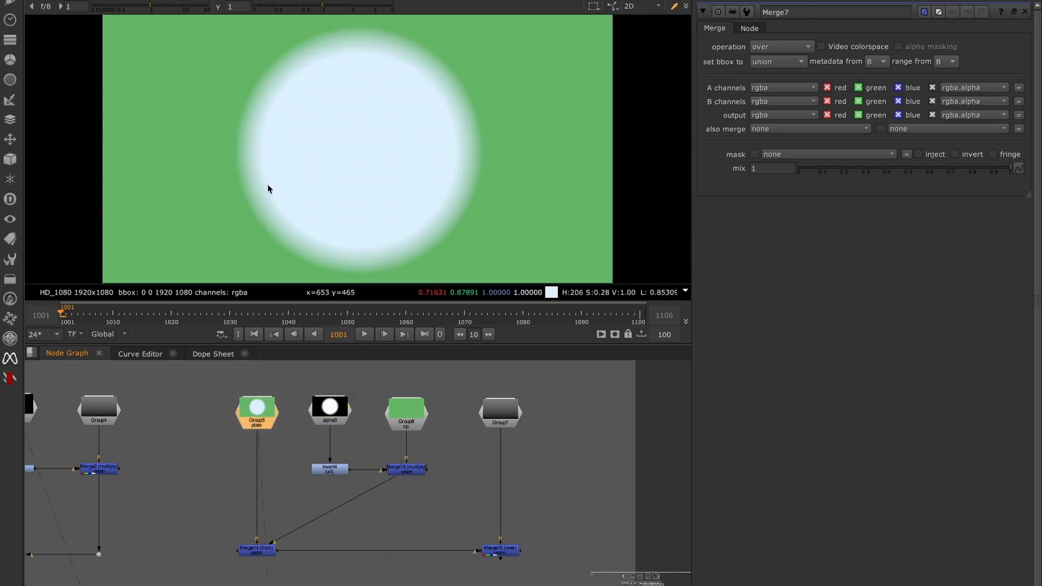
# - View the inverted alpha3 matte, the clean plate multiplied by it, and the Merge14 (from) result
pyautogui.moveTo(359, 451); pyautogui.dragTo(323, 492)
pyautogui.press('1')
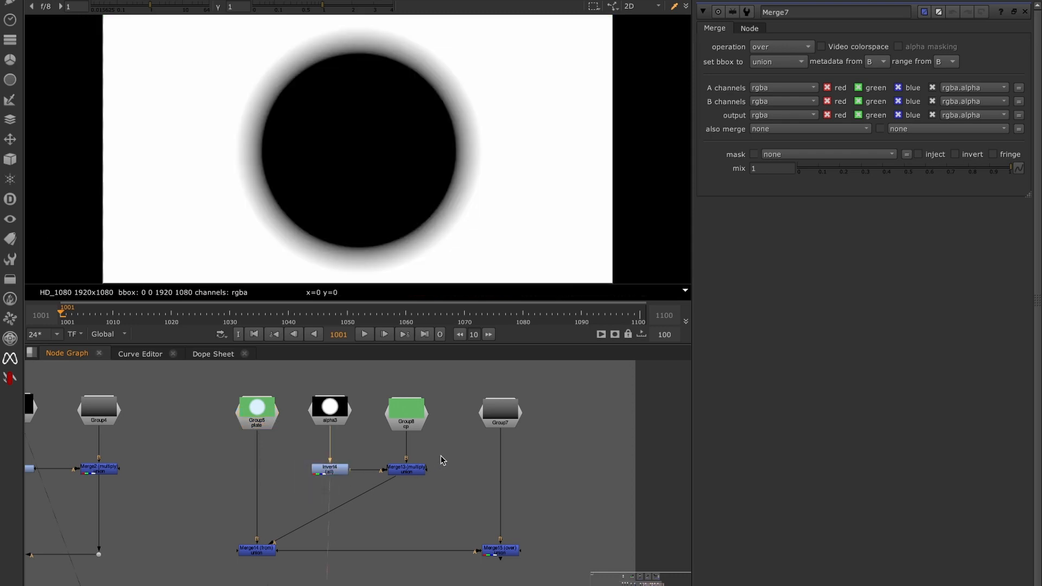
pyautogui.moveTo(447, 431); pyautogui.dragTo(376, 529)
pyautogui.press('1')
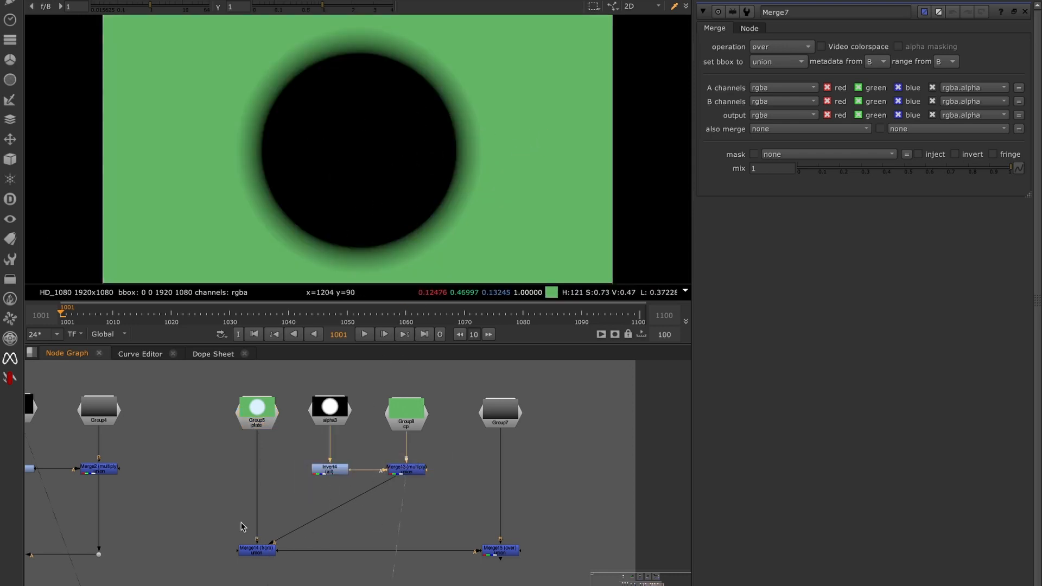
pyautogui.moveTo(216, 504); pyautogui.dragTo(337, 584)
pyautogui.press('1')
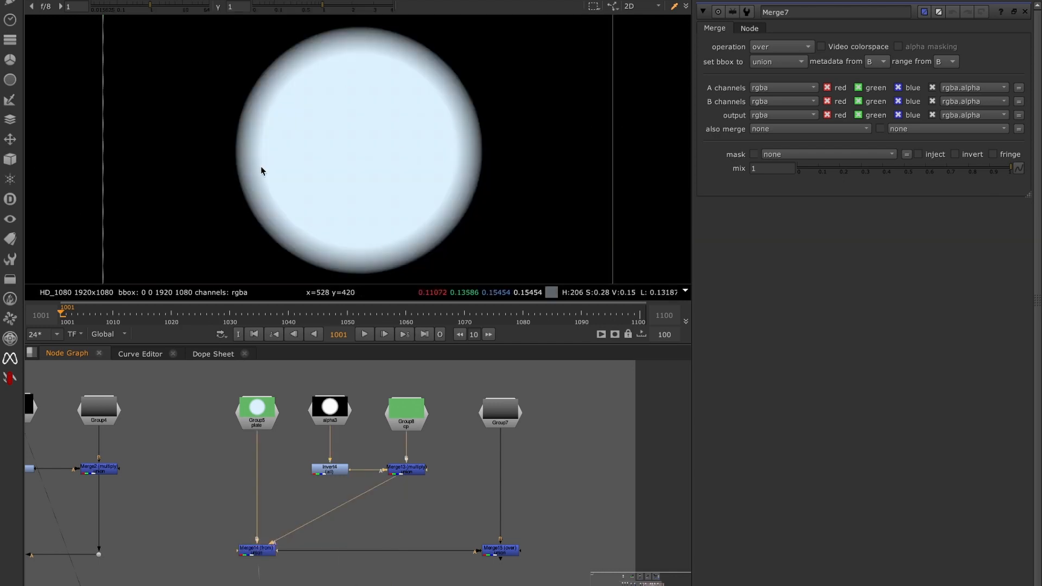
# - Compare the Group5 plate and Group8 clean plate with the Merge14 (from) result, and check that result's alpha channel
pyautogui.moveTo(205, 370); pyautogui.dragTo(266, 429)
pyautogui.press('1')
pyautogui.moveTo(195, 503); pyautogui.dragTo(254, 556)
pyautogui.press('1')
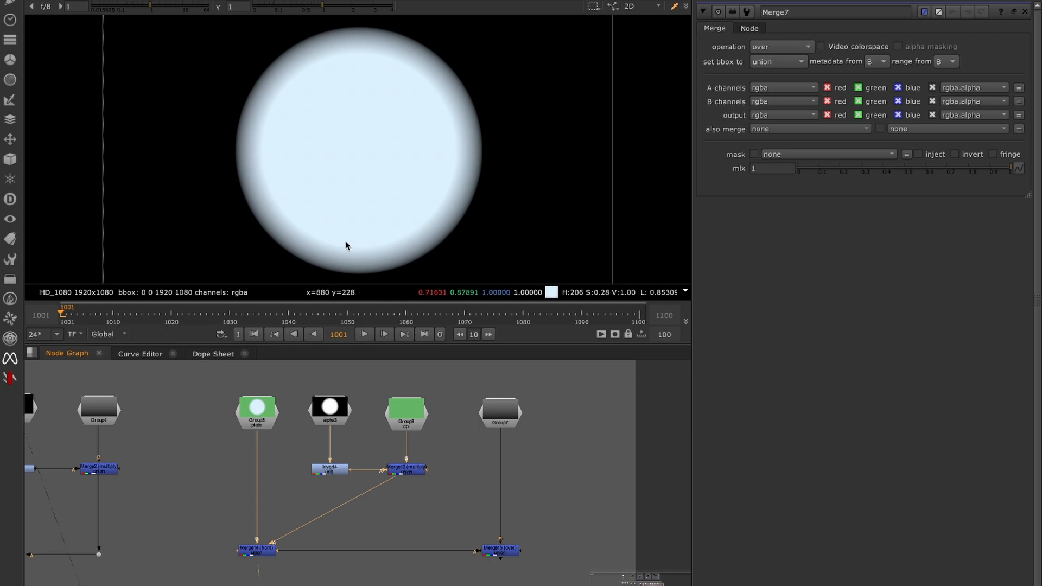
pyautogui.moveTo(459, 379); pyautogui.dragTo(371, 452)
pyautogui.press('1')
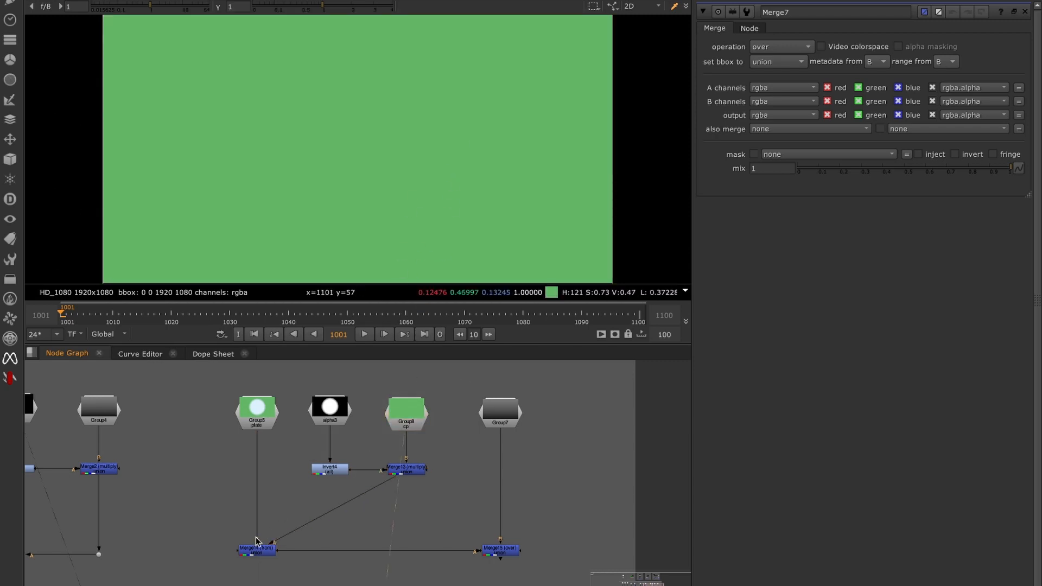
pyautogui.moveTo(203, 524); pyautogui.dragTo(308, 581)
pyautogui.press('1')
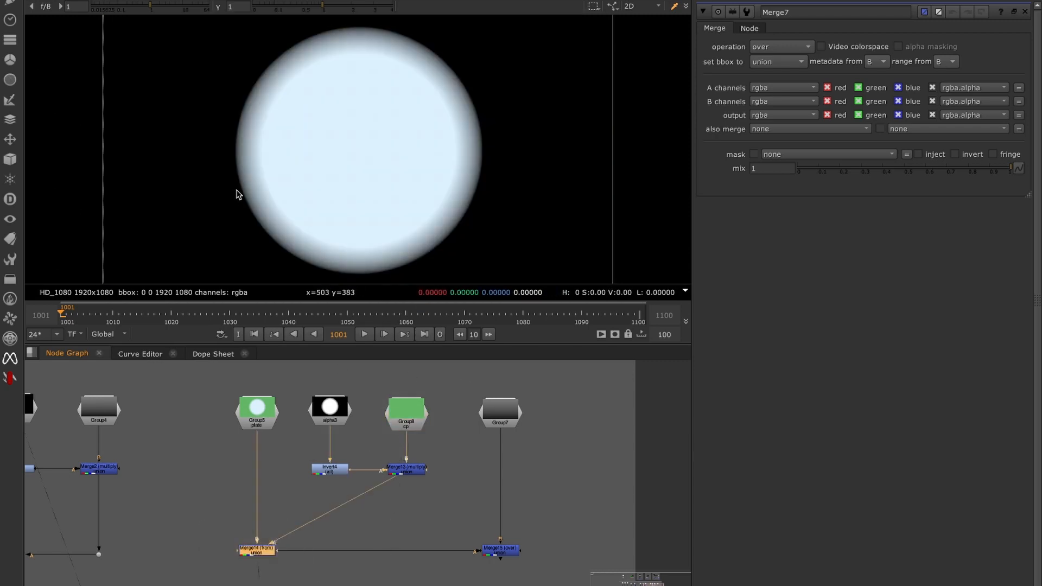
pyautogui.press('a')
pyautogui.press('a')
# - View the Group7 background and the final over merge that combines it with the Merge14 foreground
pyautogui.moveTo(548, 382); pyautogui.dragTo(458, 468)
pyautogui.press('1')
pyautogui.moveTo(572, 509); pyautogui.dragTo(448, 580)
pyautogui.press('1')
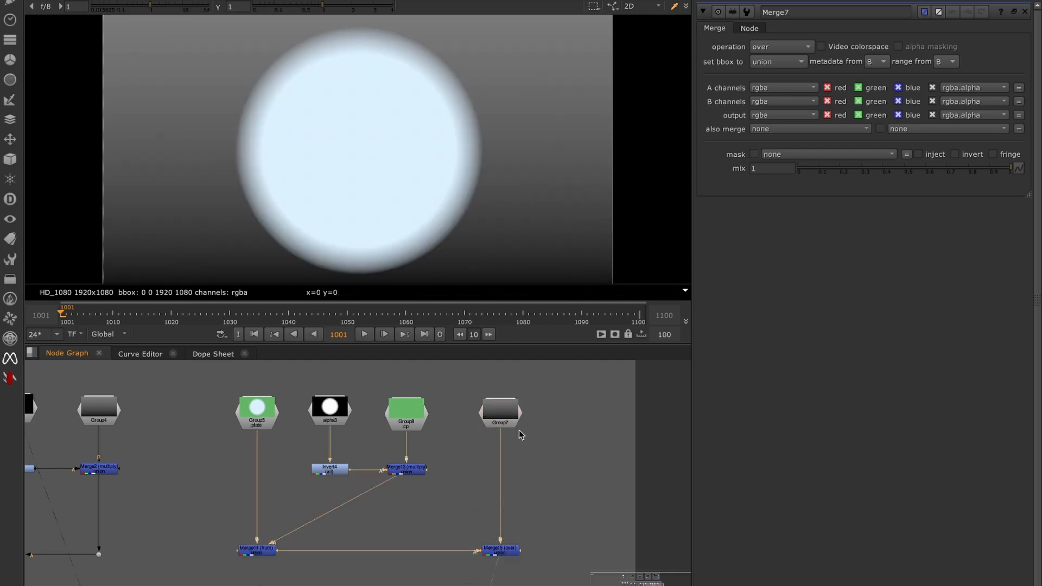
pyautogui.click(561, 433)
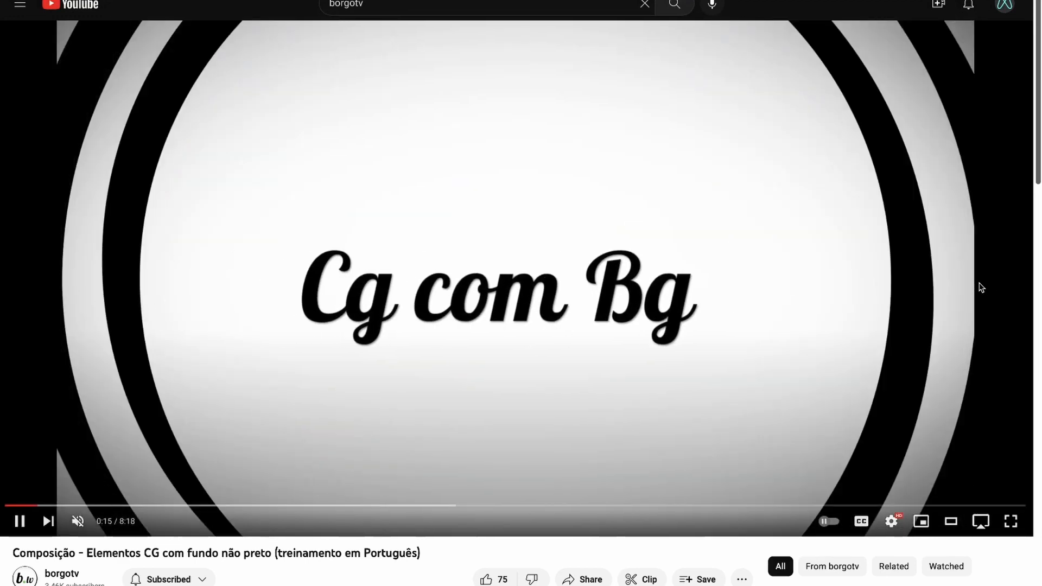
# - Switch to YouTube and skip forward through the borgotv video "Composição - Elementos CG com fundo não preto" to about 2:21
pyautogui.press('Right')
pyautogui.press('Right')
pyautogui.press('Right')
pyautogui.press('Right')
pyautogui.press('Right')
pyautogui.press('Right')
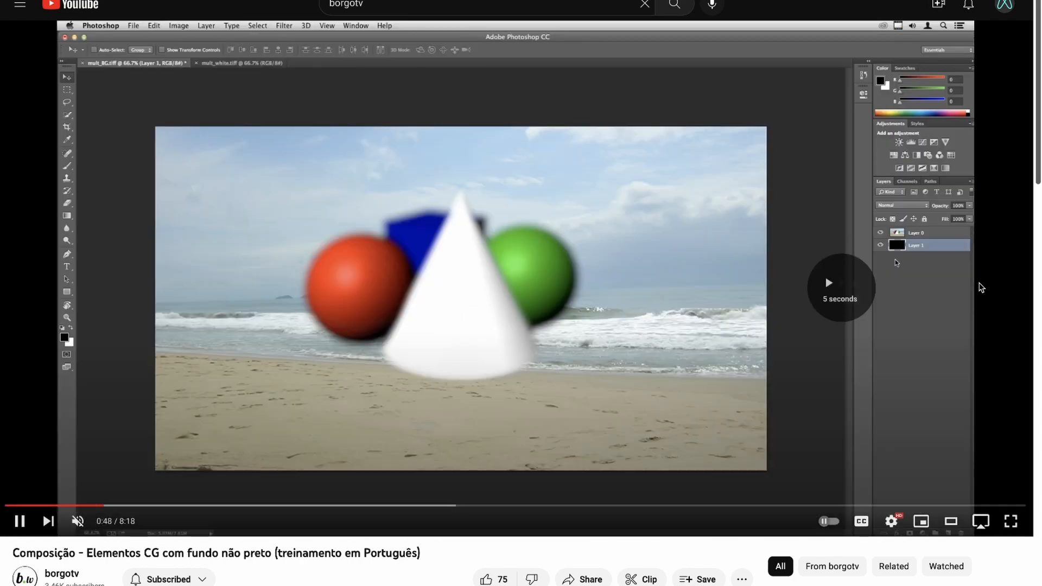
pyautogui.press('Right')
pyautogui.press('Right')
pyautogui.press('Right')
pyautogui.press('Right')
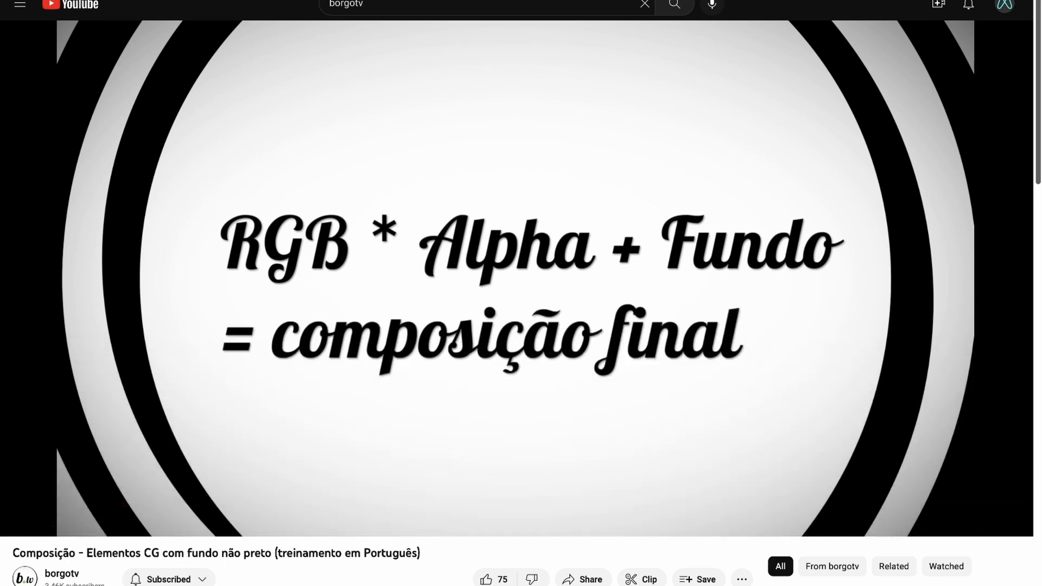
pyautogui.press('Right')
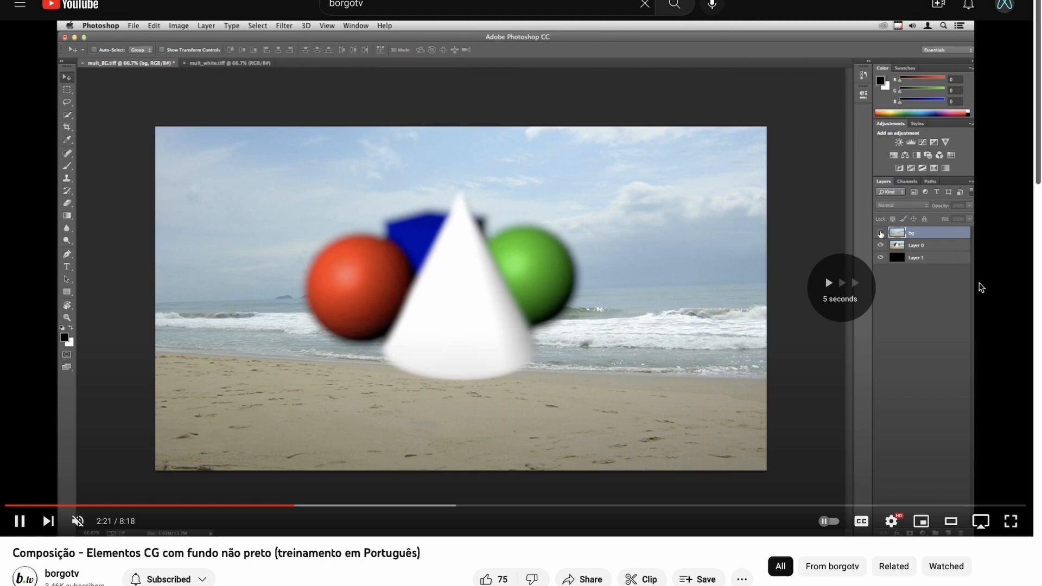
# - Skip further forward in the YouTube reference video, and switch back to Nuke's Merge14 (from) setup
pyautogui.press('Right')
pyautogui.press('Right')
pyautogui.press('Right')
pyautogui.press('Right')
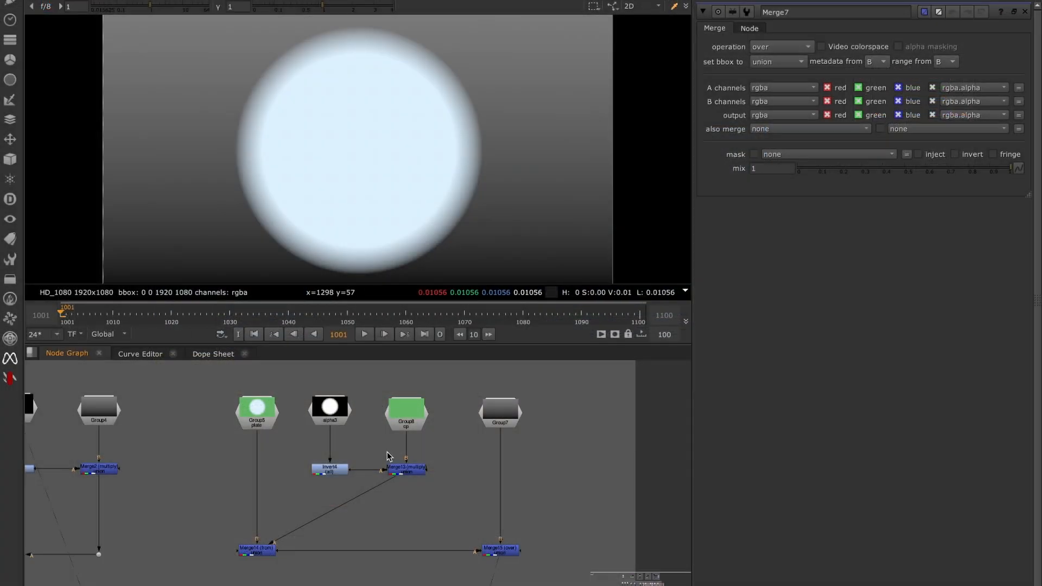
pyautogui.moveTo(193, 369); pyautogui.dragTo(564, 585)
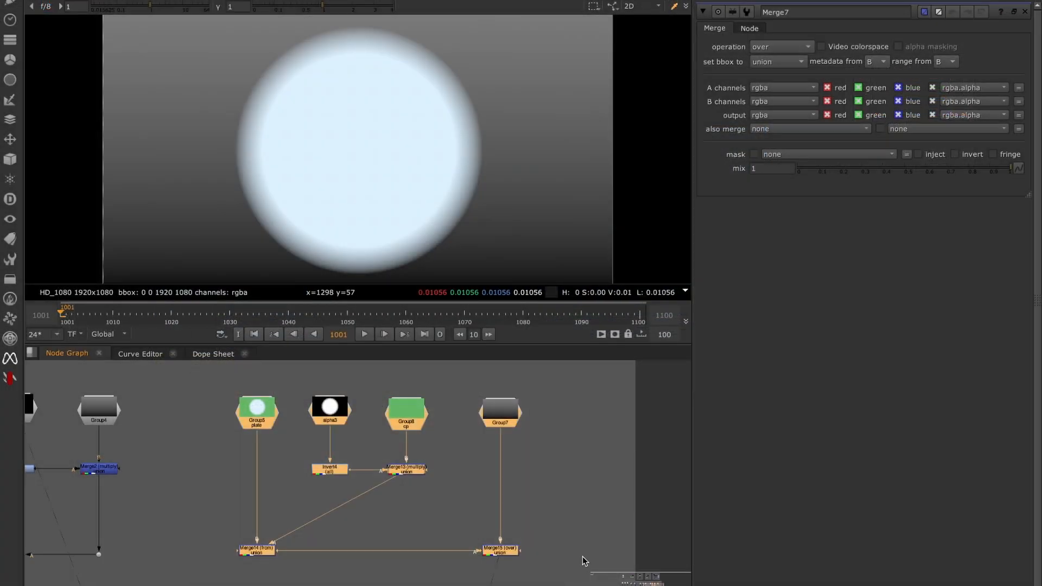
pyautogui.click(582, 557)
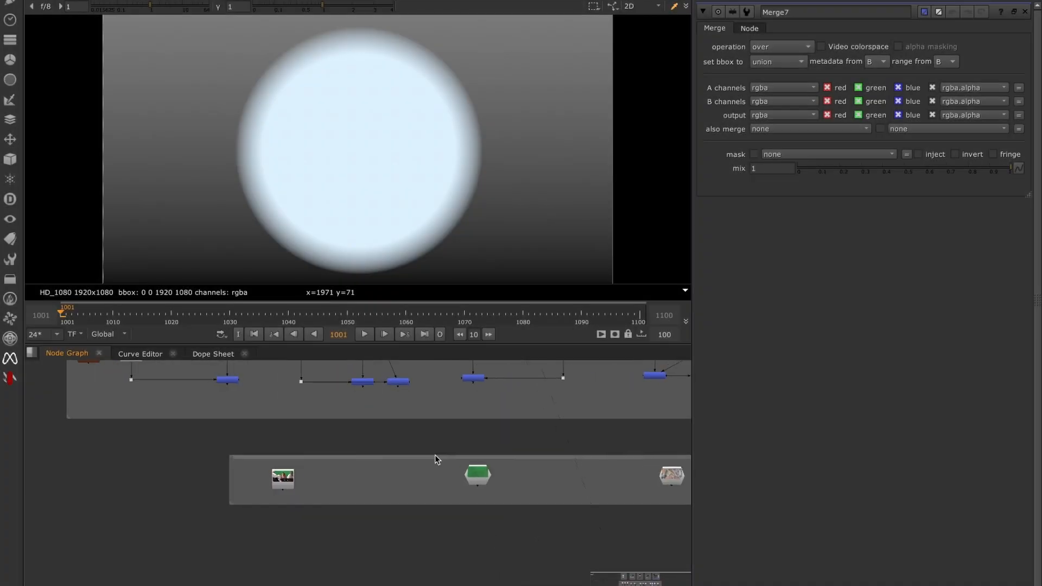
# - Compare the green-screen plate with its clean plate, and view the blurred rock background
pyautogui.press('1')
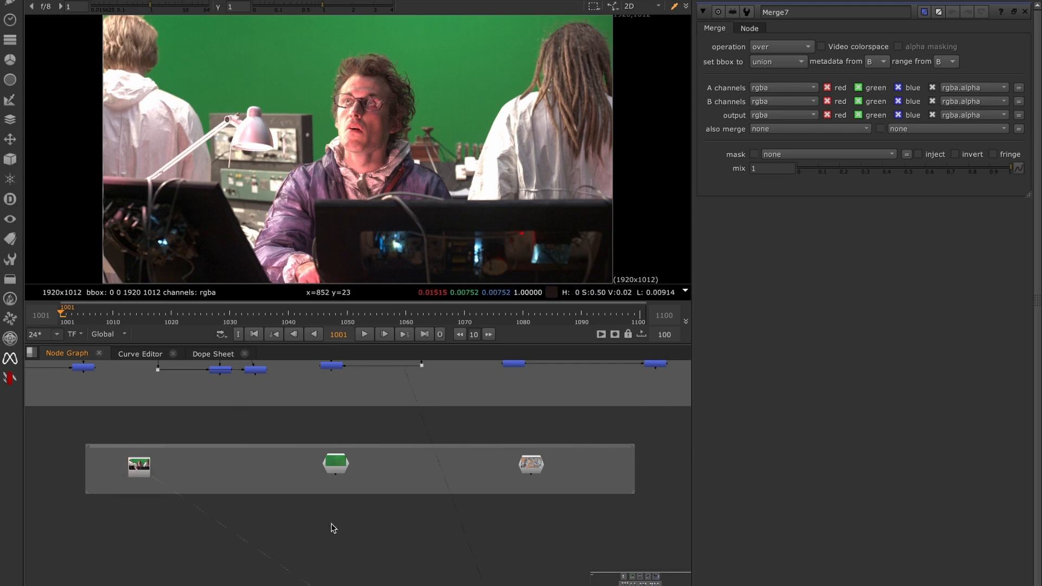
pyautogui.moveTo(307, 527); pyautogui.dragTo(358, 467)
pyautogui.press('1')
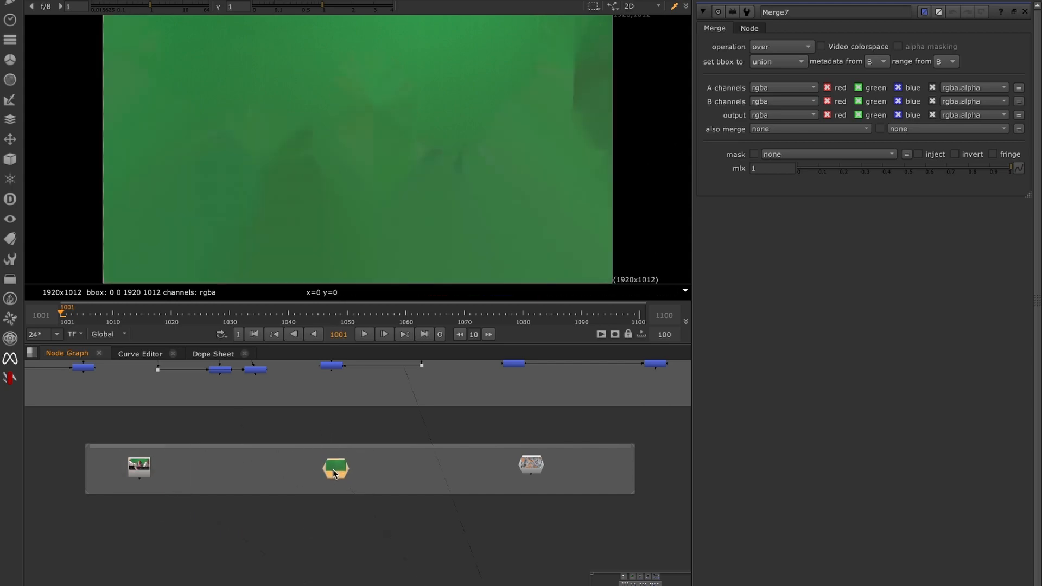
pyautogui.click(134, 468)
pyautogui.press('1')
pyautogui.moveTo(295, 531); pyautogui.dragTo(373, 463)
pyautogui.press('2')
pyautogui.click(339, 470)
pyautogui.press('2')
pyautogui.click(133, 468)
pyautogui.press('1')
pyautogui.click(355, 467)
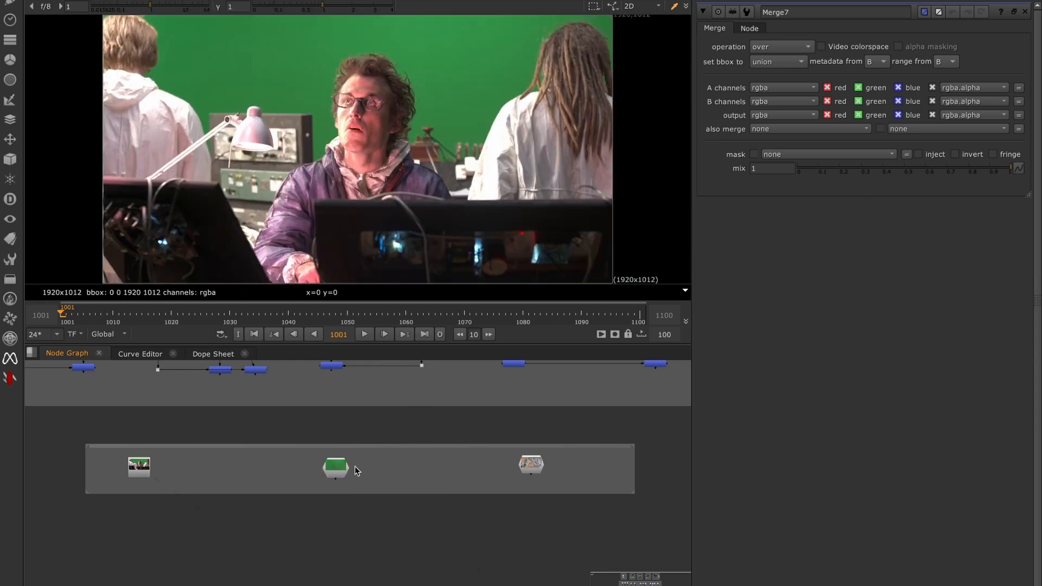
pyautogui.moveTo(484, 522); pyautogui.dragTo(570, 453)
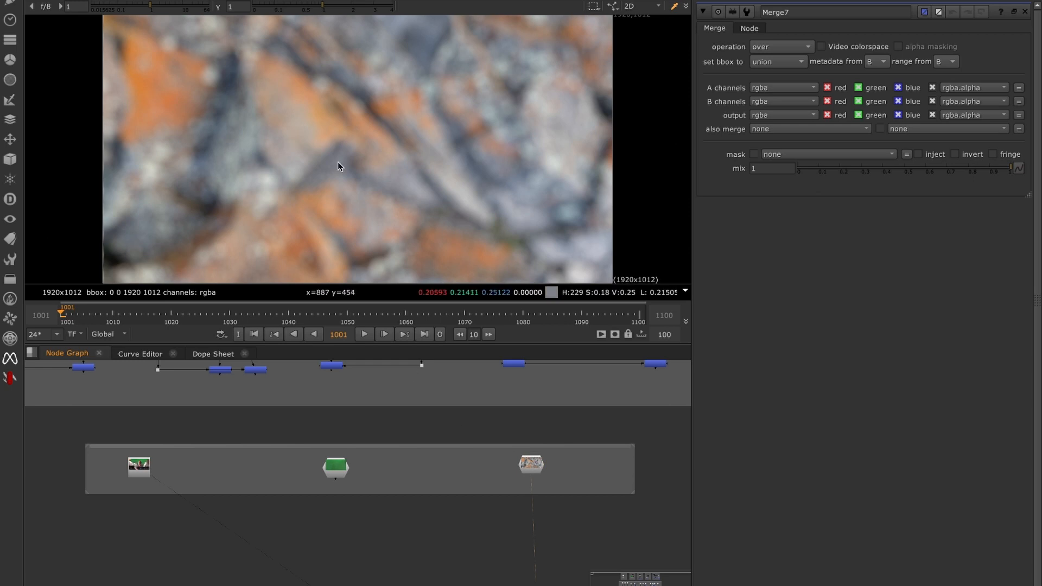
# - Copy the COLOR DIFFERENCE dot, the green, red and blue nodes, and the average and from merges below the green-screen plate
pyautogui.keyDown('alt'); pyautogui.moveTo(362, 503); pyautogui.dragTo(342, 505, button='middle'); pyautogui.keyUp('alt')
pyautogui.moveTo(475, 378); pyautogui.dragTo(451, 431, button='middle')
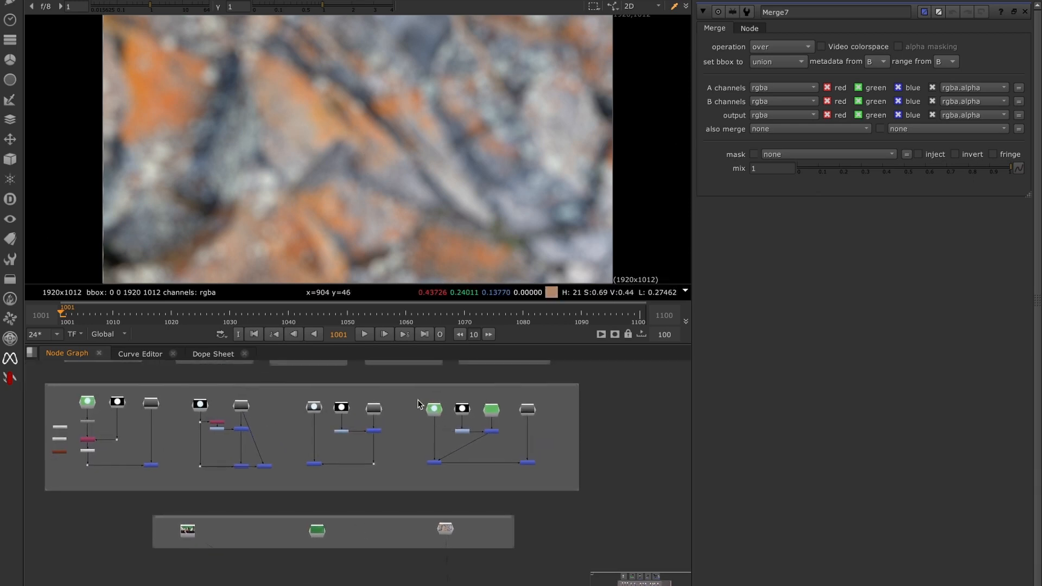
pyautogui.moveTo(418, 404); pyautogui.dragTo(563, 486)
pyautogui.scroll(8, 596, 509)
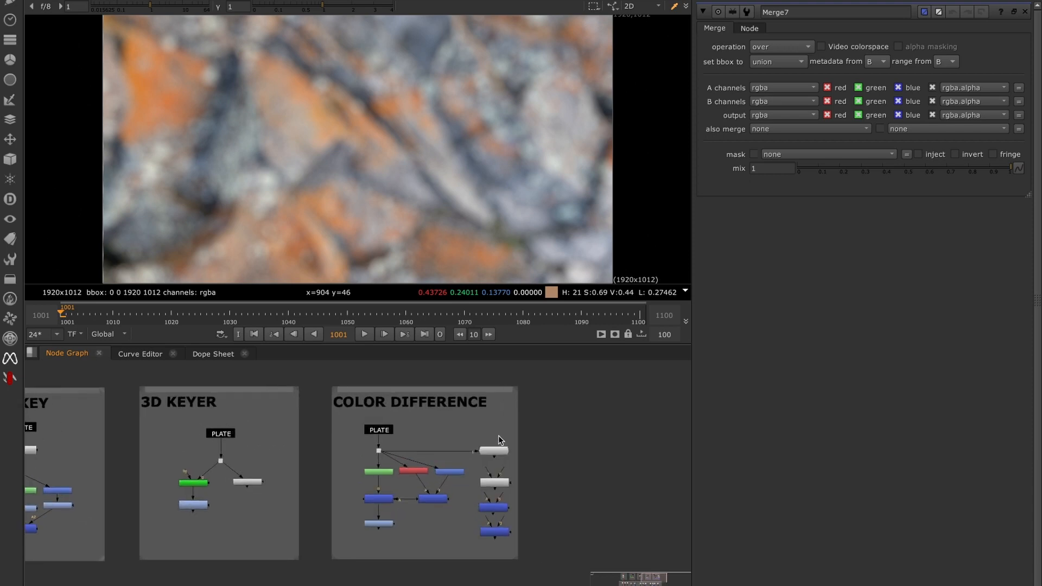
pyautogui.moveTo(350, 435); pyautogui.dragTo(473, 516)
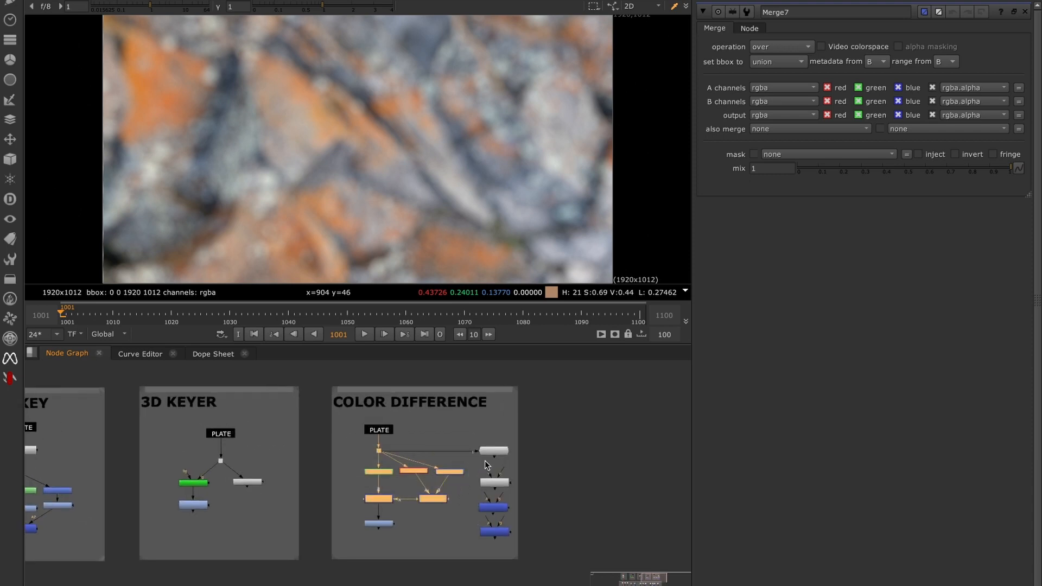
pyautogui.scroll(-5, 484, 461)
pyautogui.moveTo(456, 491); pyautogui.dragTo(491, 437, button='middle')
pyautogui.moveTo(380, 513); pyautogui.dragTo(403, 438, button='middle')
pyautogui.scroll(3, 327, 533)
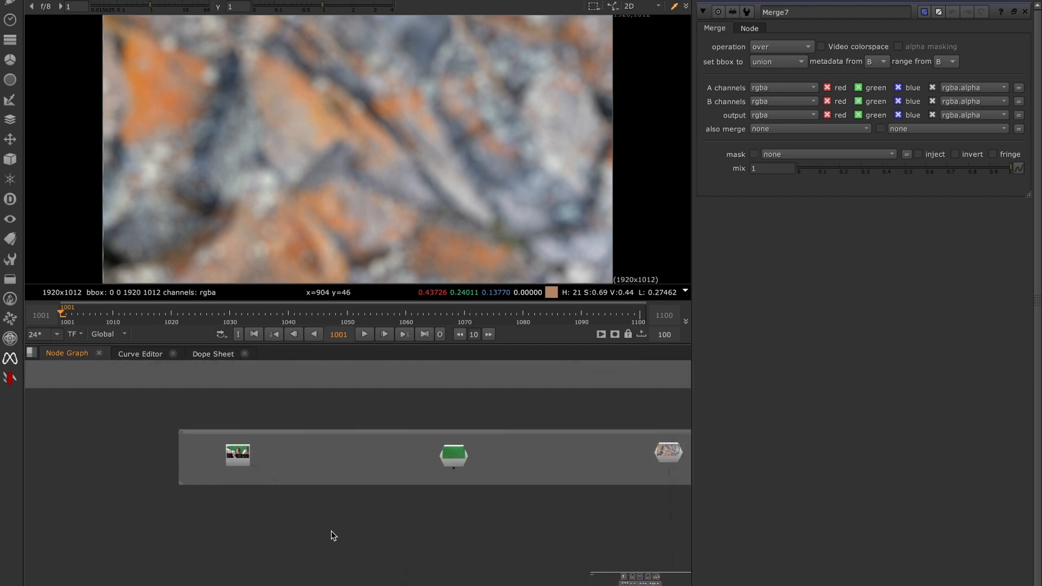
pyautogui.scroll(1, 331, 531)
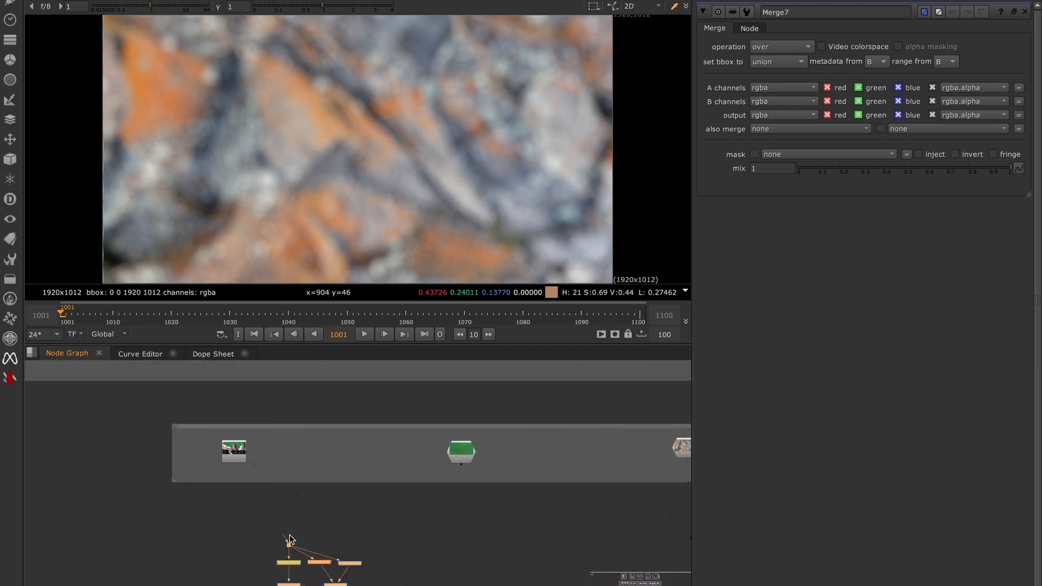
# - Connect the pasted color difference network to the green-screen plate through an extra dot, and align the nodes beneath it
pyautogui.keyDown('ctrl'); pyautogui.click(263, 503); pyautogui.keyUp('ctrl')
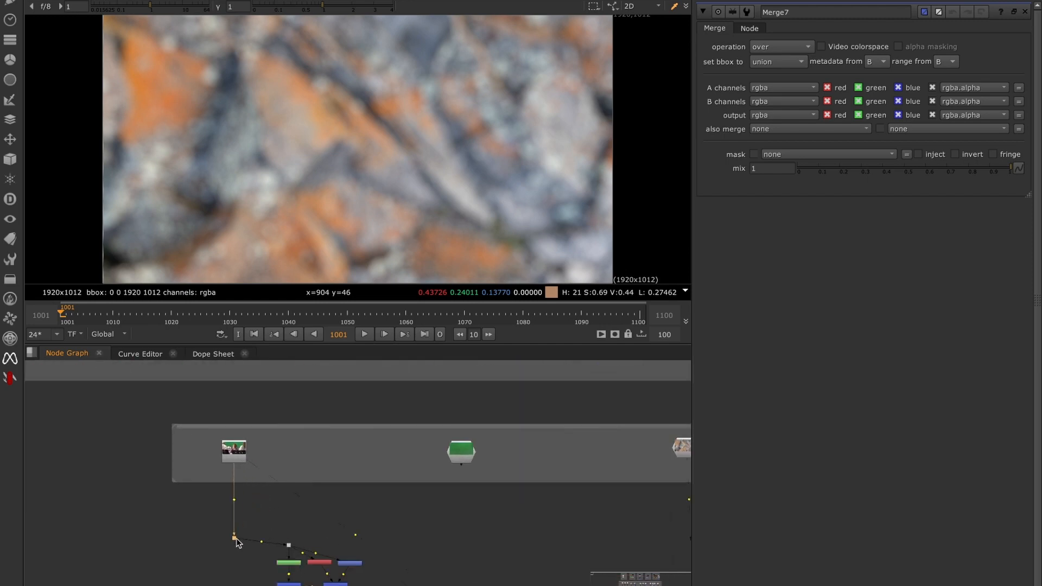
pyautogui.moveTo(393, 521)
pyautogui.mouseDown()
pyautogui.moveTo(279, 585)
pyautogui.moveTo(404, 522)
pyautogui.mouseUp()
pyautogui.keyDown('ctrl'); pyautogui.moveTo(295, 562); pyautogui.dragTo(294, 563); pyautogui.keyUp('ctrl')
pyautogui.moveTo(265, 519); pyautogui.dragTo(411, 585)
pyautogui.moveTo(341, 576); pyautogui.dragTo(339, 569)
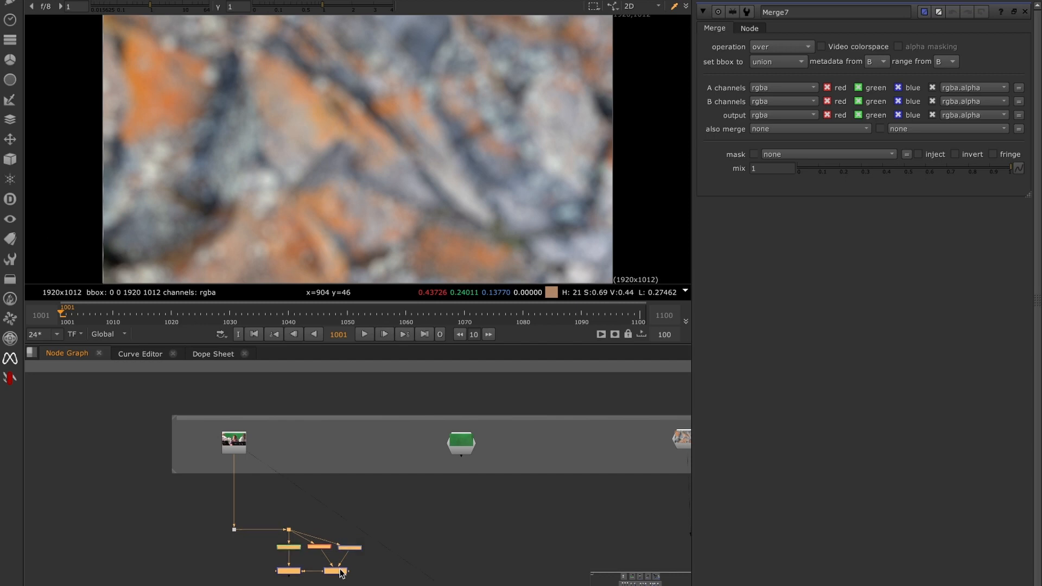
# - View the plate's color difference result from the Merge11 (from) node
pyautogui.click(342, 583)
pyautogui.moveTo(270, 585); pyautogui.dragTo(308, 565)
pyautogui.press('1')
pyautogui.click(306, 566)
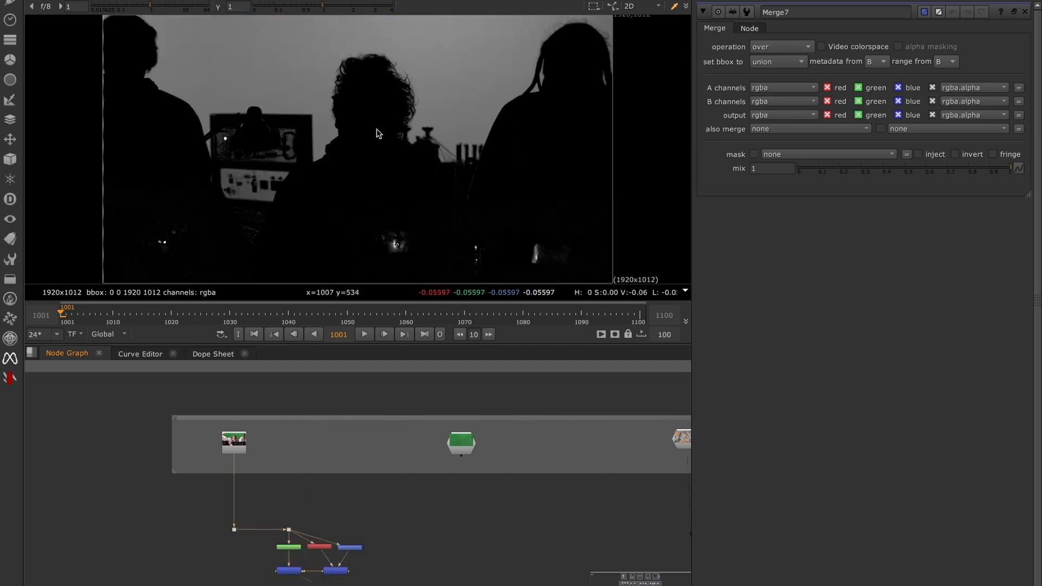
# - Duplicate the plate's color difference network and connect the copy to the clean plate, aligned beneath it
pyautogui.moveTo(342, 530); pyautogui.dragTo(370, 478, button='middle')
pyautogui.moveTo(387, 476); pyautogui.dragTo(202, 569)
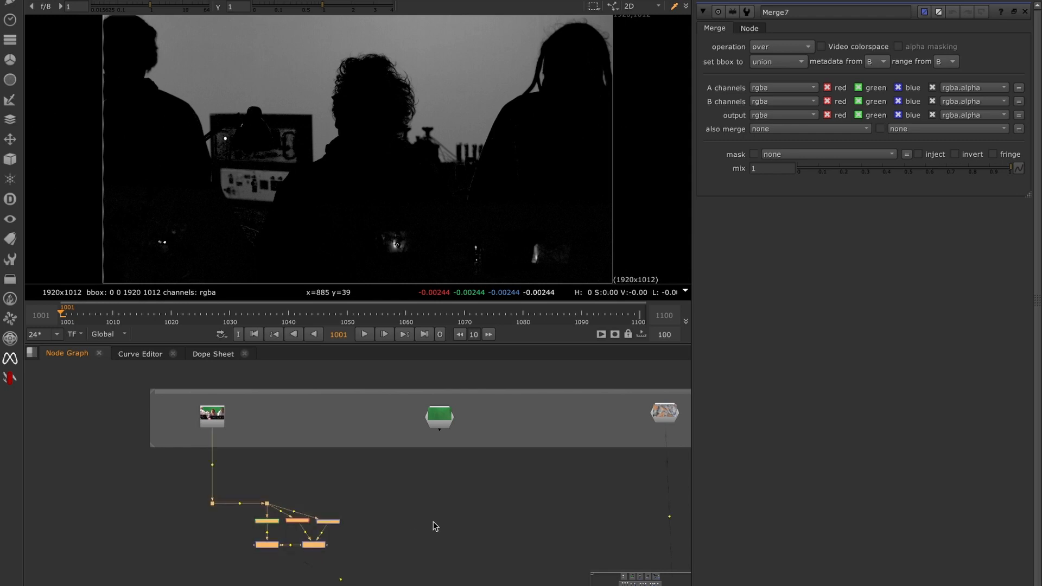
pyautogui.hotkey('ctrl', 'c')
pyautogui.hotkey('ctrl', 'v')
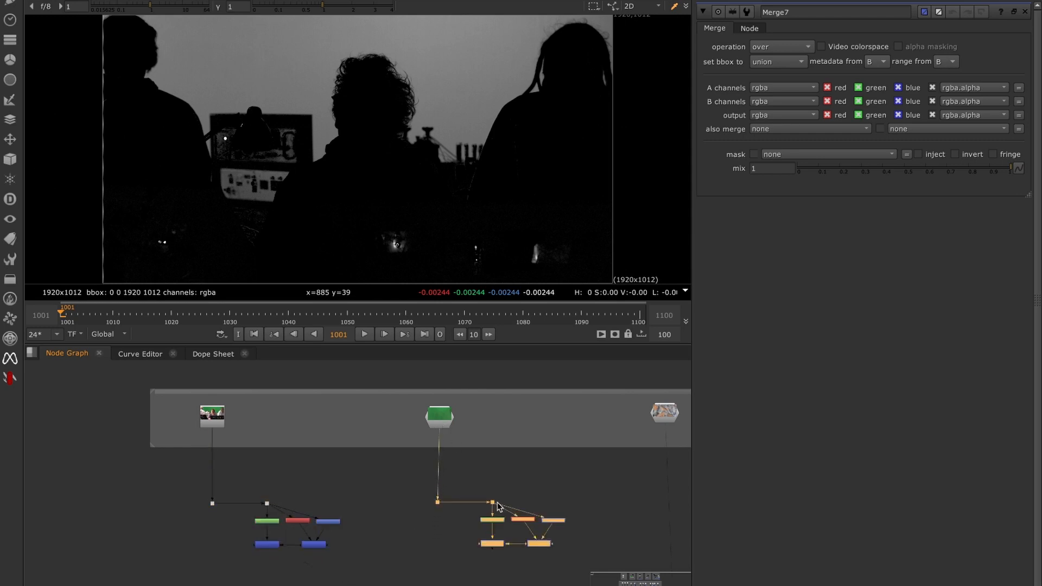
pyautogui.moveTo(498, 507); pyautogui.dragTo(500, 498)
# - Compare the color difference results of the plate and the clean plate
pyautogui.moveTo(466, 567); pyautogui.dragTo(523, 530)
pyautogui.press('1')
pyautogui.moveTo(291, 537); pyautogui.dragTo(252, 569)
pyautogui.press('1')
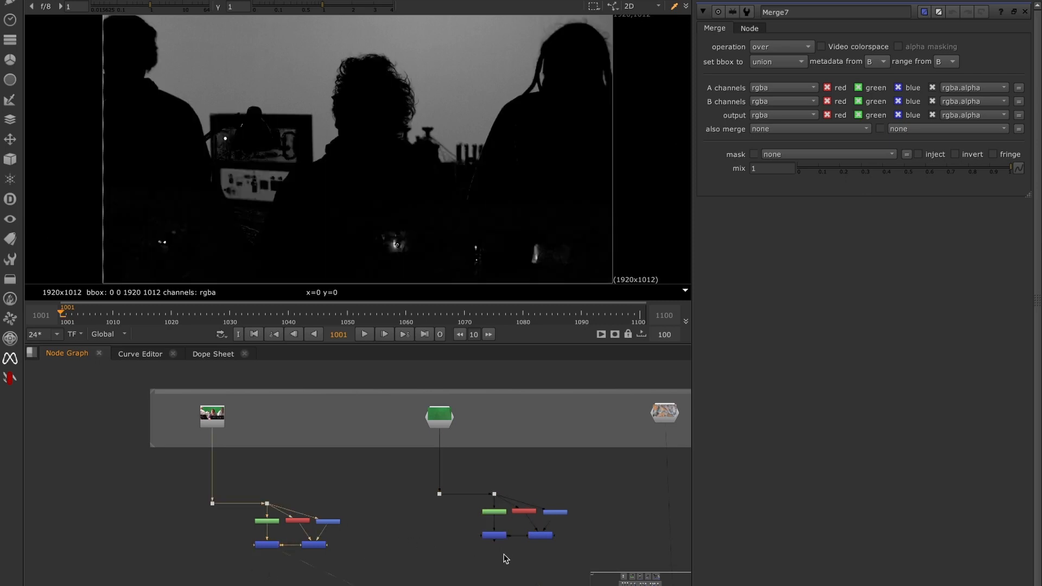
pyautogui.press('1')
pyautogui.press('2')
pyautogui.press('1')
pyautogui.press('2')
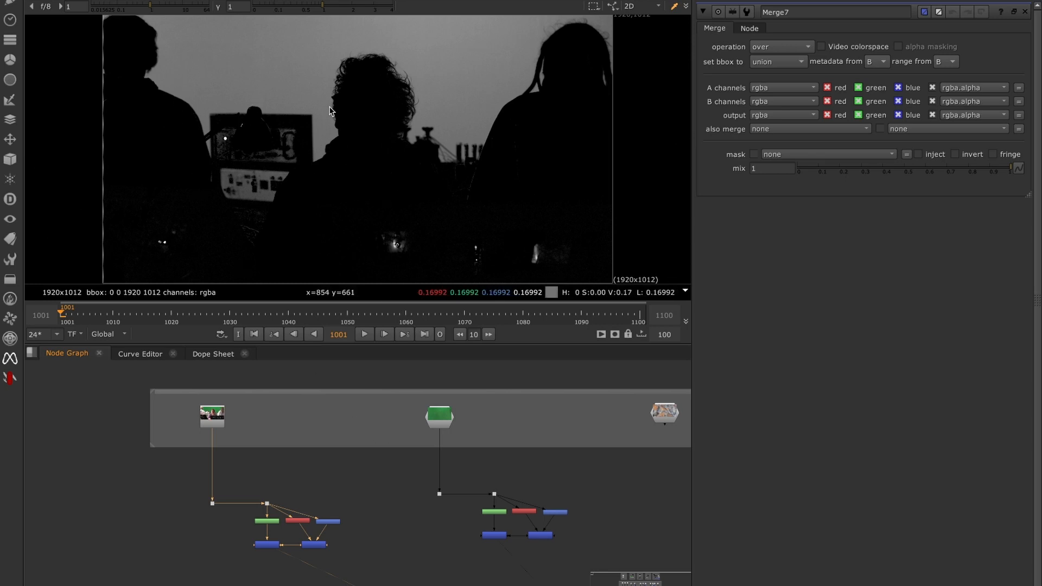
pyautogui.moveTo(285, 530); pyautogui.dragTo(237, 571)
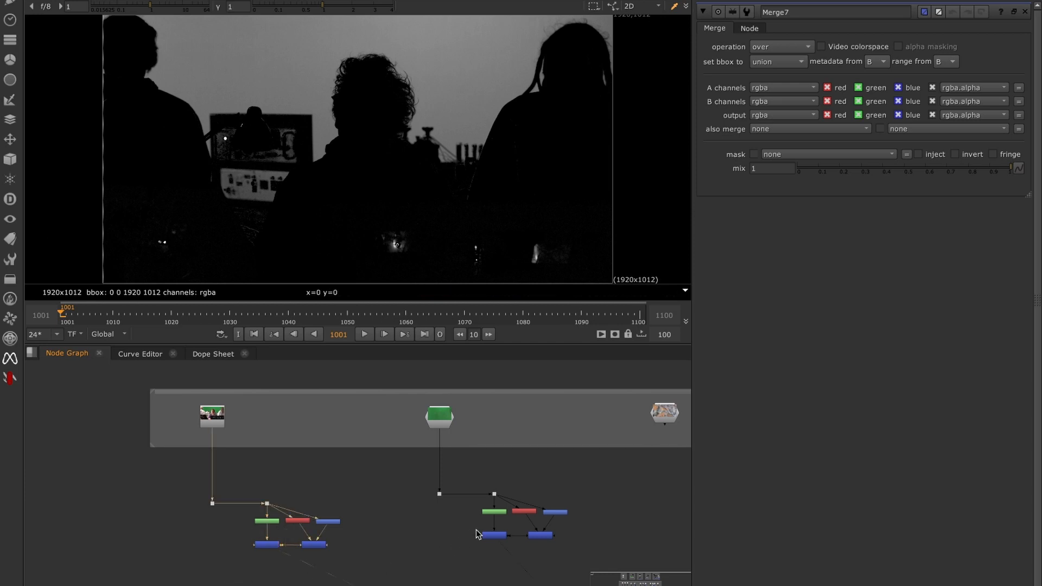
pyautogui.press('2')
# - Add a divide merge with the plate's color difference as A and the clean plate's as B, routed through a dot
pyautogui.moveTo(411, 558); pyautogui.dragTo(402, 527, button='middle')
pyautogui.click(294, 551)
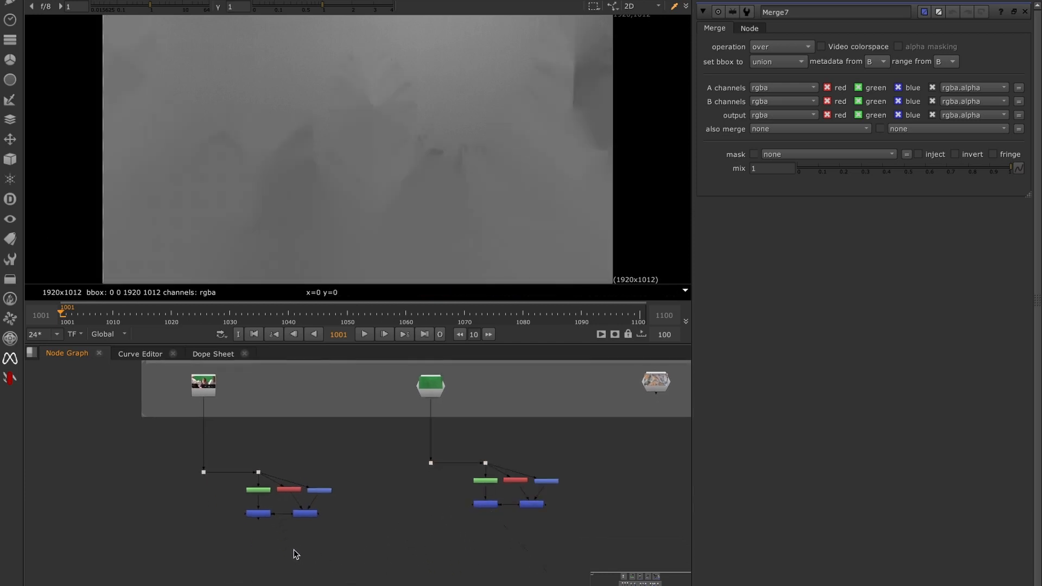
pyautogui.press('m')
pyautogui.press('`')
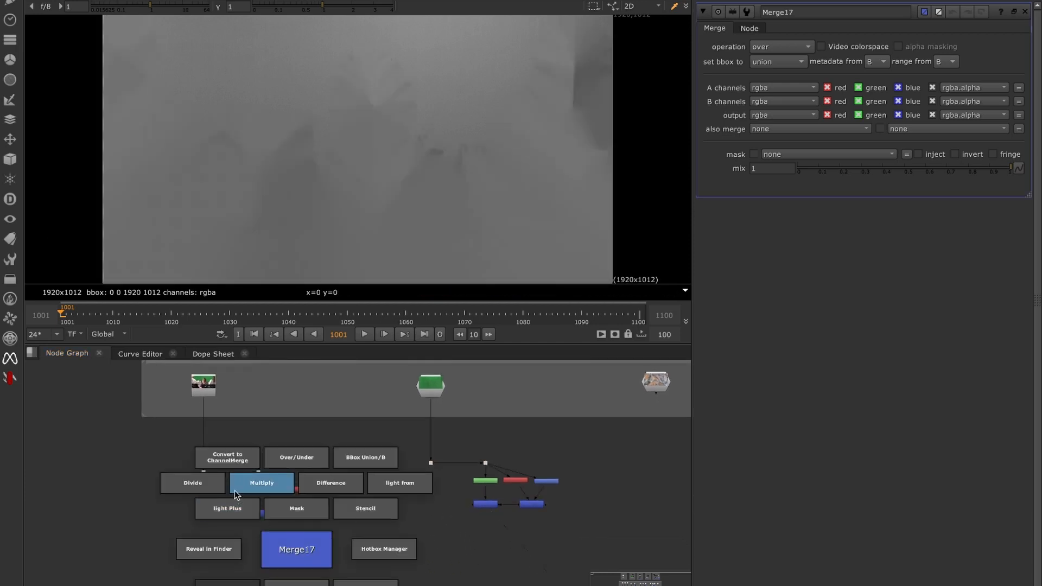
pyautogui.click(212, 488)
pyautogui.scroll(3, 287, 553)
pyautogui.moveTo(291, 538); pyautogui.dragTo(241, 495)
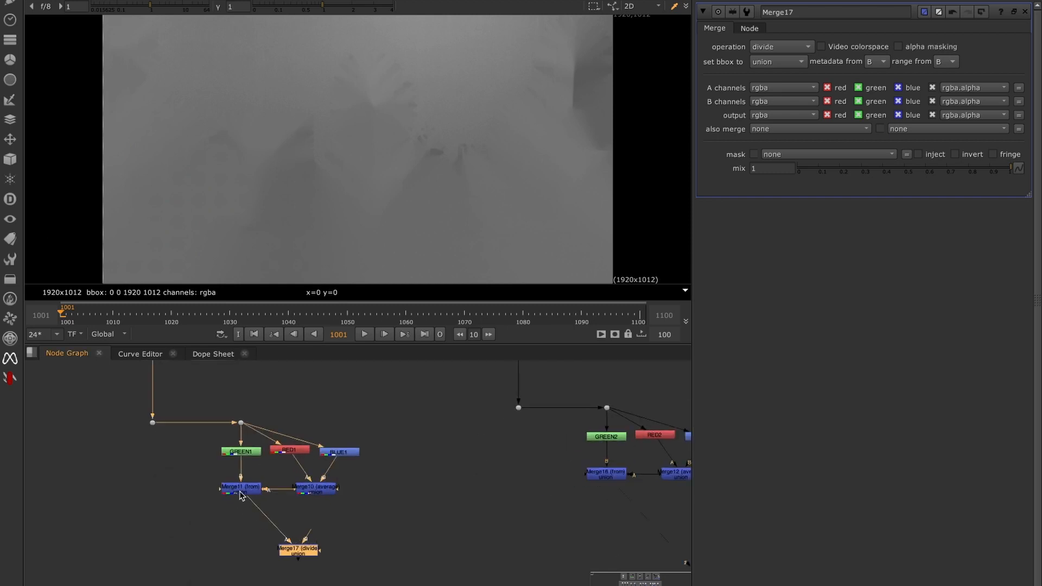
pyautogui.moveTo(311, 536); pyautogui.dragTo(291, 544)
pyautogui.keyDown('ctrl'); pyautogui.moveTo(423, 511); pyautogui.dragTo(606, 551); pyautogui.keyUp('ctrl')
# - View the Merge17 (divide) matte, and compare the plate and clean plate color differences that feed it
pyautogui.moveTo(304, 532); pyautogui.dragTo(209, 572)
pyautogui.press('1')
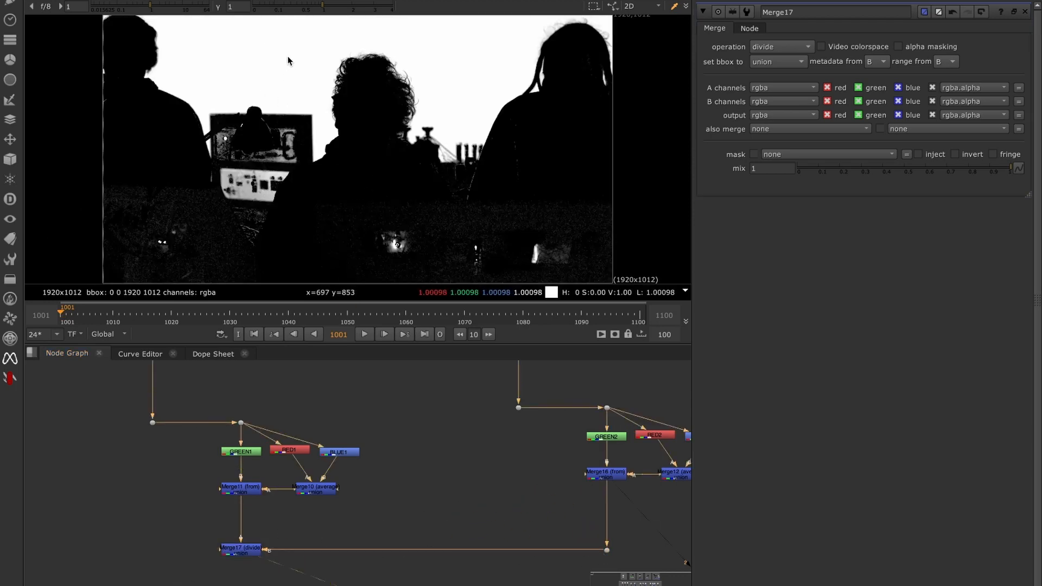
pyautogui.moveTo(265, 396); pyautogui.dragTo(207, 436)
pyautogui.click(231, 483)
pyautogui.press('1')
pyautogui.click(612, 475)
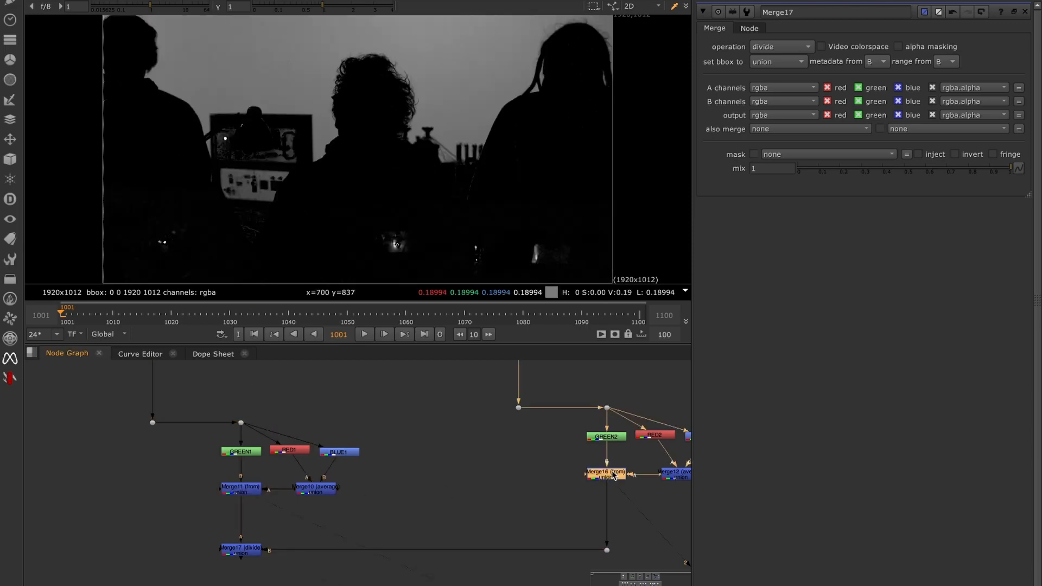
pyautogui.press('1')
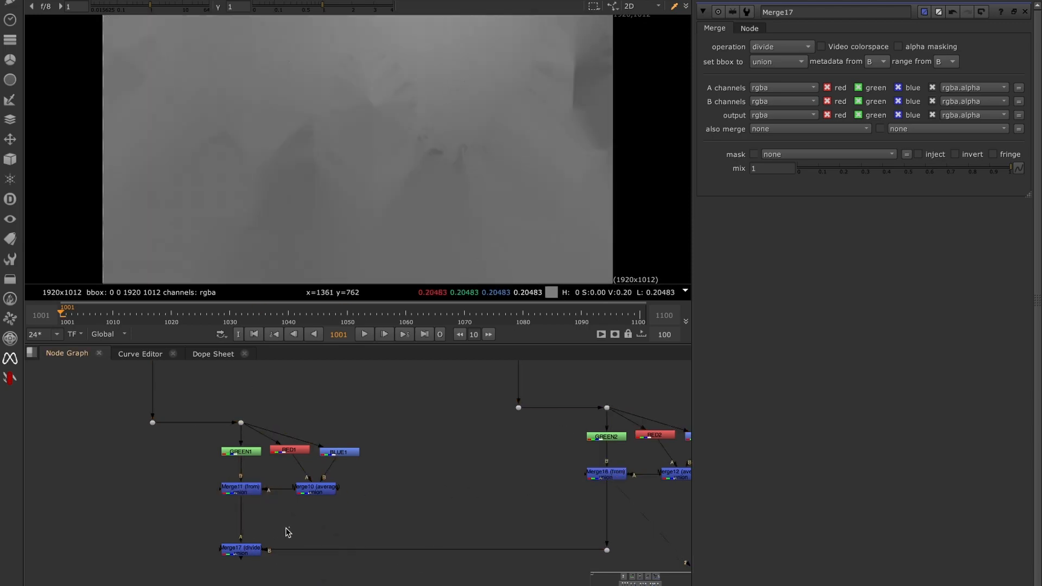
# - Sample the Merge17 (divide) matte's values in the backing, the central person and the dark foreground
pyautogui.click(241, 548)
pyautogui.press('1')
pyautogui.keyDown('ctrl'); pyautogui.keyDown('shift'); pyautogui.moveTo(452, 51); pyautogui.dragTo(471, 70); pyautogui.keyUp('shift'); pyautogui.keyUp('ctrl')
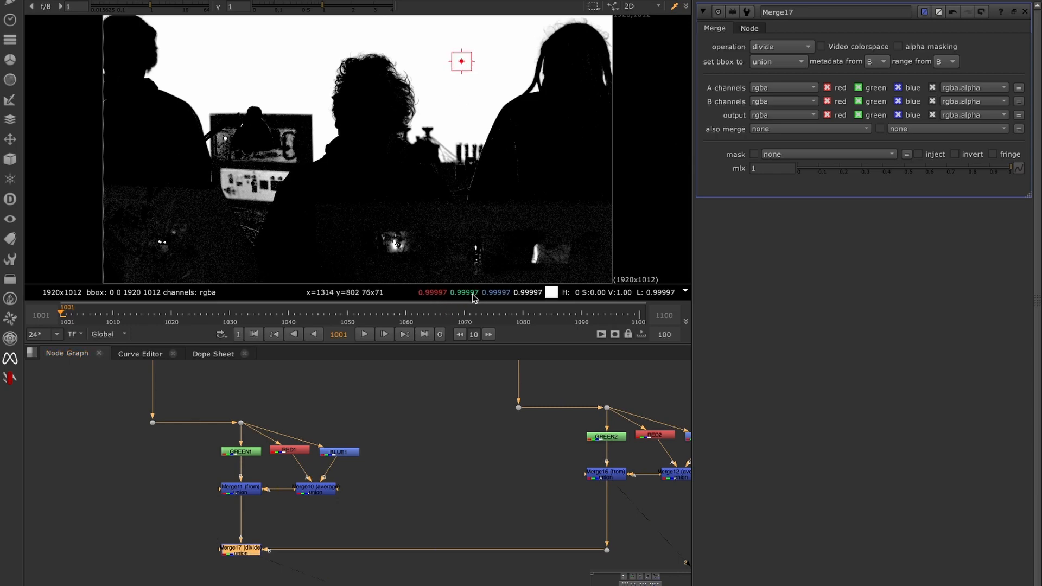
pyautogui.keyDown('ctrl'); pyautogui.keyDown('shift'); pyautogui.moveTo(353, 129); pyautogui.dragTo(380, 166); pyautogui.keyUp('shift'); pyautogui.keyUp('ctrl')
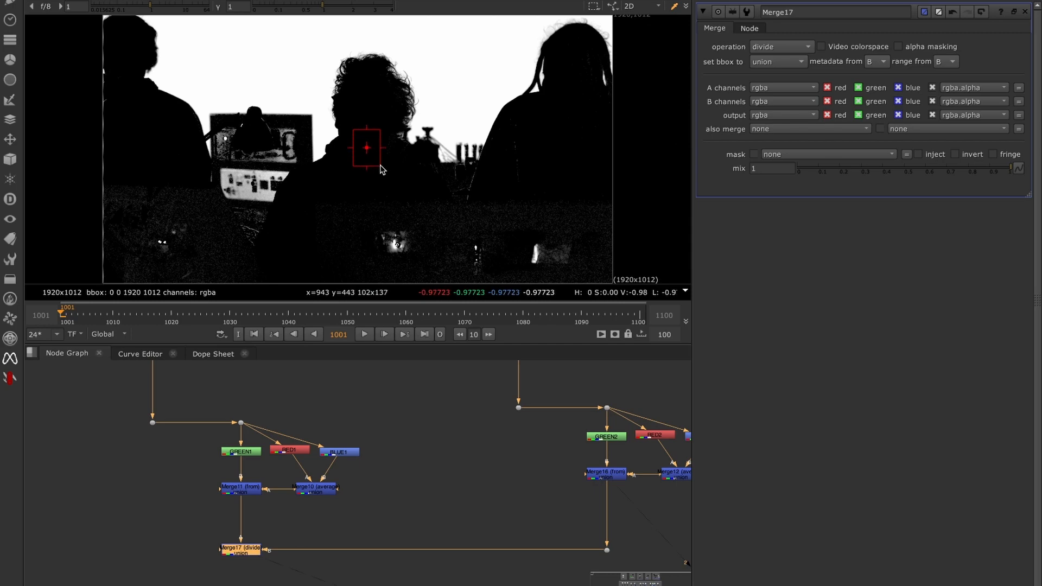
pyautogui.keyDown('ctrl'); pyautogui.keyDown('shift'); pyautogui.moveTo(337, 200); pyautogui.dragTo(361, 219); pyautogui.keyUp('shift'); pyautogui.keyUp('ctrl')
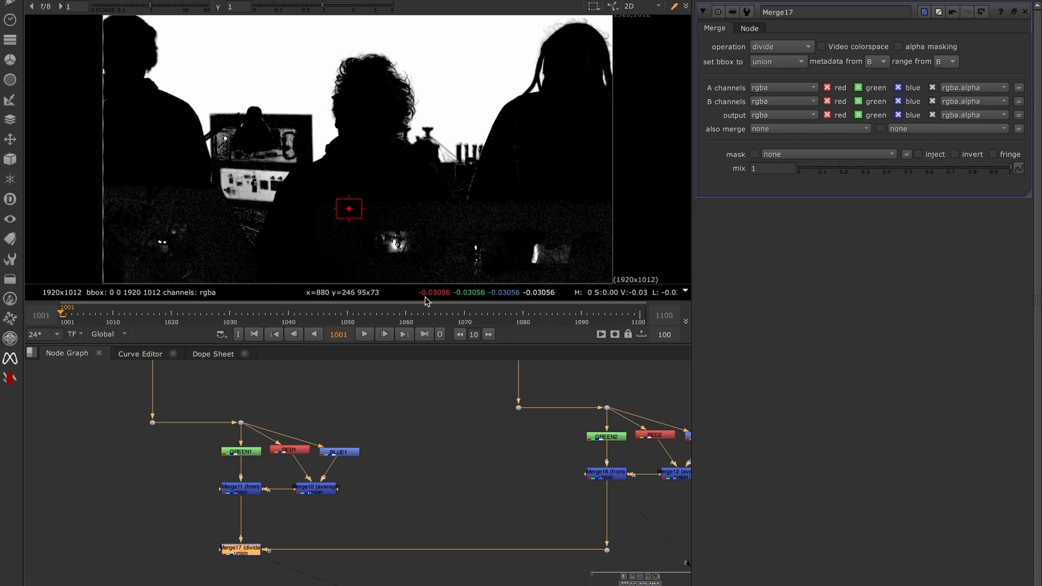
# - Add a Clamp node after the divide merge, and clear the sampled viewer region
pyautogui.press('Tab')
pyautogui.write('cla')
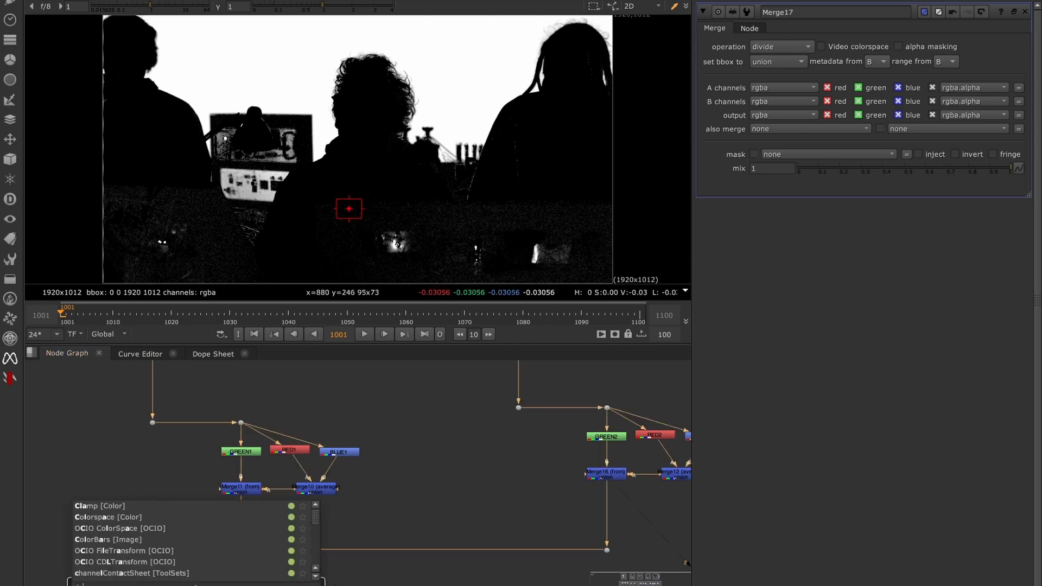
pyautogui.press('Return')
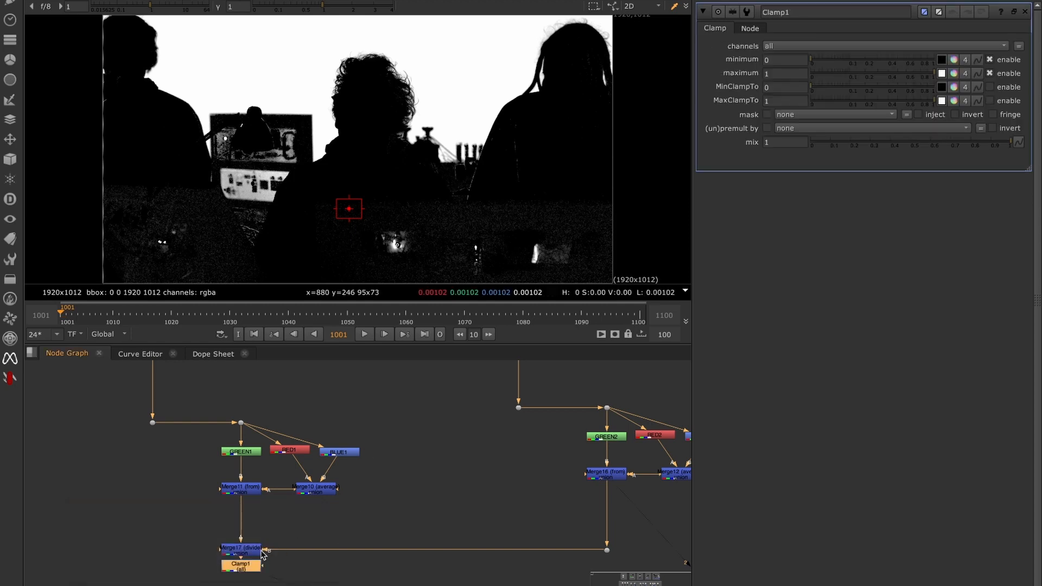
pyautogui.keyDown('ctrl'); pyautogui.rightClick(445, 168); pyautogui.keyUp('ctrl')
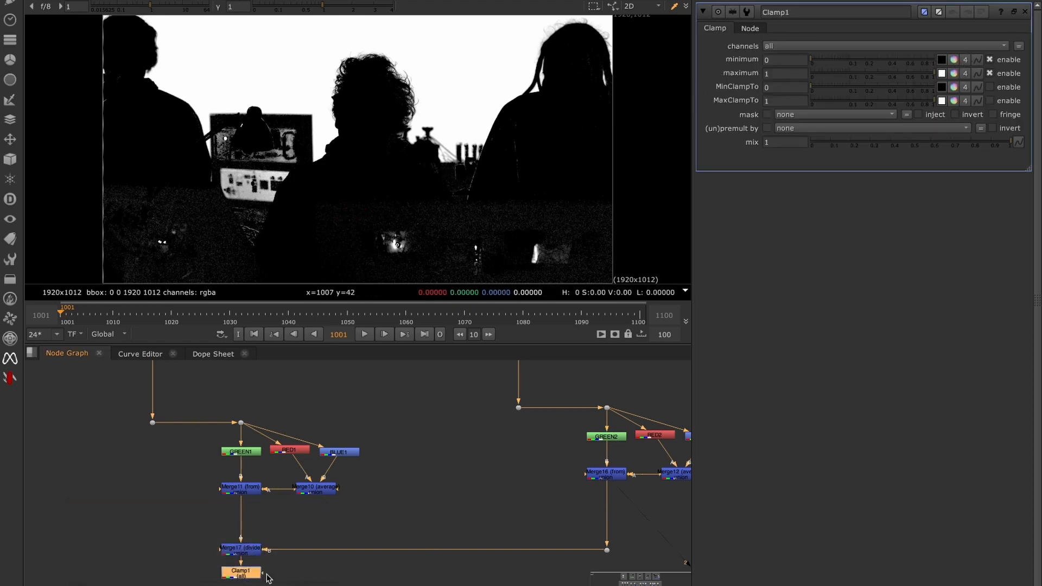
# - Return to the green from-merge example and view its clean plate multiplied by the inverted matte
pyautogui.scroll(-10, 392, 460)
pyautogui.moveTo(412, 489); pyautogui.dragTo(308, 532, button='middle')
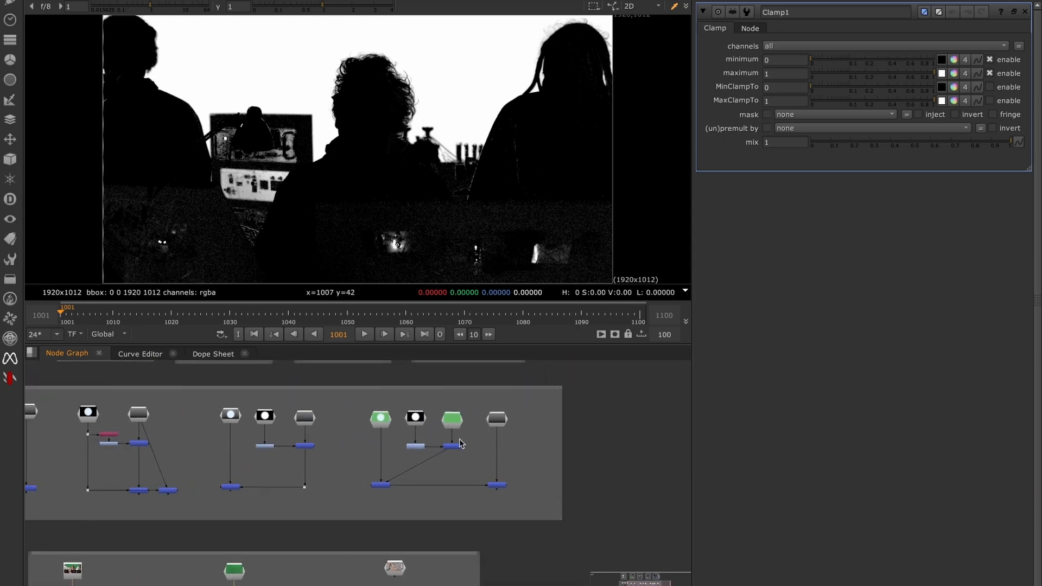
pyautogui.moveTo(477, 395); pyautogui.dragTo(561, 395)
pyautogui.click(414, 461)
pyautogui.scroll(3, 415, 427)
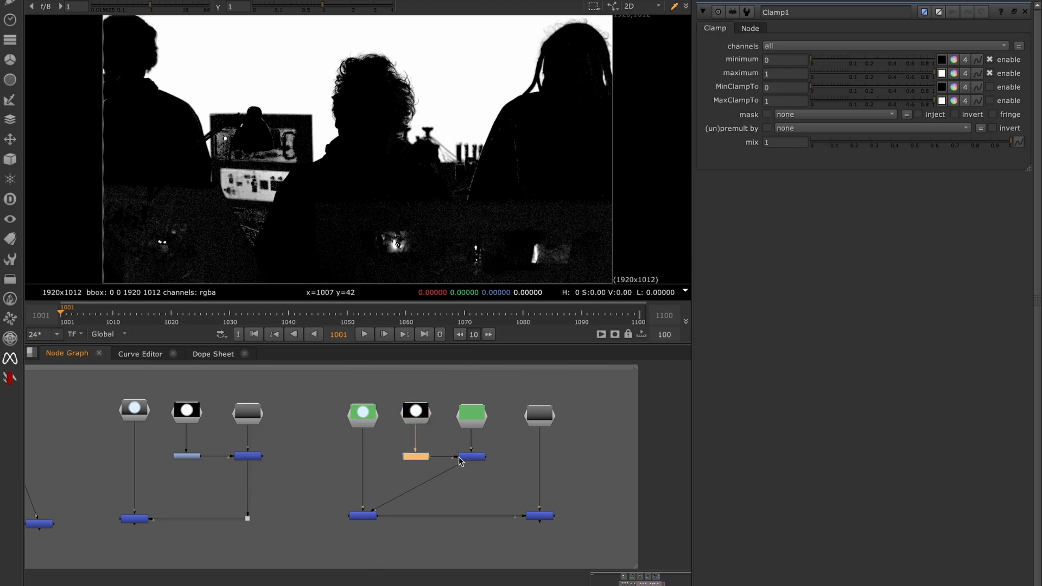
pyautogui.moveTo(496, 443); pyautogui.dragTo(442, 491)
pyautogui.press('1')
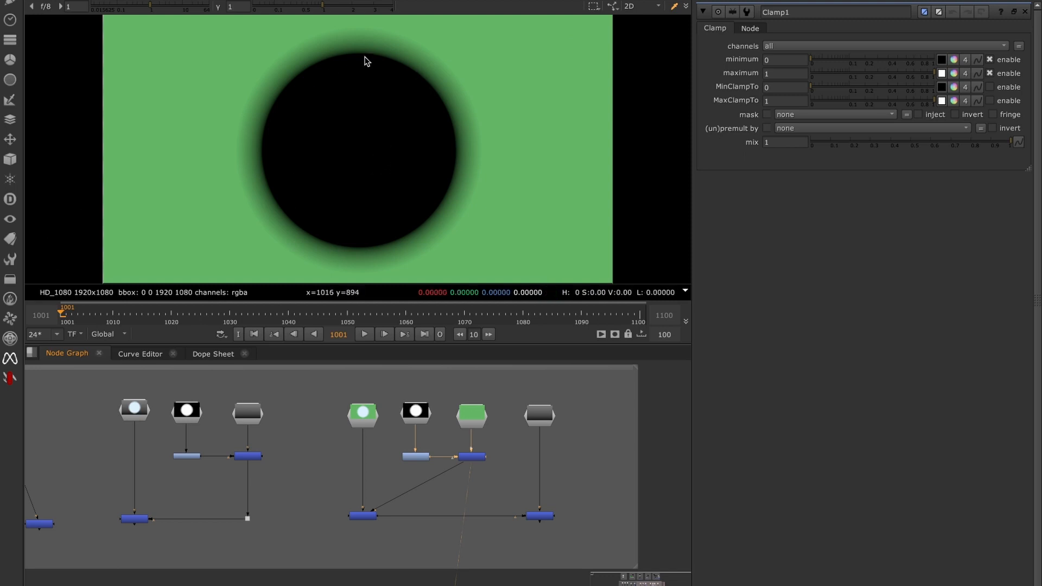
# - Return to the real-plate node network and view the Clamp1 matte
pyautogui.scroll(-2, 330, 455)
pyautogui.moveTo(263, 560); pyautogui.dragTo(319, 481, button='middle')
pyautogui.moveTo(254, 582); pyautogui.dragTo(335, 435, button='middle')
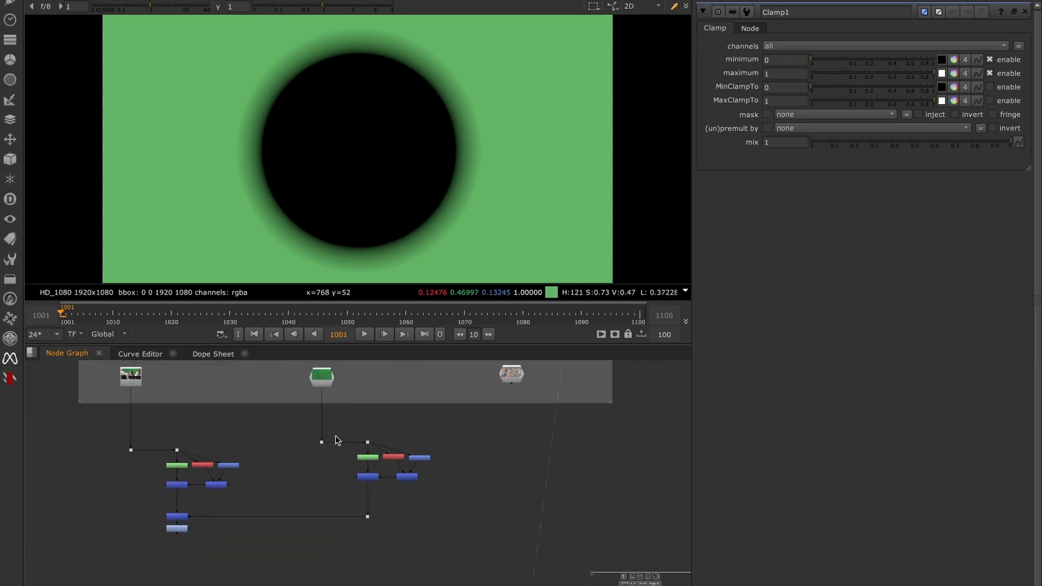
pyautogui.click(177, 528)
pyautogui.press('1')
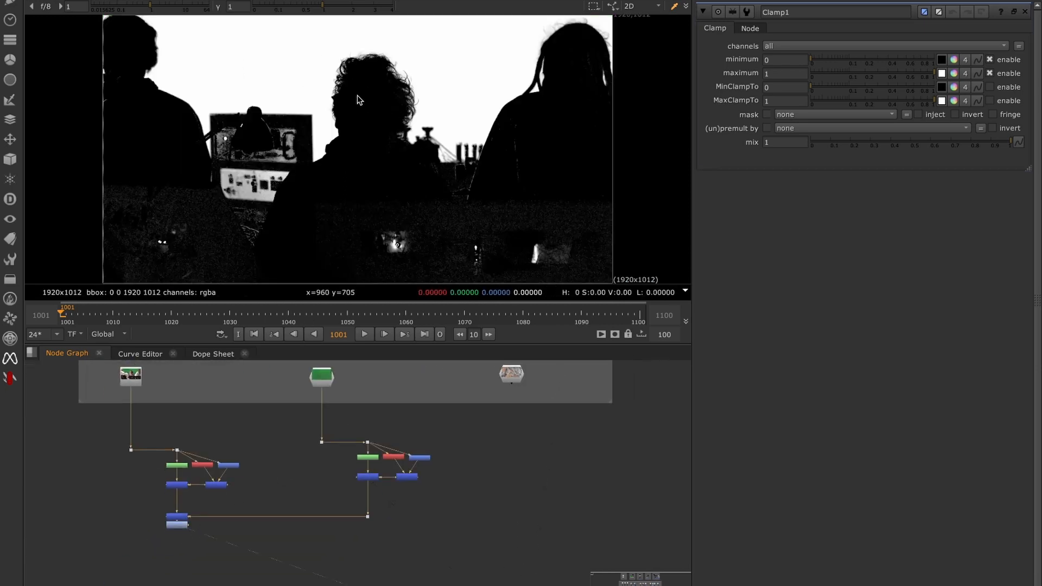
# - Add a Merge node below Clamp1 with the matte as A and the clean plate as B through a tidy dot, set to multiply
pyautogui.click(213, 564)
pyautogui.press('m')
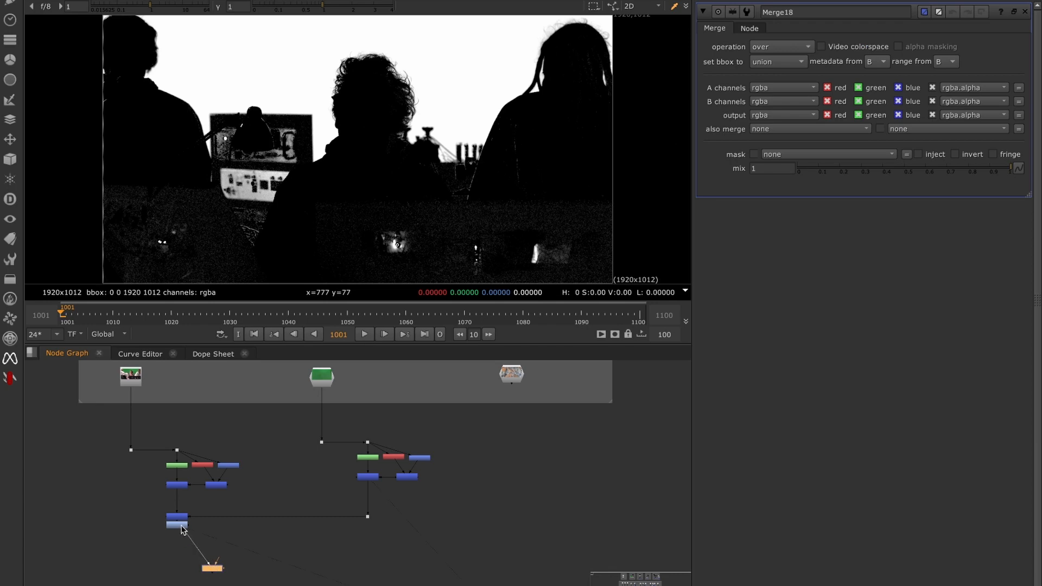
pyautogui.moveTo(181, 527); pyautogui.dragTo(181, 527)
pyautogui.moveTo(315, 445); pyautogui.dragTo(321, 442)
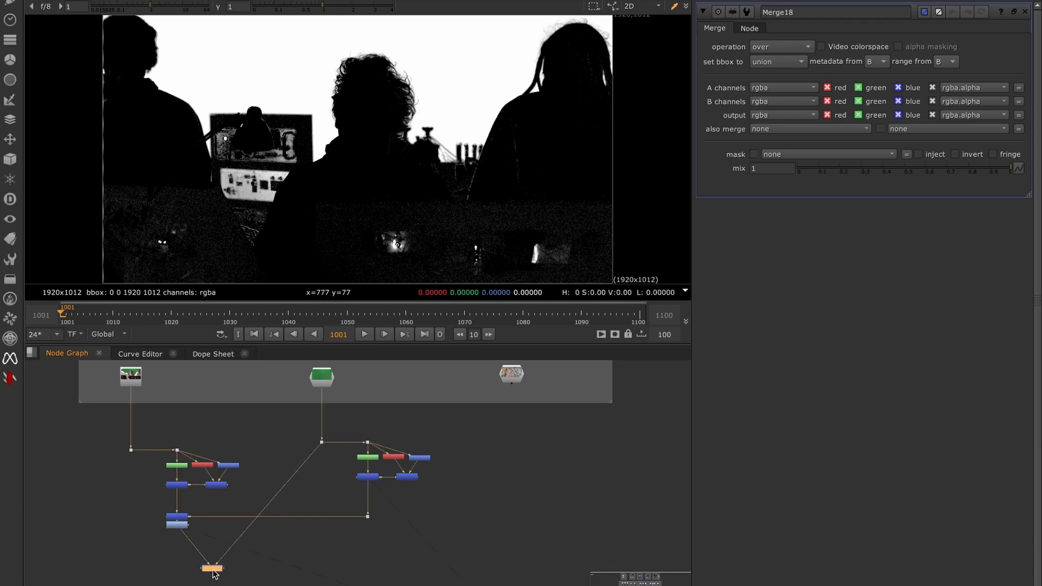
pyautogui.moveTo(213, 569); pyautogui.dragTo(179, 553)
pyautogui.keyDown('ctrl'); pyautogui.moveTo(251, 496); pyautogui.dragTo(320, 552); pyautogui.keyUp('ctrl')
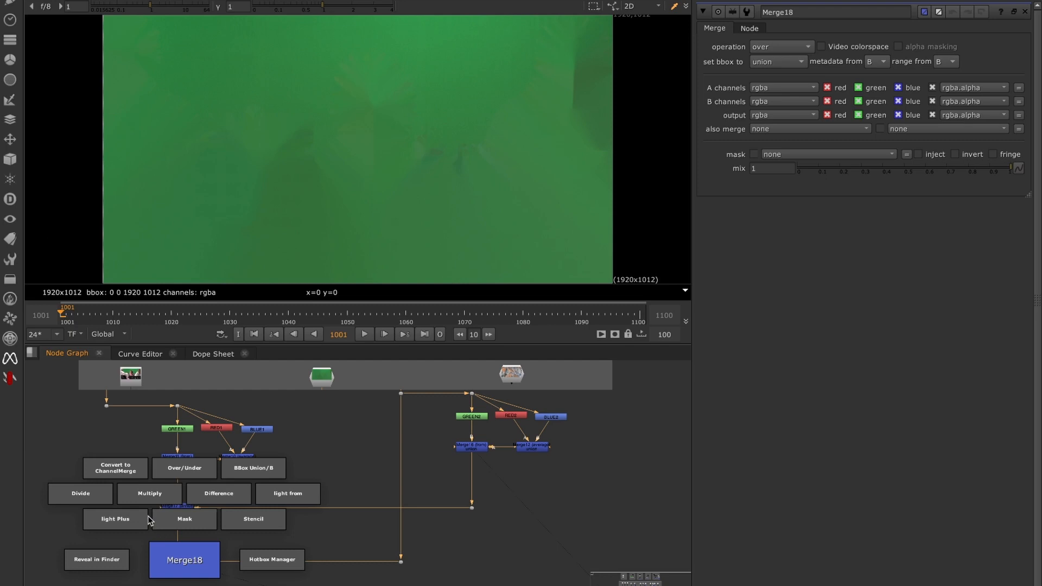
pyautogui.click(150, 493)
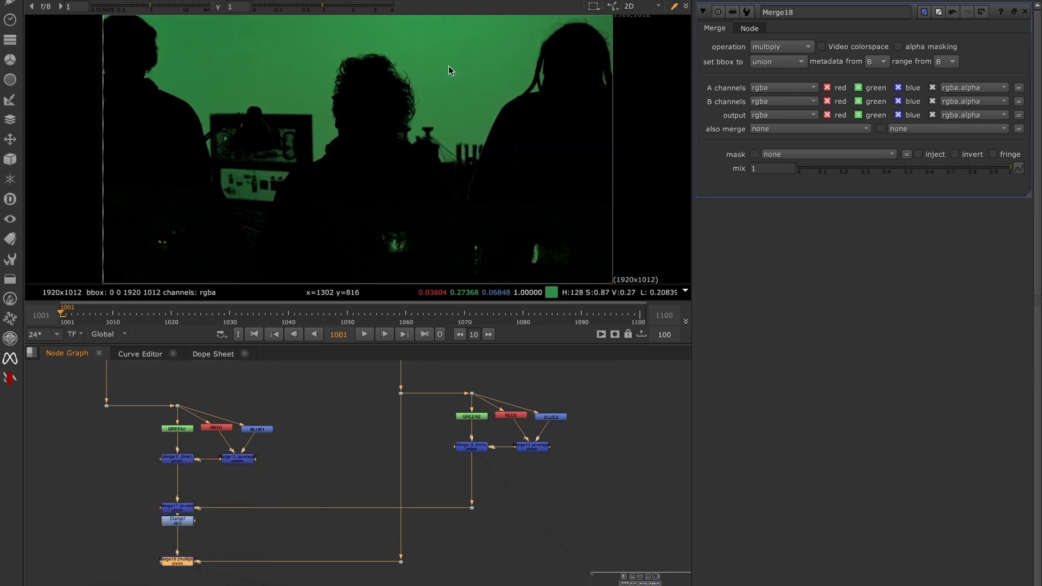
# - View the original green-screen plate, and compare it with the inputs and from-merge result of the green circle example
pyautogui.moveTo(127, 380); pyautogui.dragTo(69, 462)
pyautogui.press('1')
pyautogui.scroll(-3, 305, 456)
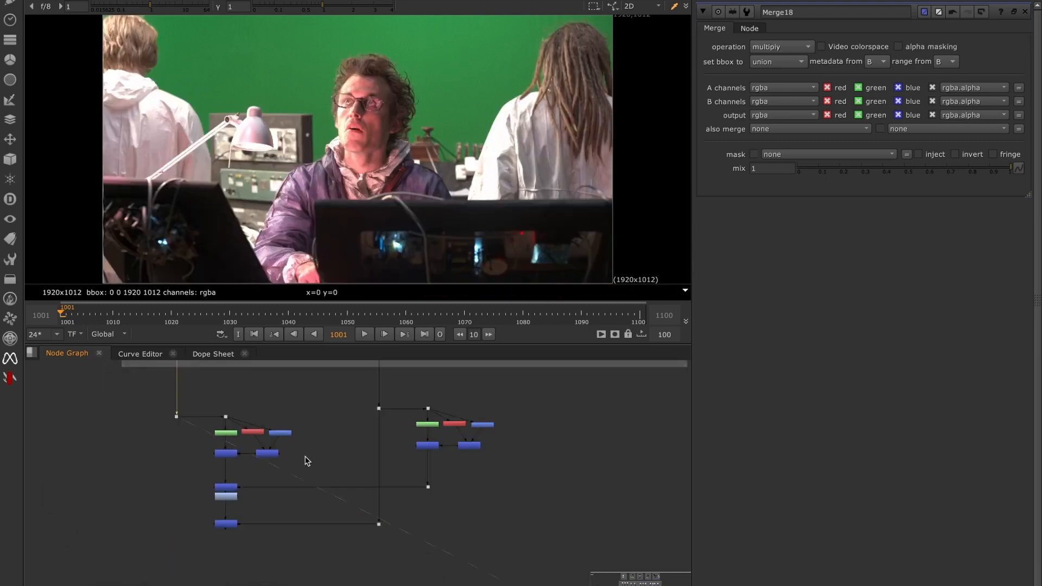
pyautogui.scroll(5, 307, 460)
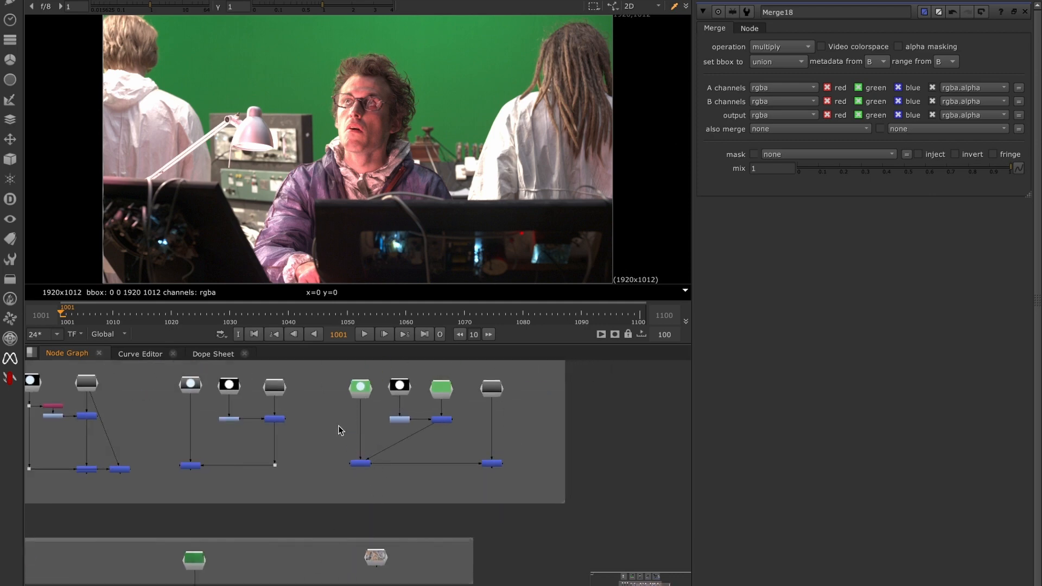
pyautogui.press('1')
pyautogui.press('1')
pyautogui.moveTo(460, 411); pyautogui.dragTo(350, 473)
pyautogui.press('1')
pyautogui.moveTo(325, 508); pyautogui.dragTo(500, 310, button='middle')
pyautogui.moveTo(342, 492); pyautogui.dragTo(353, 464, button='middle')
# - Add another Merge node below the multiply merge, feed the multiplied clean plate into its A input, and set it to from
pyautogui.moveTo(278, 481); pyautogui.dragTo(201, 537)
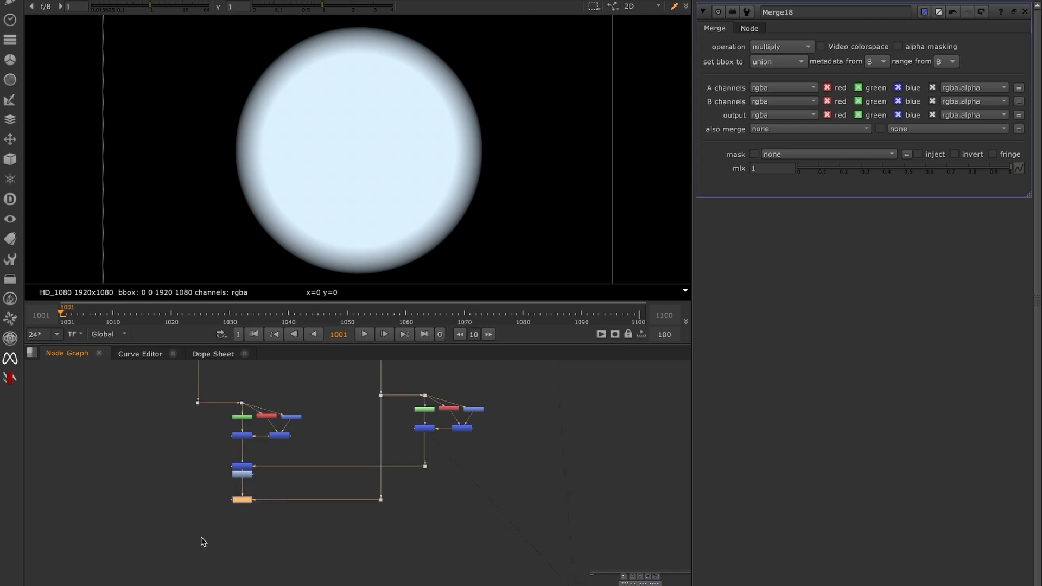
pyautogui.press('1')
pyautogui.click(214, 537)
pyautogui.press('m')
pyautogui.scroll(5, 209, 544)
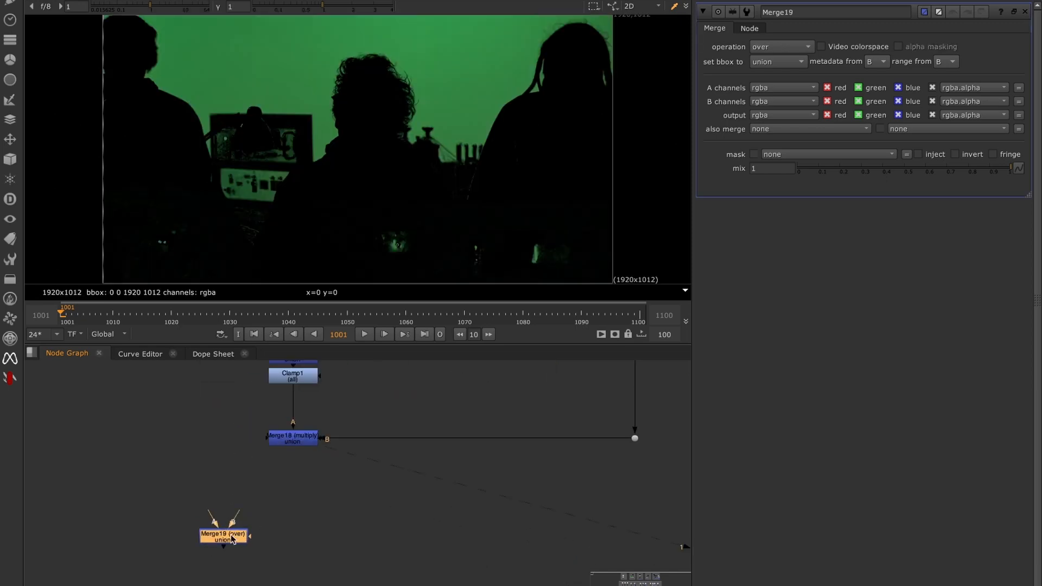
pyautogui.press('`')
pyautogui.moveTo(213, 518); pyautogui.dragTo(293, 439)
pyautogui.scroll(-3, 271, 525)
# - Connect the plate to the from merge's B input, align the node under the plate, and view its colour and alpha
pyautogui.moveTo(246, 519); pyautogui.dragTo(249, 483)
pyautogui.moveTo(251, 469); pyautogui.dragTo(244, 534, button='middle')
pyautogui.moveTo(249, 482); pyautogui.dragTo(211, 379)
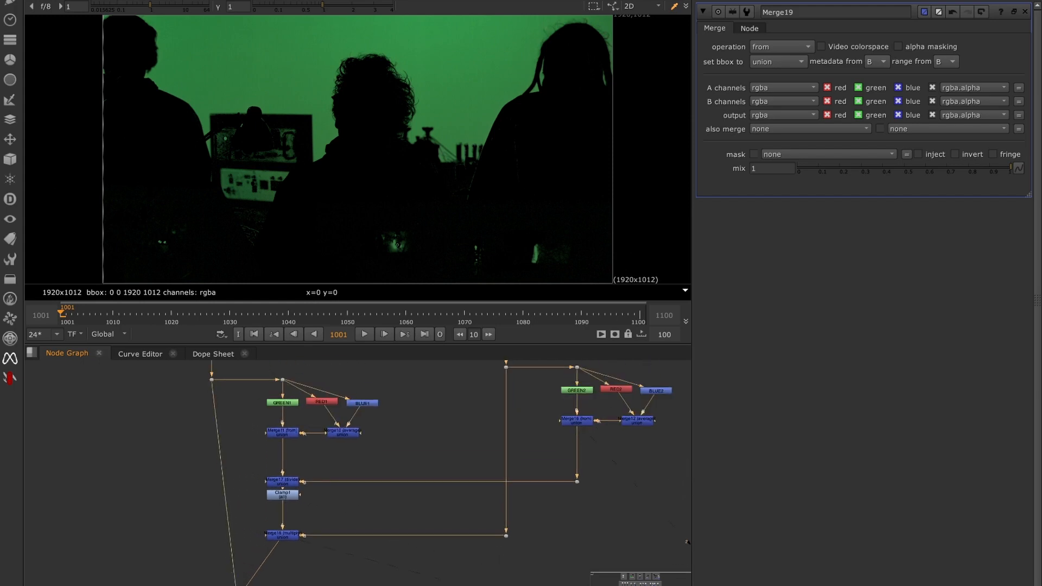
pyautogui.moveTo(234, 585); pyautogui.dragTo(210, 572)
pyautogui.press('1')
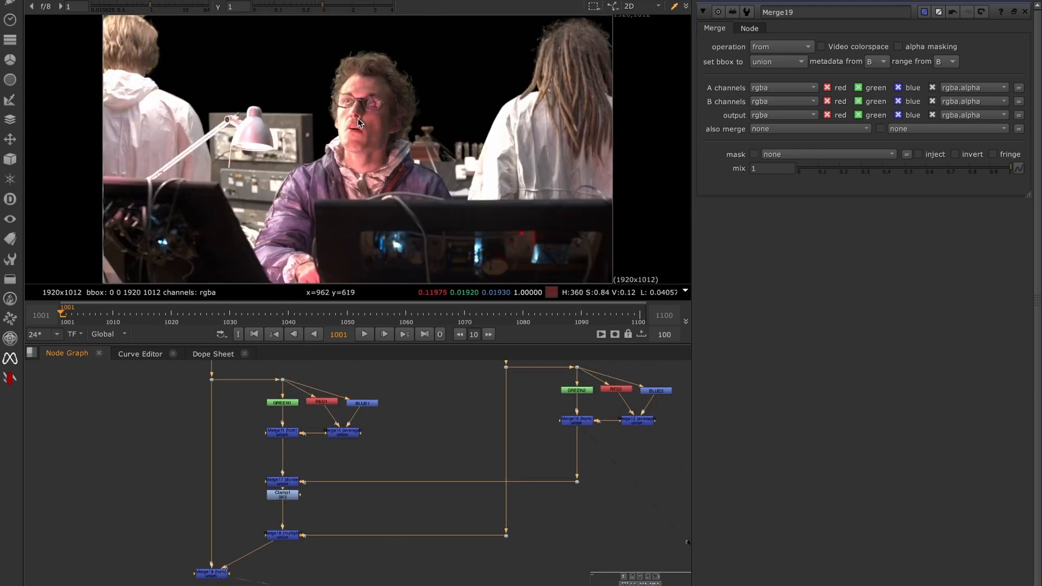
pyautogui.press('a')
pyautogui.press('a')
# - Add an over Merge below the background with the extracted foreground as A and the background image as B, and view the composite
pyautogui.press('m')
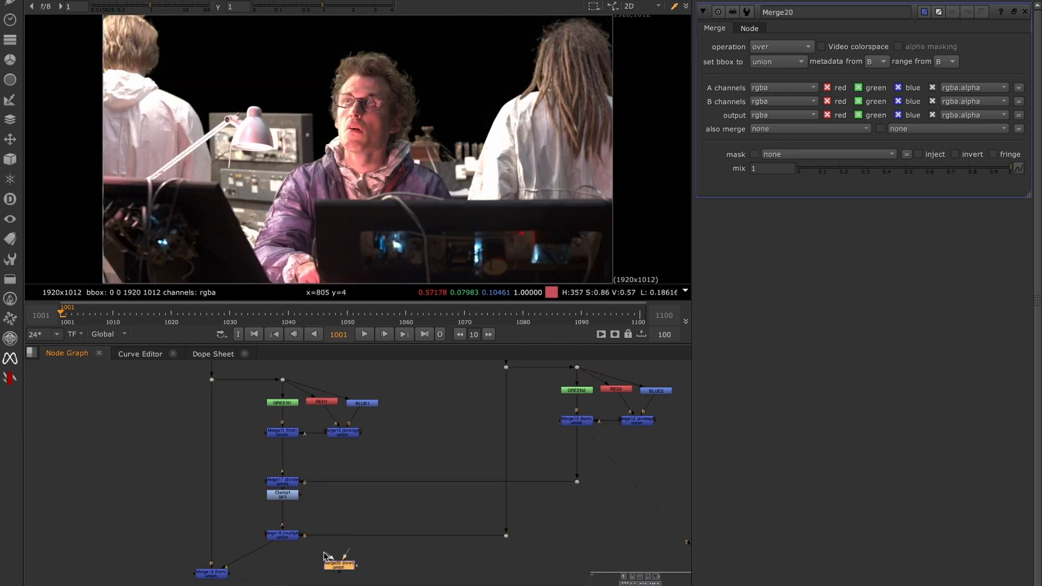
pyautogui.moveTo(326, 556); pyautogui.dragTo(481, 580)
pyautogui.moveTo(481, 581); pyautogui.dragTo(233, 550, button='middle')
pyautogui.moveTo(232, 549); pyautogui.dragTo(504, 477)
pyautogui.moveTo(504, 477); pyautogui.dragTo(512, 450)
pyautogui.scroll(-2, 477, 491)
pyautogui.moveTo(494, 543); pyautogui.dragTo(489, 465, button='middle')
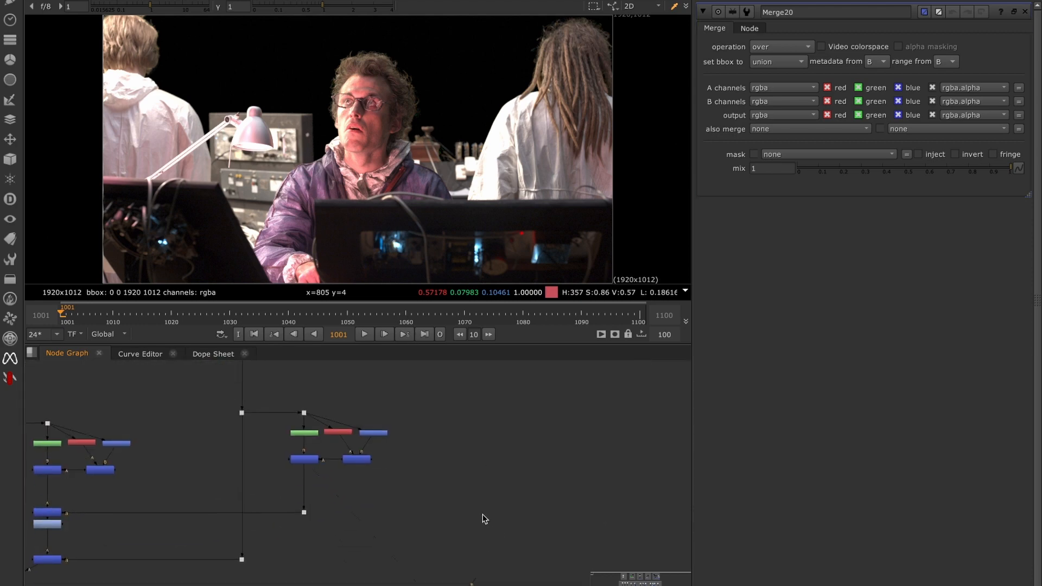
pyautogui.moveTo(485, 577); pyautogui.dragTo(503, 414)
pyautogui.moveTo(503, 398); pyautogui.dragTo(483, 512, button='middle')
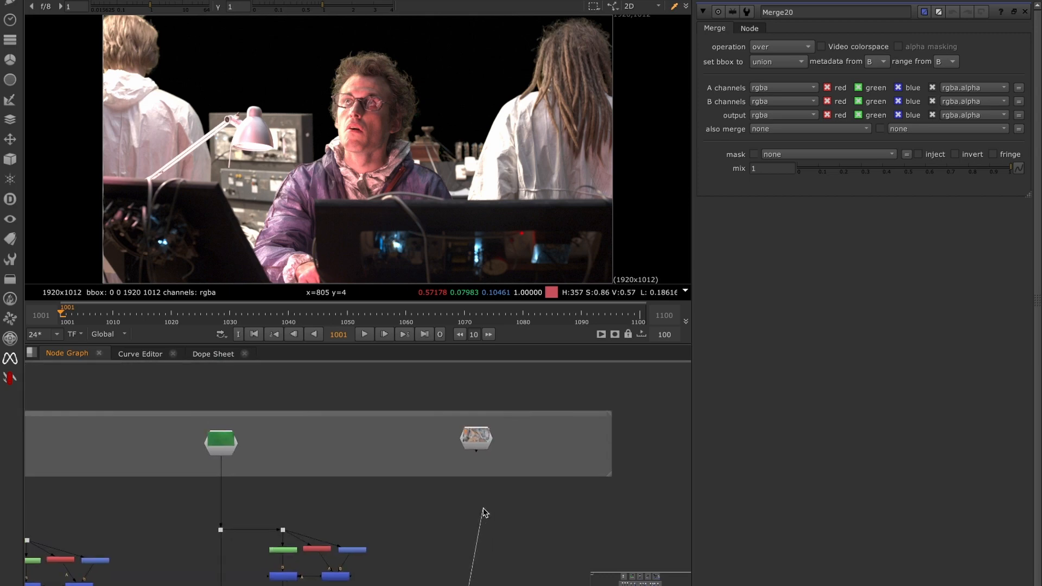
pyautogui.scroll(-3, 489, 436)
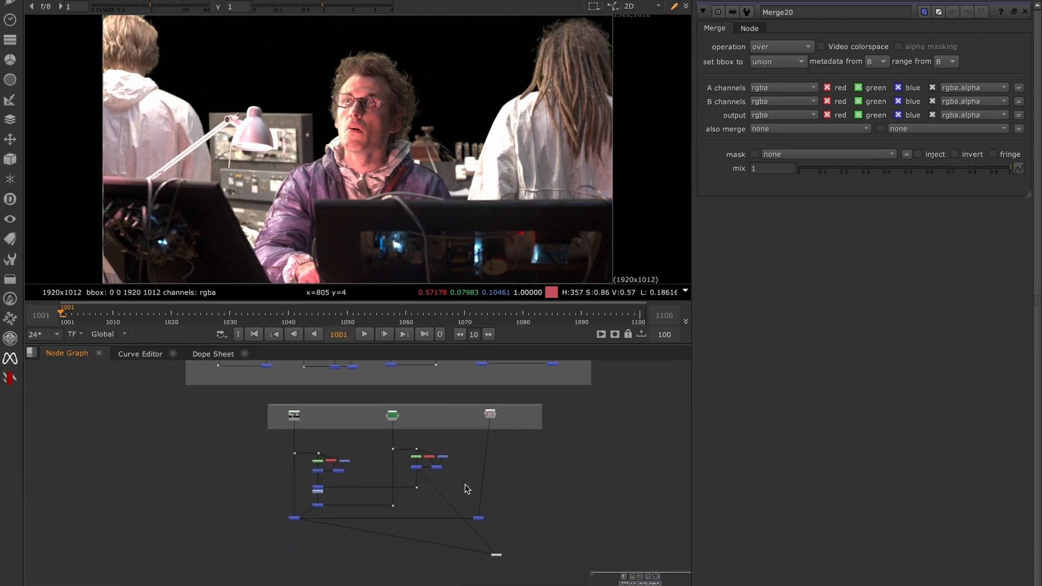
pyautogui.click(497, 517)
# - Examine the composite enlarged around the central person's curly hair and the other person's dreadlocks
pyautogui.scroll(6, 460, 99)
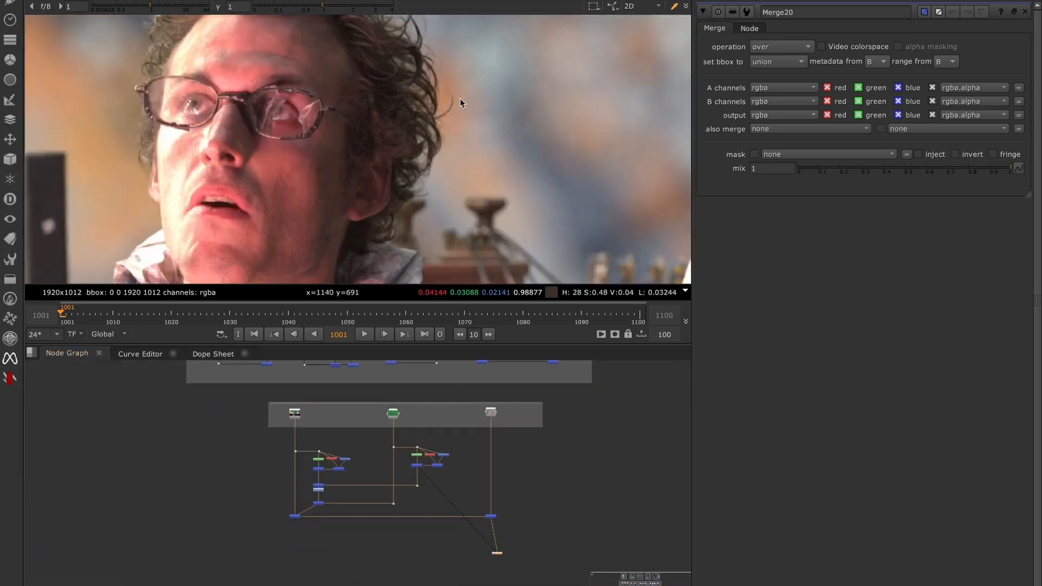
pyautogui.moveTo(295, 81); pyautogui.dragTo(400, 138, button='middle')
pyautogui.press('space')
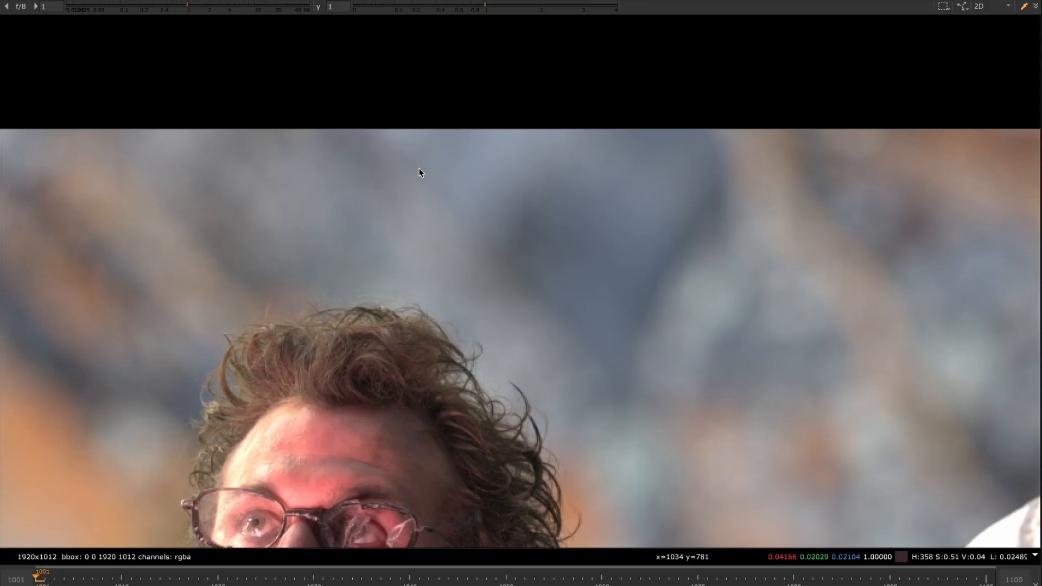
pyautogui.moveTo(416, 359); pyautogui.dragTo(534, 147, button='middle')
pyautogui.scroll(1, 441, 229)
pyautogui.scroll(-2, 454, 224)
pyautogui.moveTo(511, 318); pyautogui.dragTo(314, 238, button='middle')
pyautogui.moveTo(848, 104); pyautogui.dragTo(656, 177, button='middle')
pyautogui.scroll(-1, 646, 168)
pyautogui.scroll(3, 669, 142)
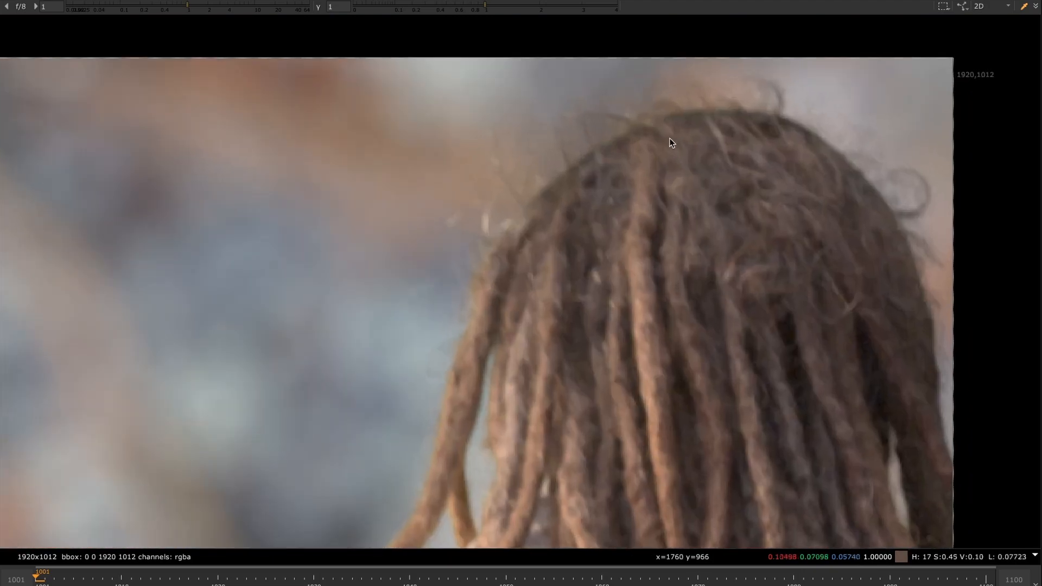
pyautogui.scroll(-3, 596, 191)
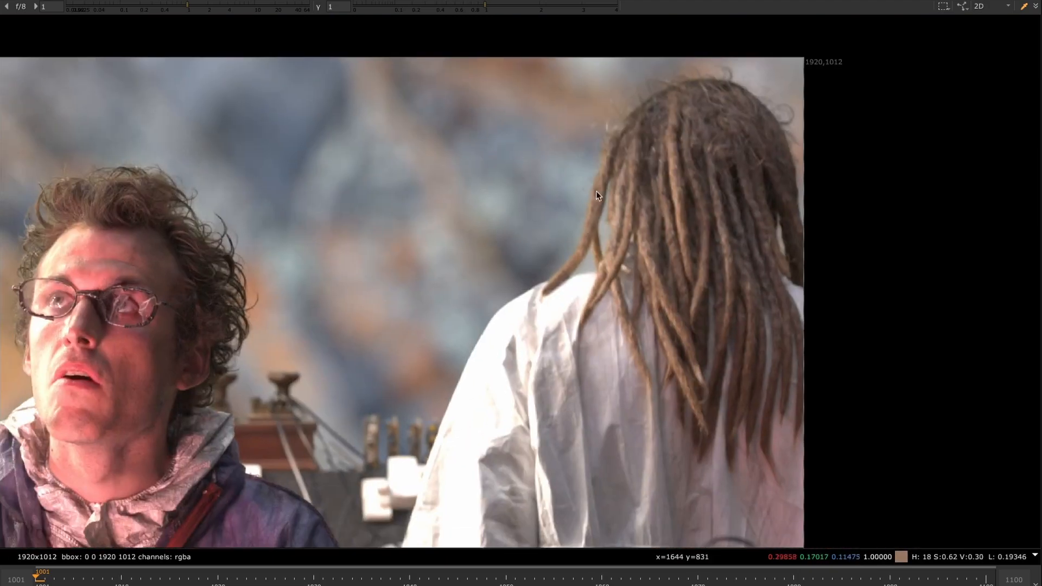
# - Examine the central person's hair again and the blond person's edges, and fit the whole composite back in the normal viewer layout
pyautogui.scroll(3, 489, 314)
pyautogui.moveTo(406, 161); pyautogui.dragTo(588, 276, button='middle')
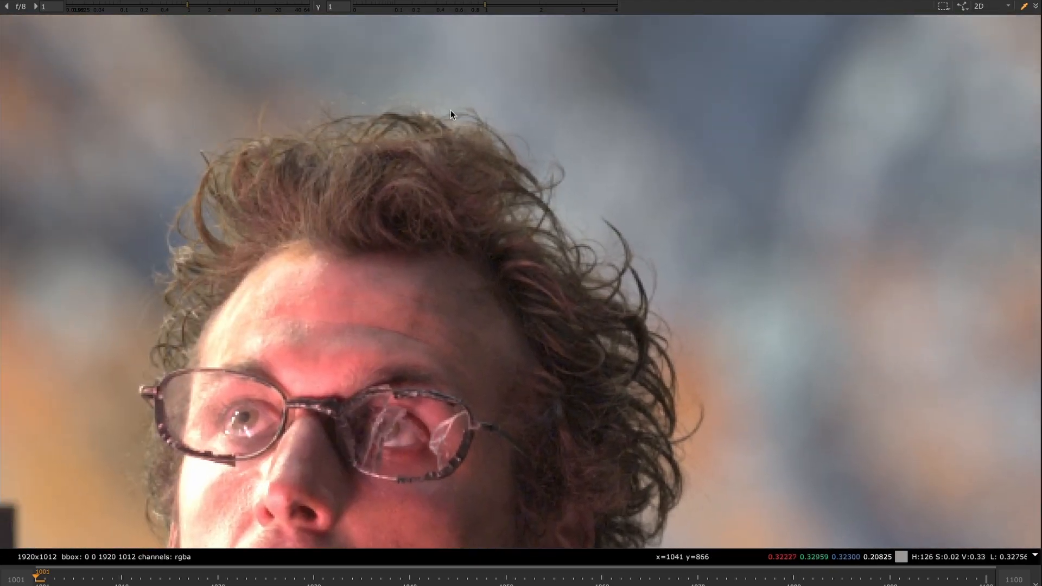
pyautogui.scroll(-3, 483, 225)
pyautogui.scroll(5, 434, 217)
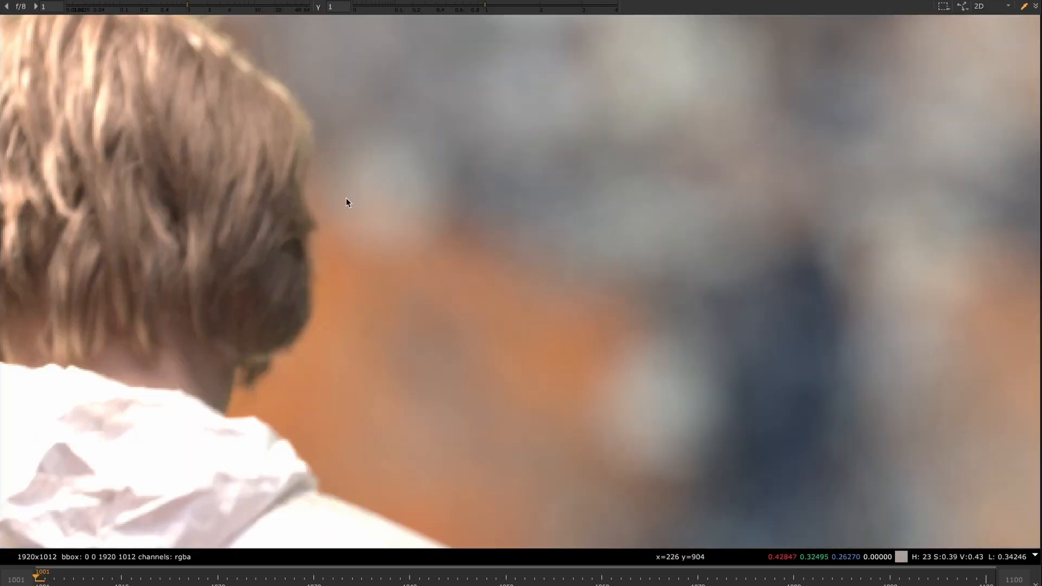
pyautogui.scroll(-4, 331, 217)
pyautogui.press('space')
pyautogui.press('f')
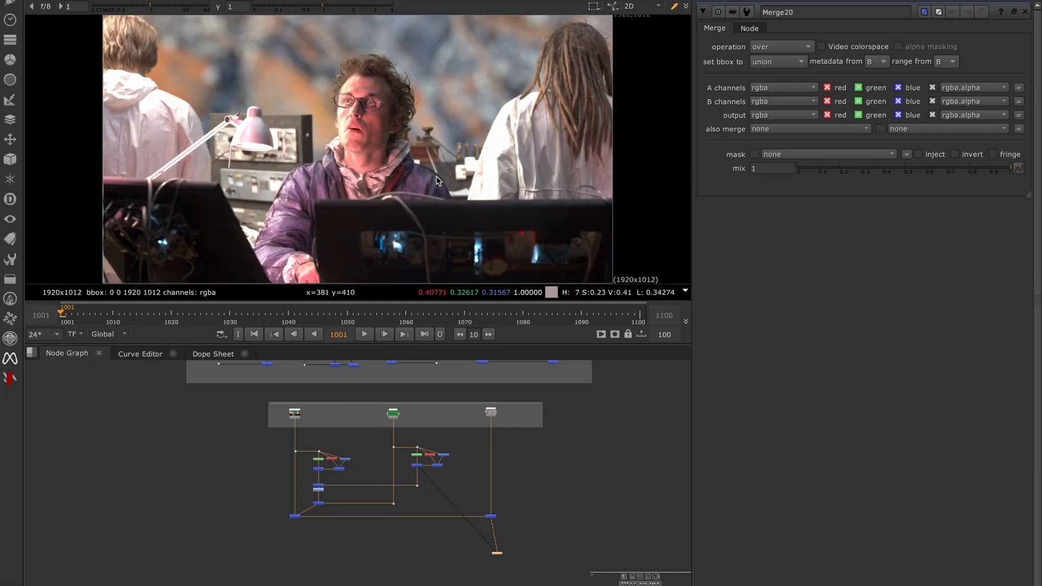
# - Add an IBKGizmo node and connect its clean plate input to the clean plate
pyautogui.press('Tab')
pyautogui.write('ibk')
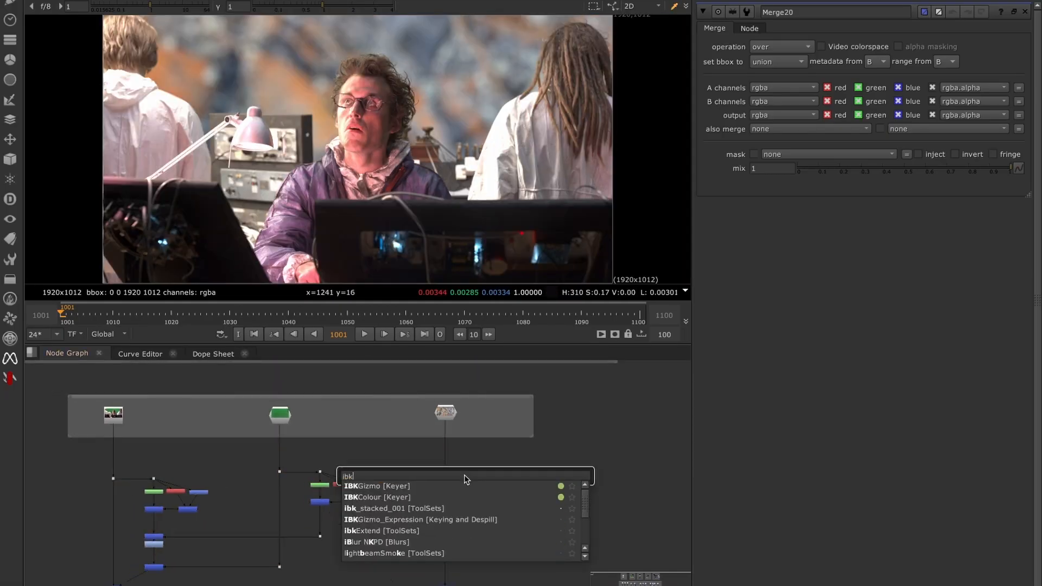
pyautogui.press('Return')
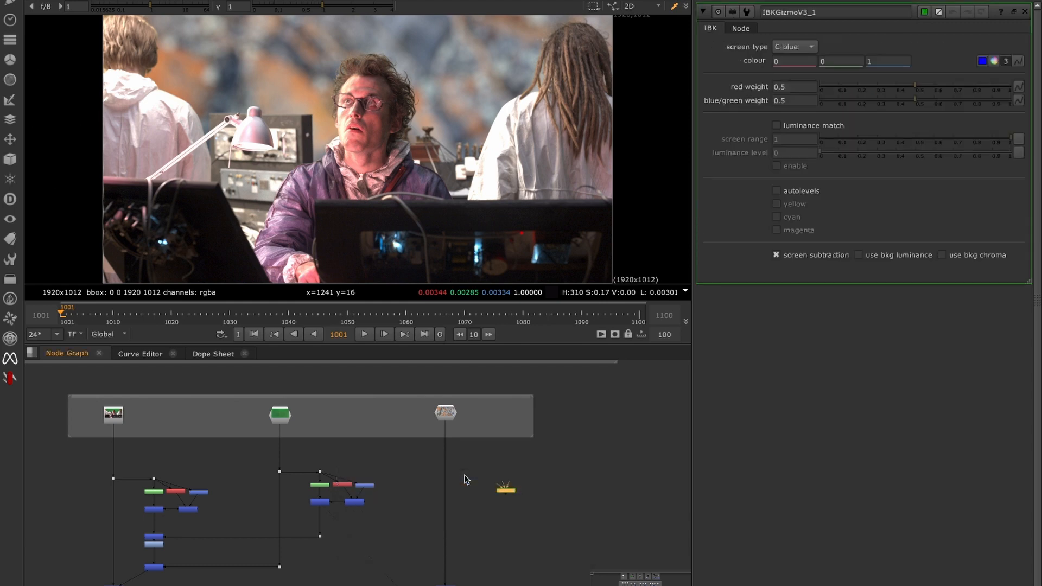
pyautogui.scroll(3, 516, 488)
pyautogui.moveTo(508, 490); pyautogui.dragTo(166, 451)
pyautogui.moveTo(166, 451); pyautogui.dragTo(240, 442, button='middle')
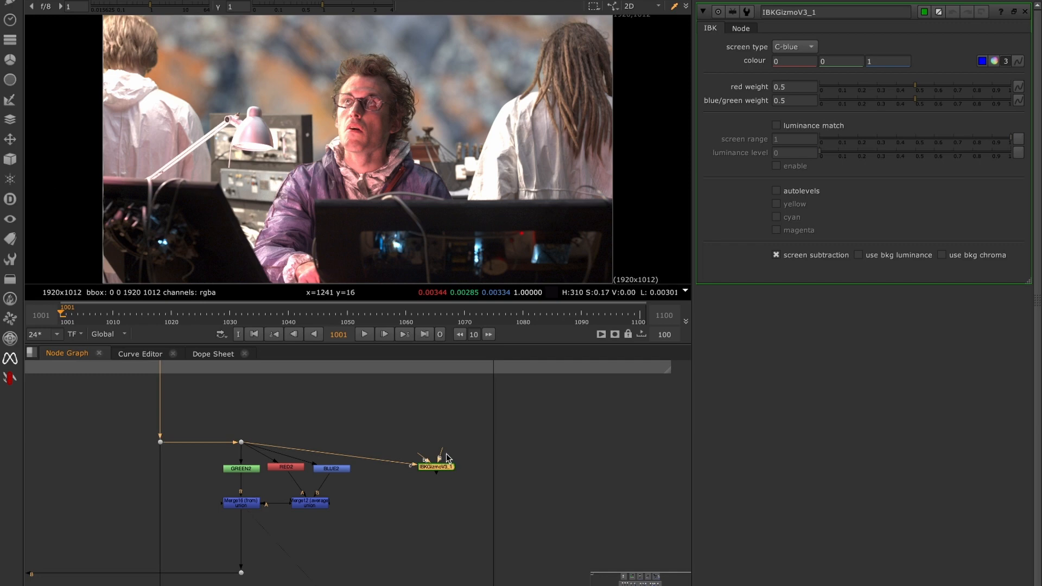
# - Connect the IBKGizmo's foreground input to the green-screen plate and its bg input to the Group12 background
pyautogui.moveTo(442, 450); pyautogui.dragTo(367, 439)
pyautogui.moveTo(107, 427); pyautogui.dragTo(369, 439, button='middle')
pyautogui.moveTo(368, 439); pyautogui.dragTo(168, 468)
pyautogui.moveTo(553, 470); pyautogui.dragTo(333, 488, button='middle')
pyautogui.moveTo(464, 484); pyautogui.dragTo(513, 400)
# - Set the IBKGizmo's screen type to C-green and view its keyed result
pyautogui.click(793, 47)
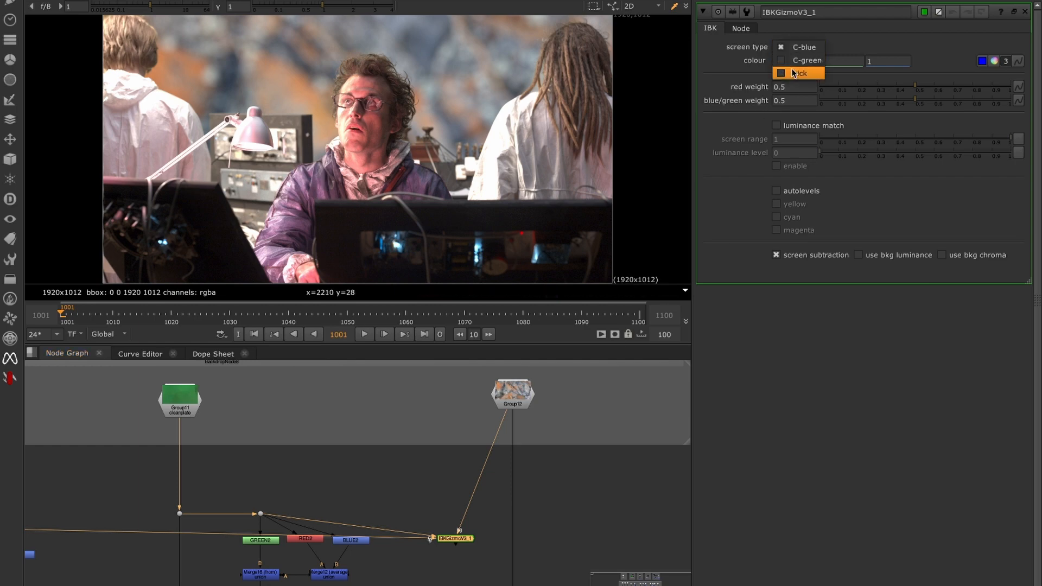
pyautogui.click(798, 60)
pyautogui.click(510, 542)
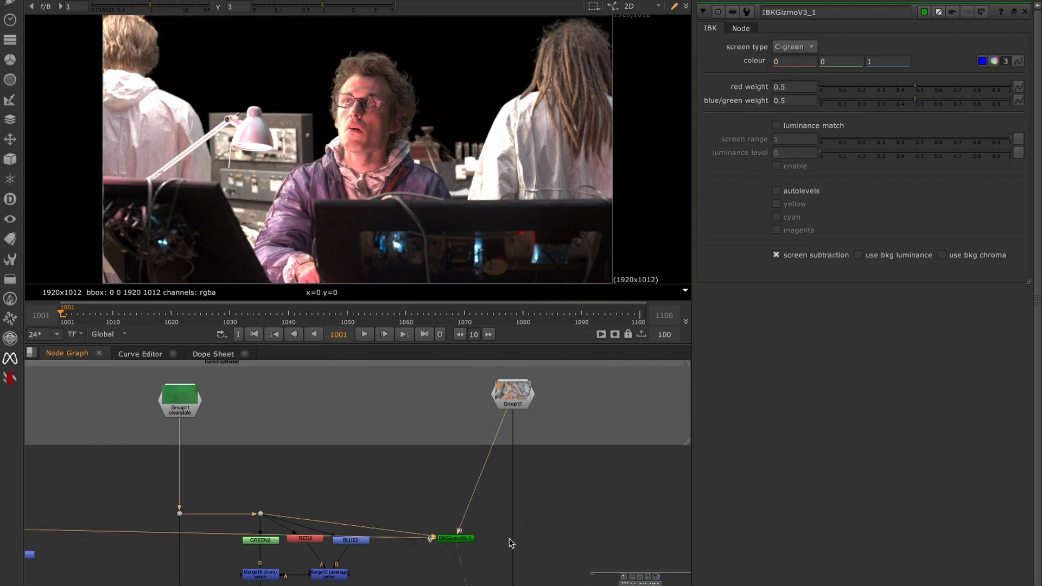
# - Add an over Merge with the IBKGizmo result as A and the Group12 background as B
pyautogui.moveTo(459, 551); pyautogui.dragTo(450, 465, button='middle')
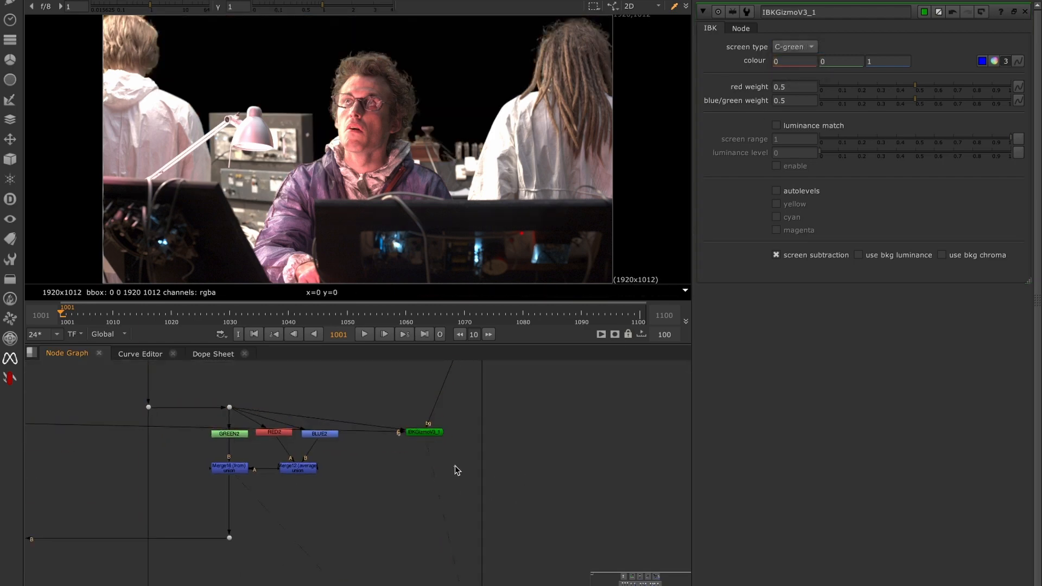
pyautogui.press('m')
pyautogui.moveTo(468, 408); pyautogui.dragTo(458, 482, button='middle')
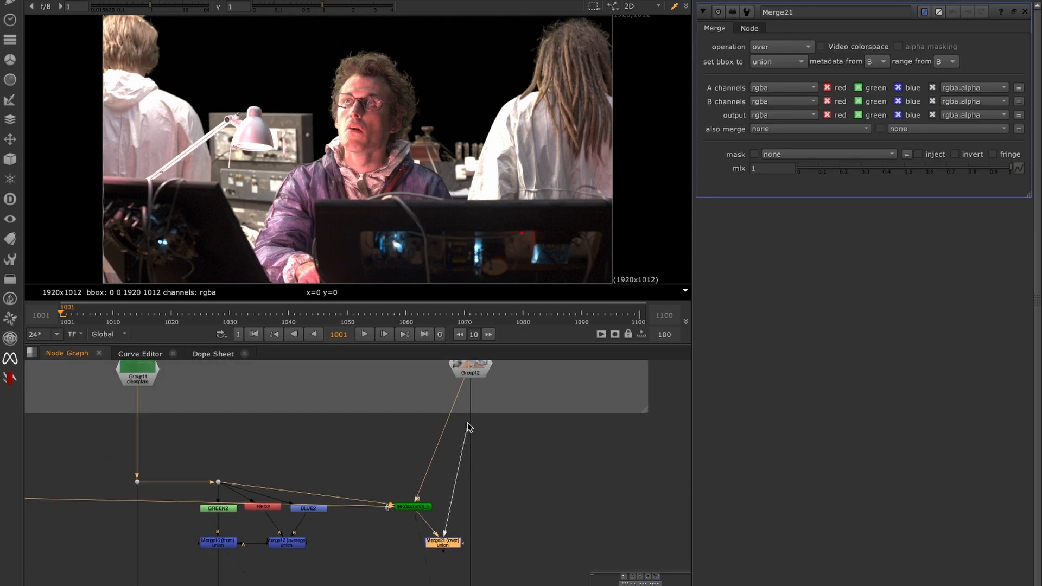
pyautogui.moveTo(467, 426); pyautogui.dragTo(470, 371)
# - Compare the manual composite with the IBKGizmo composite by switching between the two in the viewer
pyautogui.scroll(-5, 480, 390)
pyautogui.click(477, 509)
pyautogui.press('1')
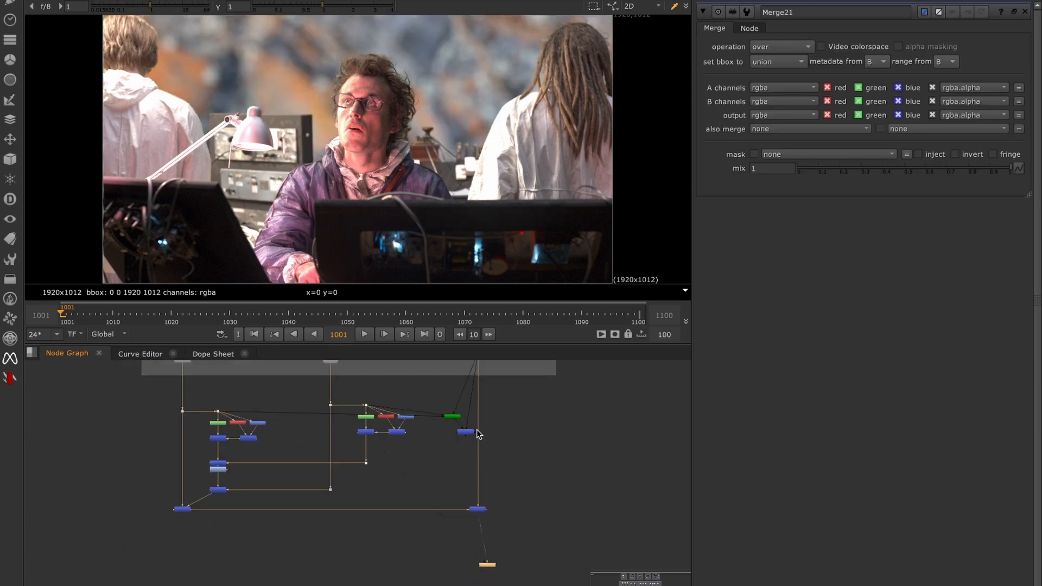
pyautogui.click(469, 432)
pyautogui.press('2')
pyautogui.press('1')
pyautogui.press('2')
pyautogui.press('1')
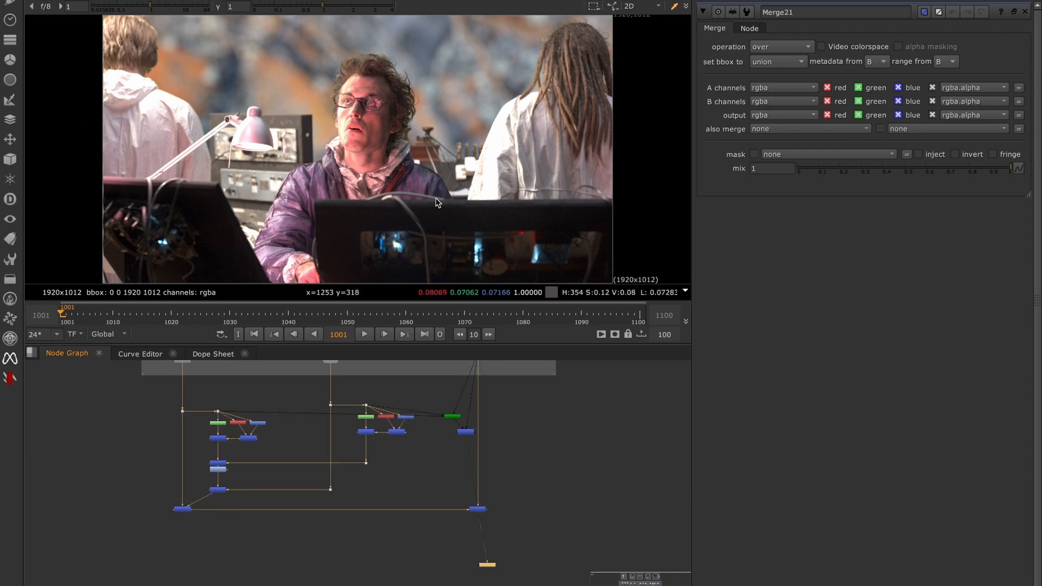
# - Delete the IBKGizmo node and its over Merge
pyautogui.scroll(4, 446, 468)
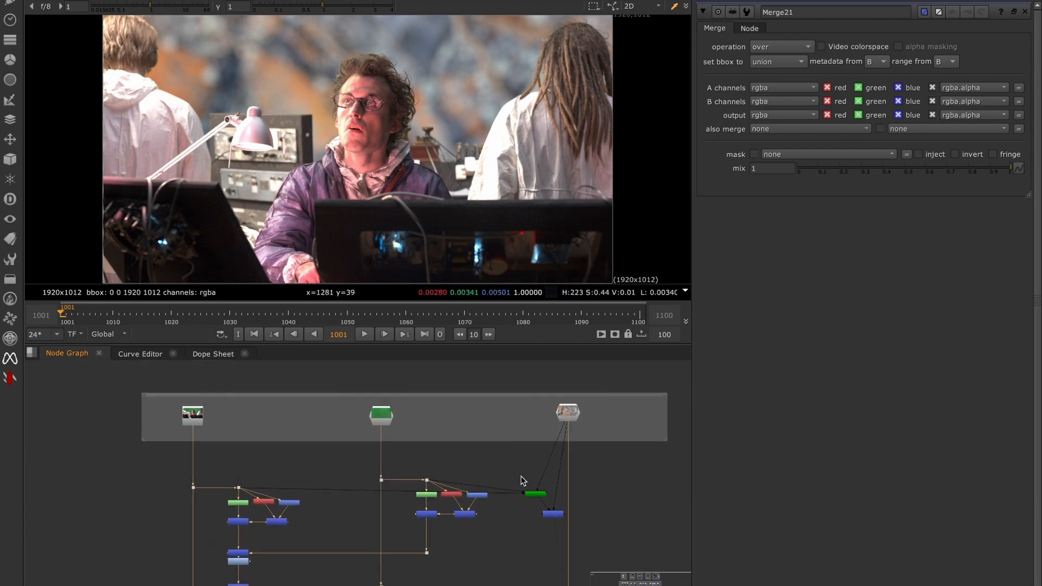
pyautogui.moveTo(521, 477); pyautogui.dragTo(485, 476, button='middle')
pyautogui.scroll(1, 503, 480)
pyautogui.scroll(-3, 499, 481)
pyautogui.moveTo(470, 447); pyautogui.dragTo(529, 498)
pyautogui.press('Delete')
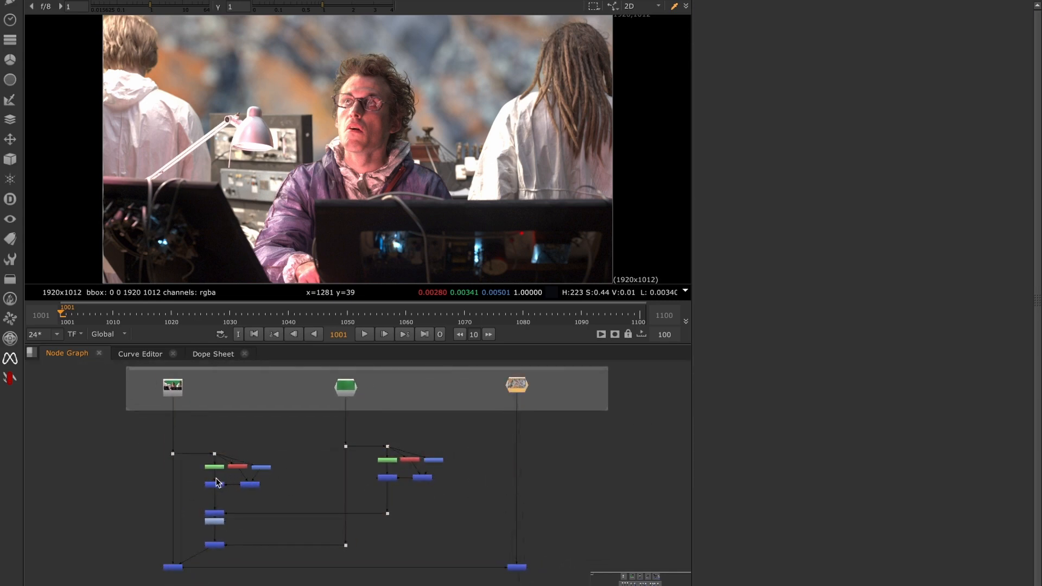
# - Add a Dissolve node and put it in place of the average Merge fed by RED1 and BLUE1
pyautogui.moveTo(283, 449); pyautogui.dragTo(228, 484)
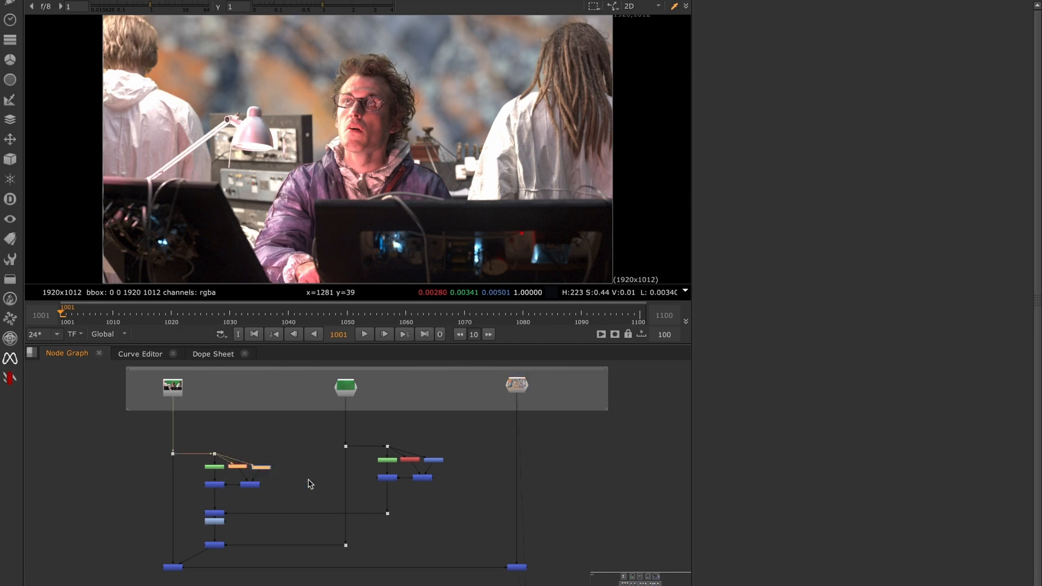
pyautogui.moveTo(458, 448); pyautogui.dragTo(395, 465)
pyautogui.scroll(5, 242, 491)
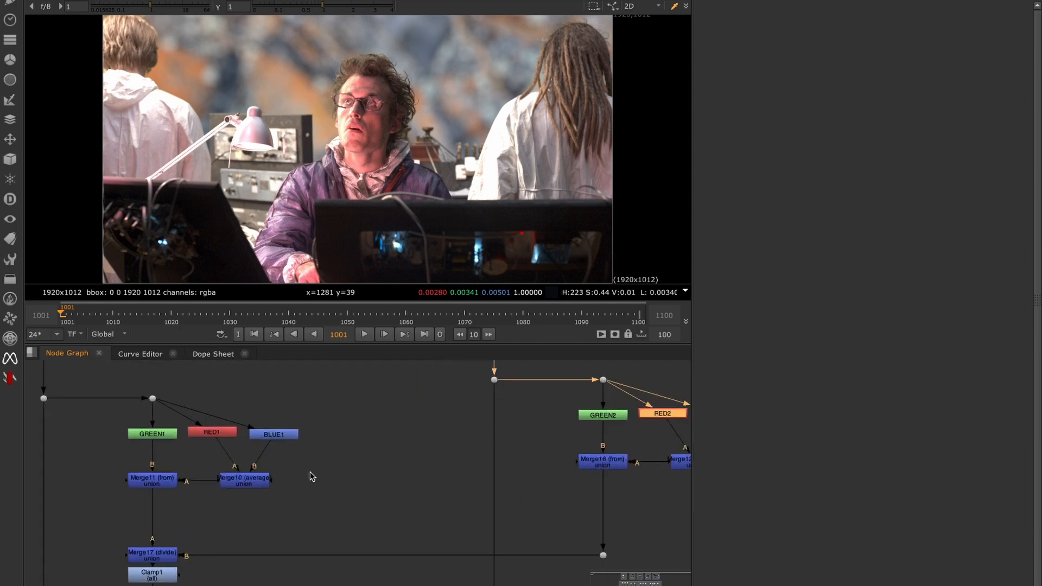
pyautogui.click(311, 471)
pyautogui.press('Tab')
pyautogui.write('diss')
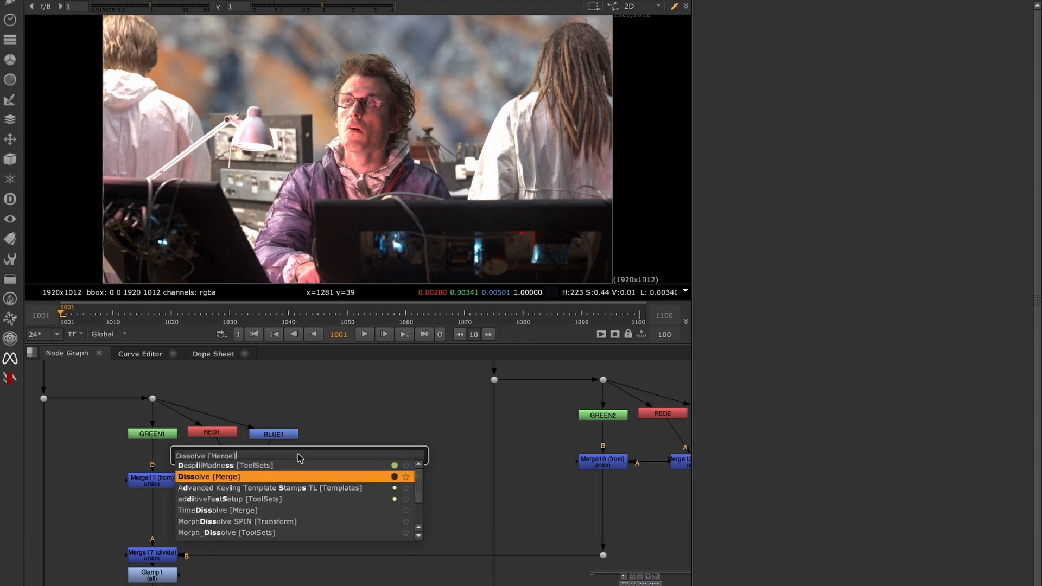
pyautogui.press('Return')
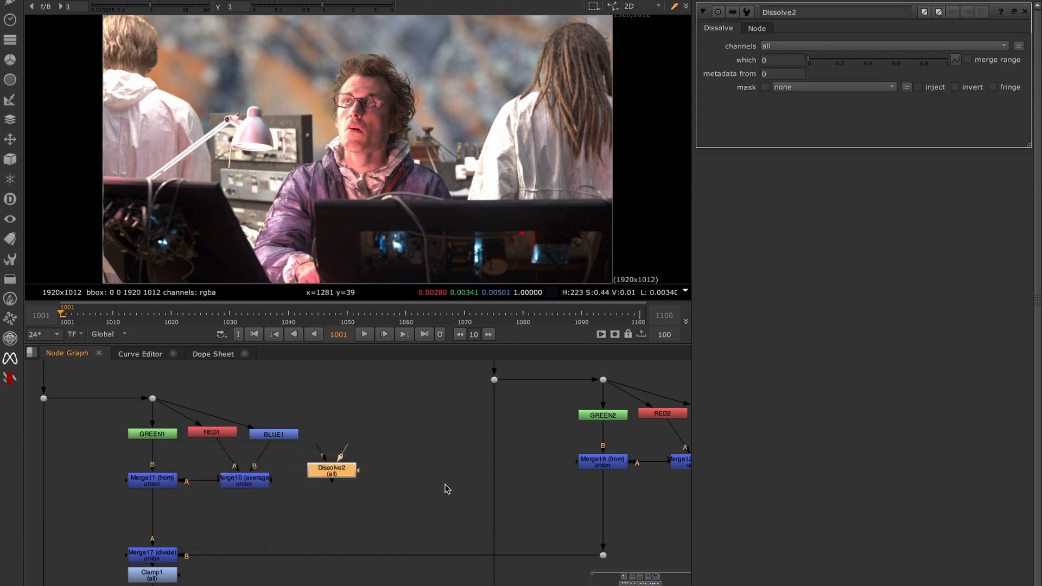
pyautogui.moveTo(349, 472)
pyautogui.mouseDown()
pyautogui.moveTo(274, 478)
pyautogui.moveTo(333, 478)
pyautogui.moveTo(305, 485)
pyautogui.moveTo(252, 481)
pyautogui.mouseUp()
pyautogui.click(307, 486)
pyautogui.click(349, 495)
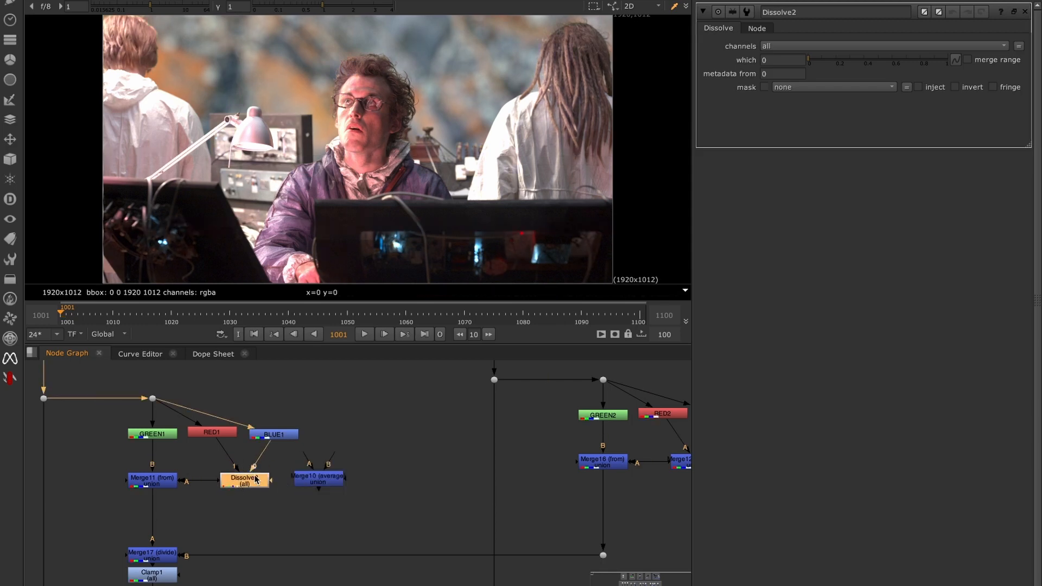
# - Clone the Dissolve and put the clone in place of the average Merge fed by RED2 and BLUE2
pyautogui.hotkey('alt', 'k')
pyautogui.moveTo(349, 499); pyautogui.dragTo(197, 498, button='middle')
pyautogui.moveTo(197, 498)
pyautogui.mouseDown()
pyautogui.moveTo(374, 482)
pyautogui.moveTo(553, 493)
pyautogui.moveTo(561, 465)
pyautogui.mouseUp()
pyautogui.click(586, 503)
pyautogui.moveTo(120, 473); pyautogui.dragTo(201, 471, button='middle')
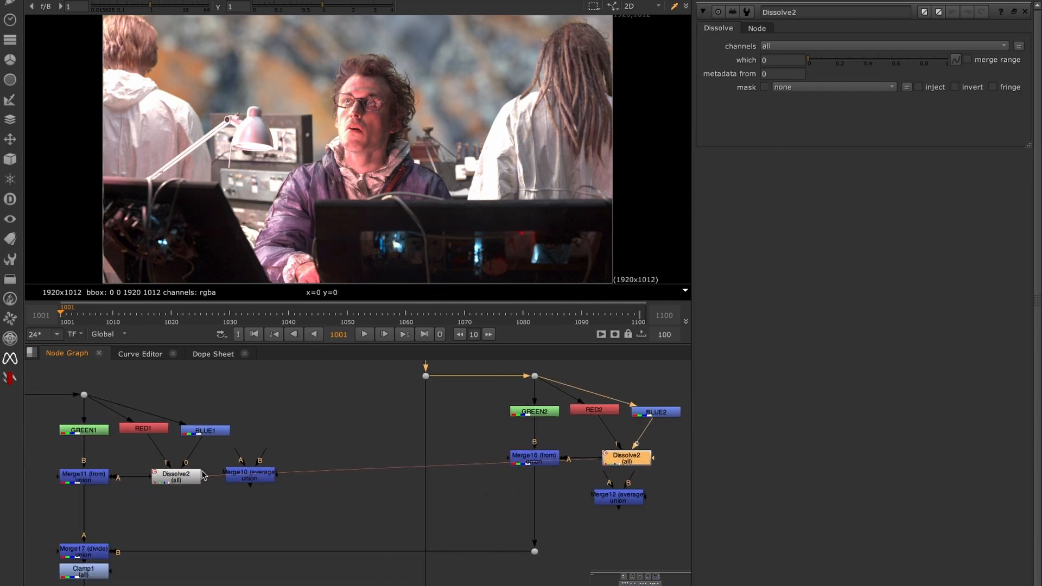
# - Set the cloned Dissolve's which value to 0.325, judging the composite around the man's face and hair
pyautogui.scroll(-3, 324, 452)
pyautogui.moveTo(680, 539); pyautogui.dragTo(515, 516, button='middle')
pyautogui.click(506, 522)
pyautogui.click(345, 447)
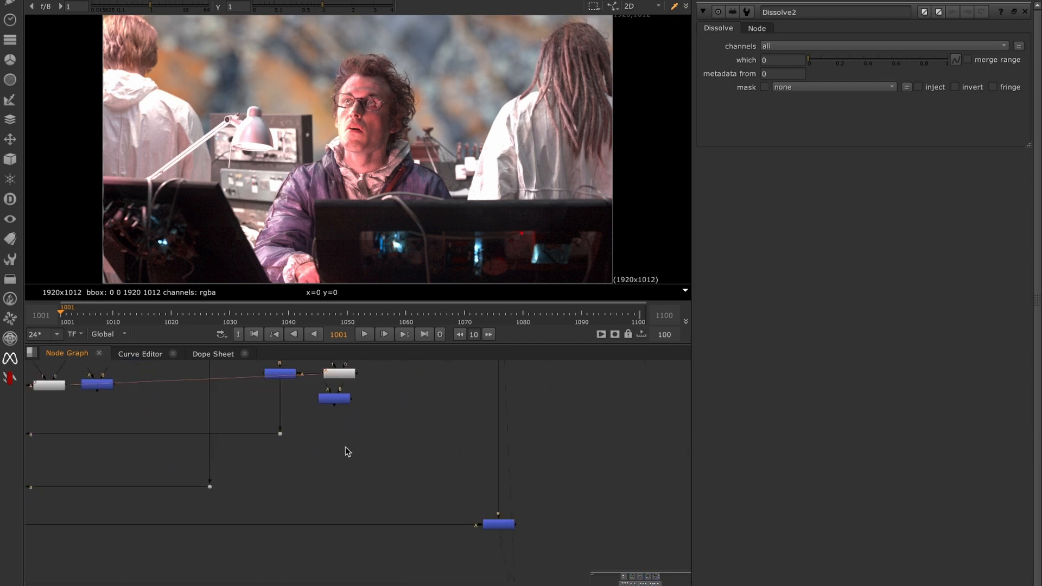
pyautogui.moveTo(386, 427); pyautogui.dragTo(436, 513, button='middle')
pyautogui.keyDown('alt'); pyautogui.moveTo(419, 441); pyautogui.dragTo(431, 441, button='middle'); pyautogui.keyUp('alt')
pyautogui.click(382, 468)
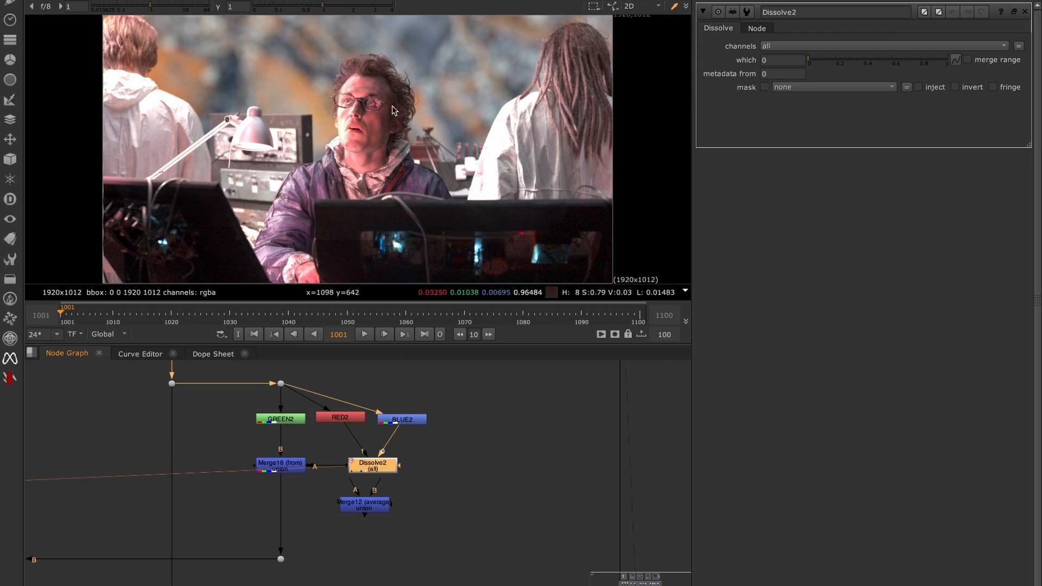
pyautogui.keyDown('alt'); pyautogui.moveTo(394, 100); pyautogui.dragTo(450, 175, button='middle'); pyautogui.keyUp('alt')
pyautogui.click(893, 60)
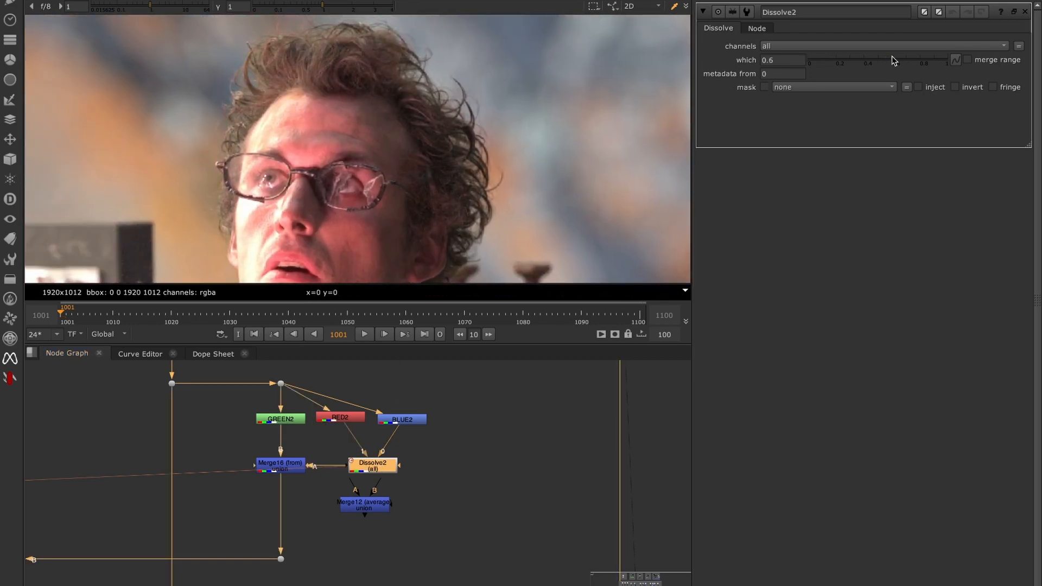
pyautogui.click(890, 60)
pyautogui.moveTo(840, 60)
pyautogui.mouseDown()
pyautogui.moveTo(883, 60)
pyautogui.moveTo(841, 57)
pyautogui.moveTo(854, 57)
pyautogui.mouseUp()
pyautogui.press('f')
pyautogui.press('f')
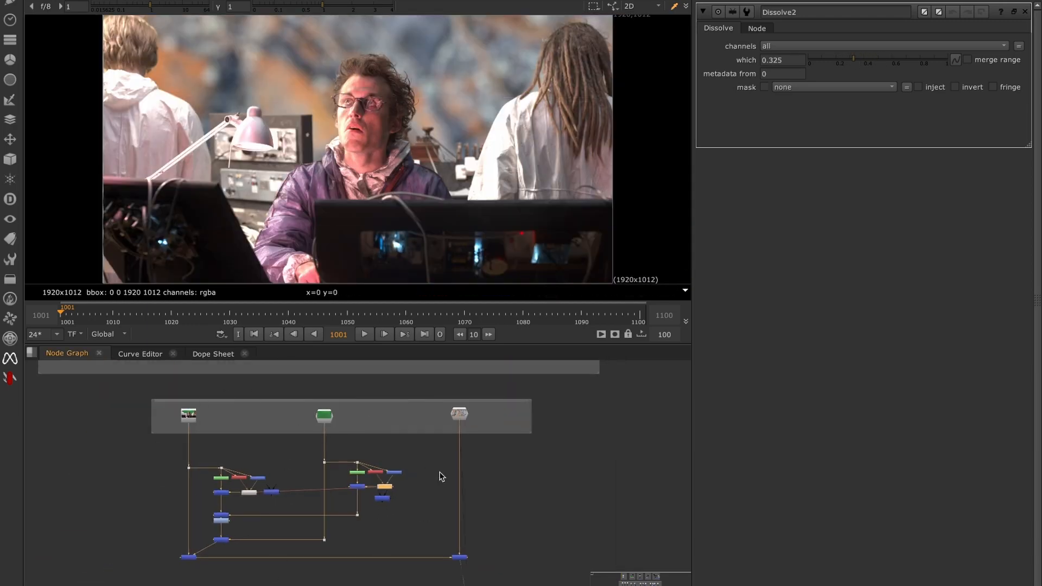
# - Duplicate the plate, clean plate and background source nodes into an empty area beside the existing setup
pyautogui.scroll(1, 272, 446)
pyautogui.moveTo(272, 446); pyautogui.dragTo(221, 426, button='middle')
pyautogui.moveTo(113, 426); pyautogui.dragTo(457, 368)
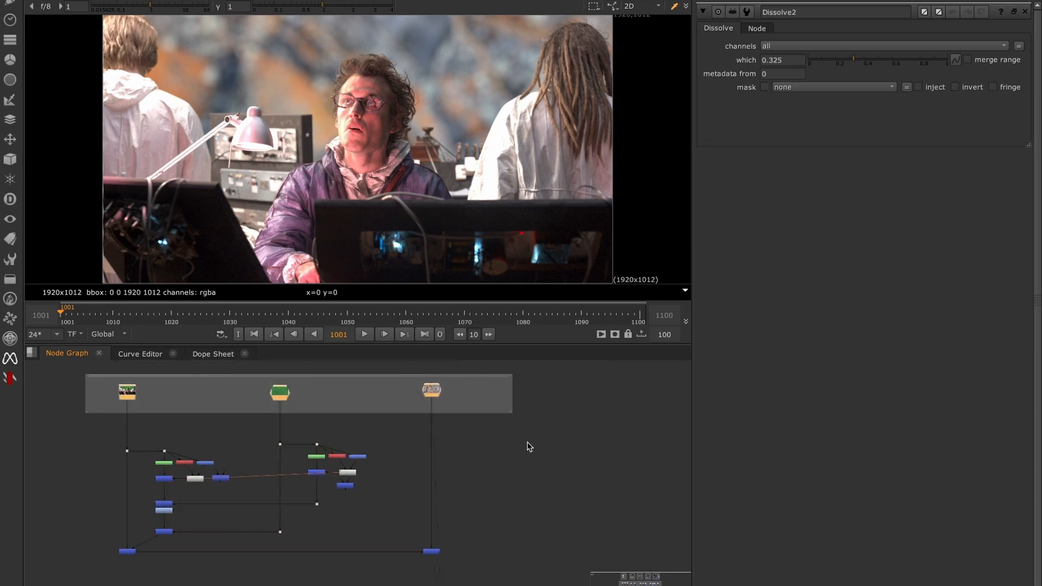
pyautogui.moveTo(528, 443); pyautogui.dragTo(260, 461, button='middle')
pyautogui.hotkey('ctrl', 'v')
pyautogui.press('f')
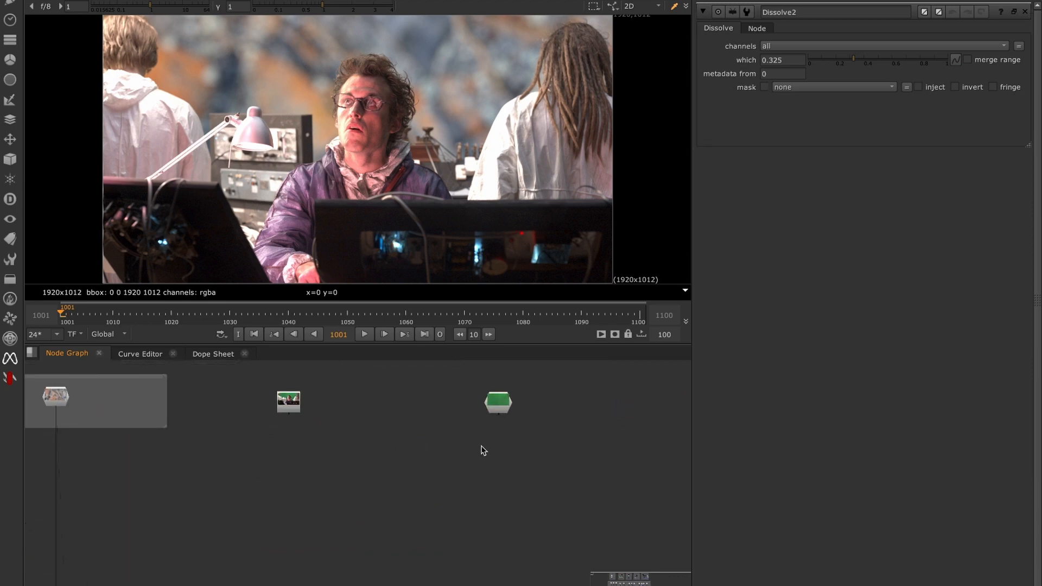
# - Add an apDespill node and feed it from the duplicated clean plate through a dot
pyautogui.press('Tab')
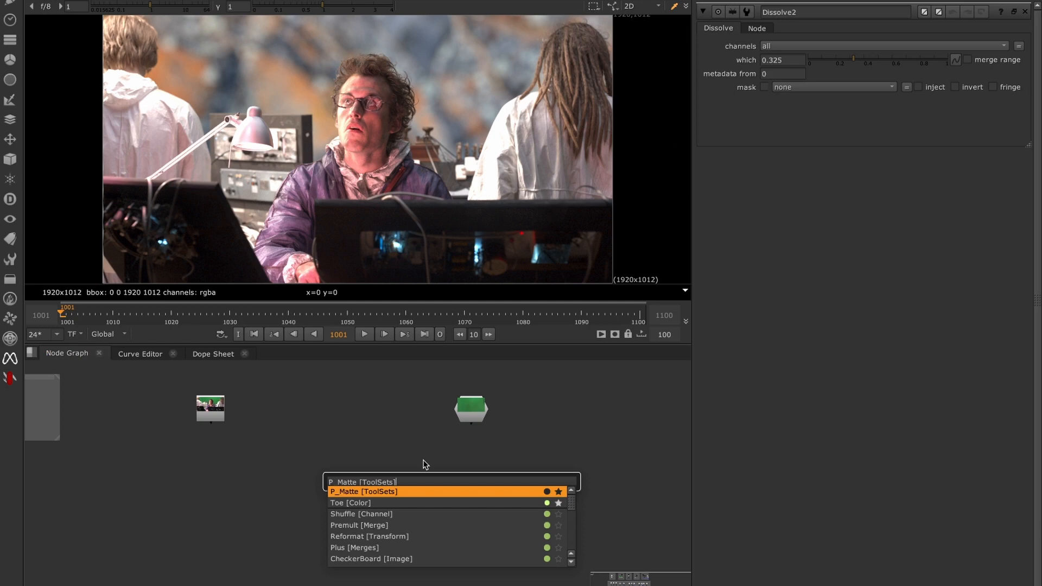
pyautogui.write('ad')
pyautogui.hotkey('ctrl', 'a')
pyautogui.write('apde')
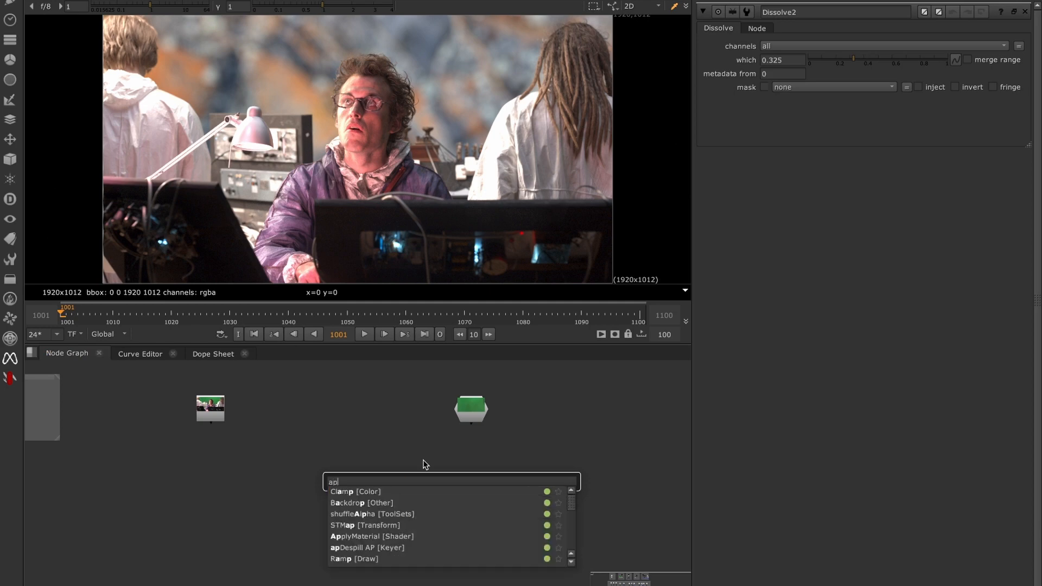
pyautogui.press('Down')
pyautogui.press('Return')
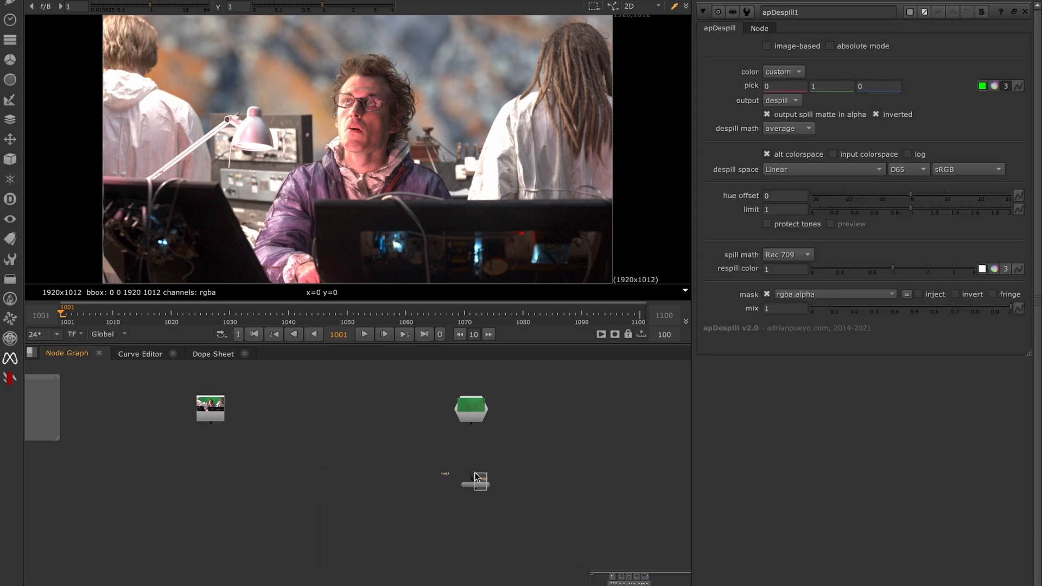
pyautogui.moveTo(476, 482); pyautogui.dragTo(471, 503)
pyautogui.keyDown('ctrl'); pyautogui.moveTo(471, 462); pyautogui.dragTo(471, 472); pyautogui.keyUp('ctrl')
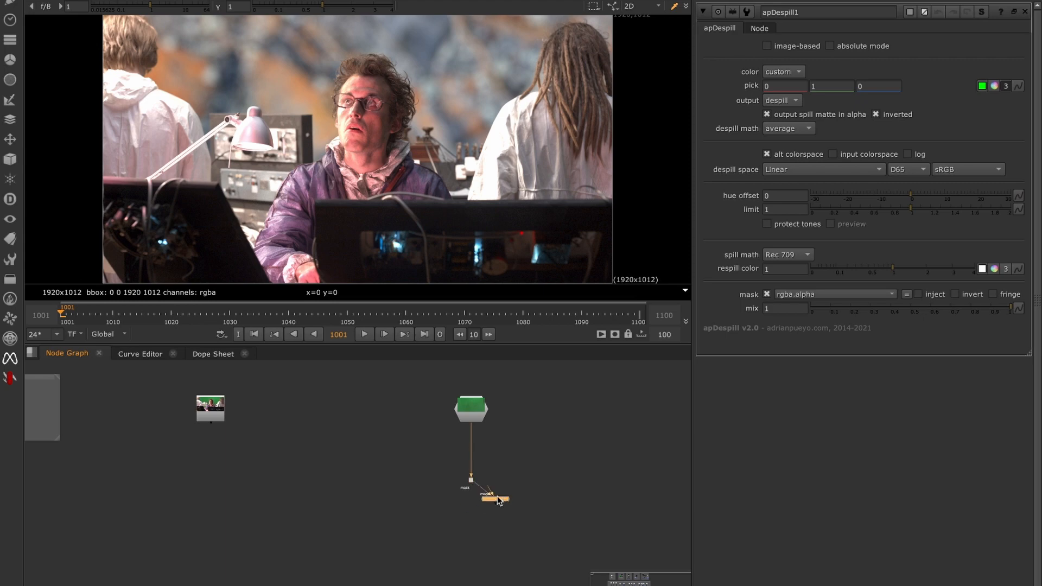
pyautogui.scroll(5, 481, 509)
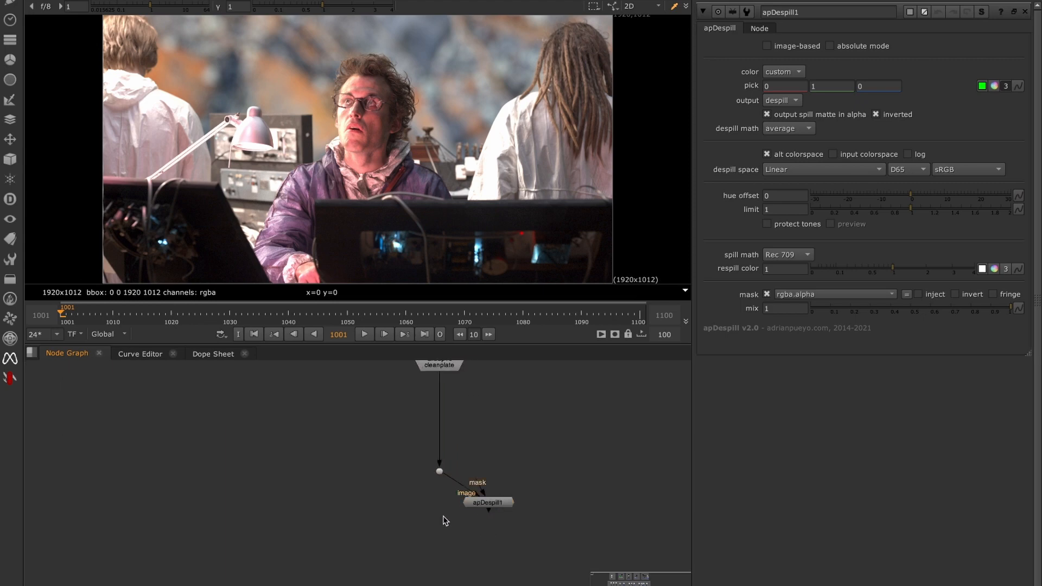
# - Add a Merge set to from, with apDespill as A and the clean plate as B
pyautogui.press('m')
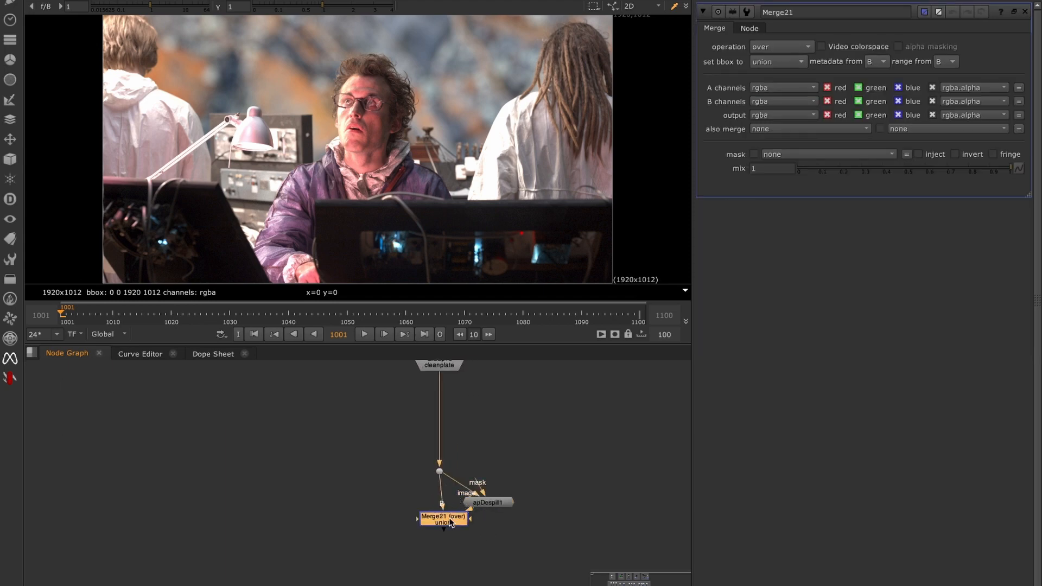
pyautogui.press('`')
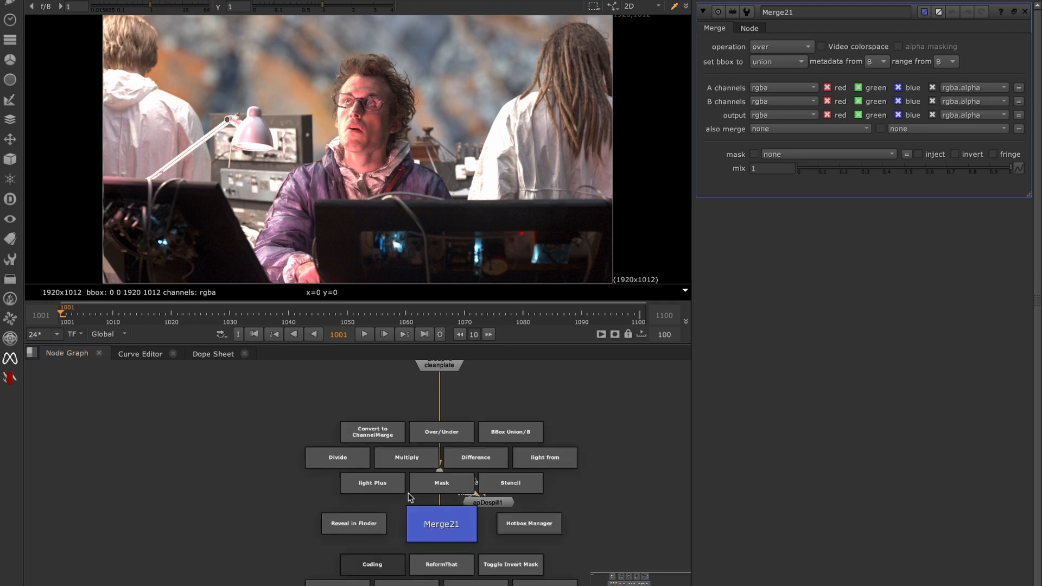
pyautogui.click(537, 457)
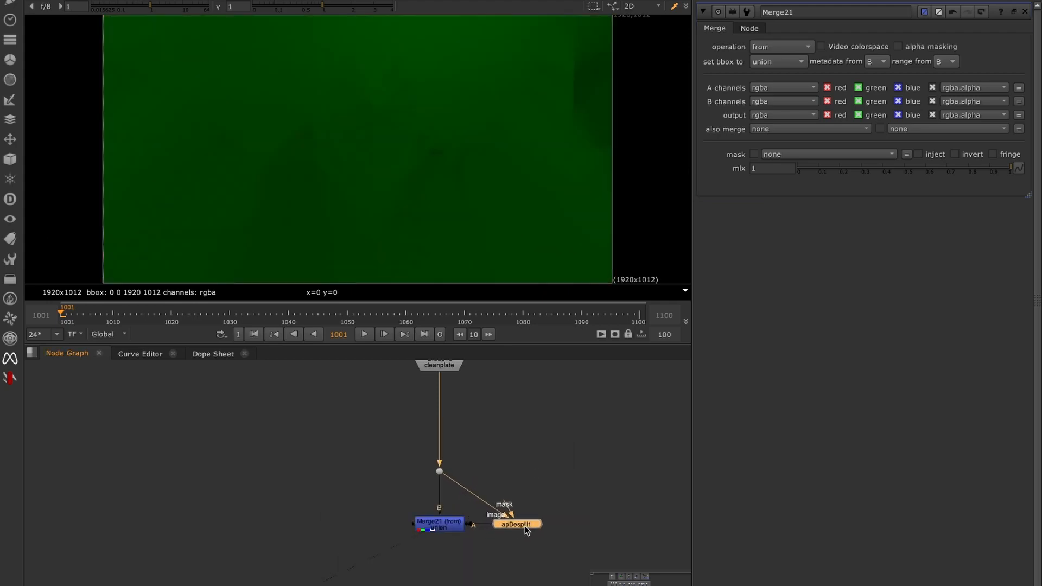
# - Compare the despilled clean plate with the extracted green spill by viewing apDespill and the from Merge in turn
pyautogui.doubleClick(525, 526)
pyautogui.press('1')
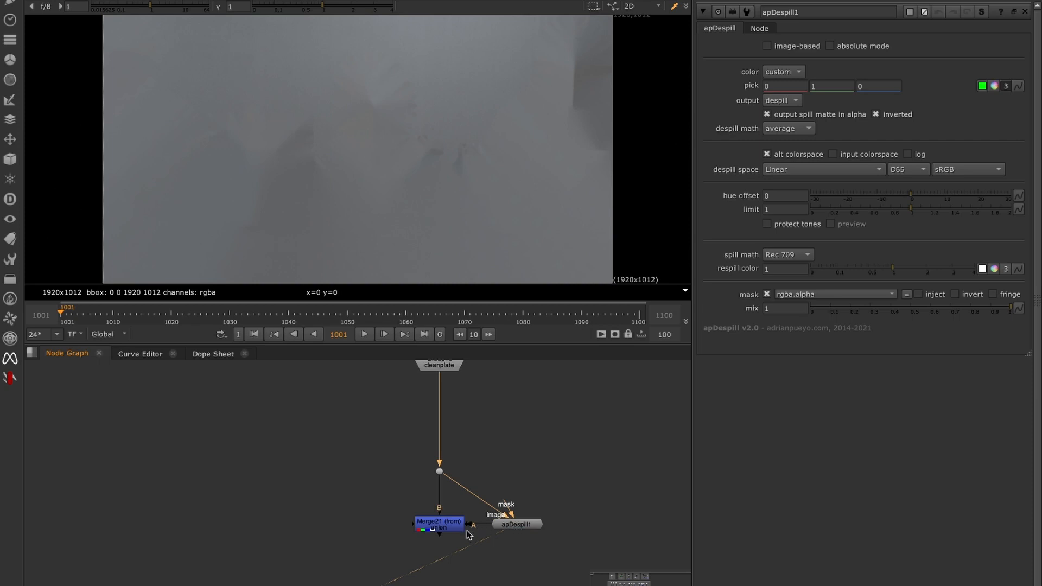
pyautogui.click(446, 525)
pyautogui.press('1')
pyautogui.scroll(-3, 522, 458)
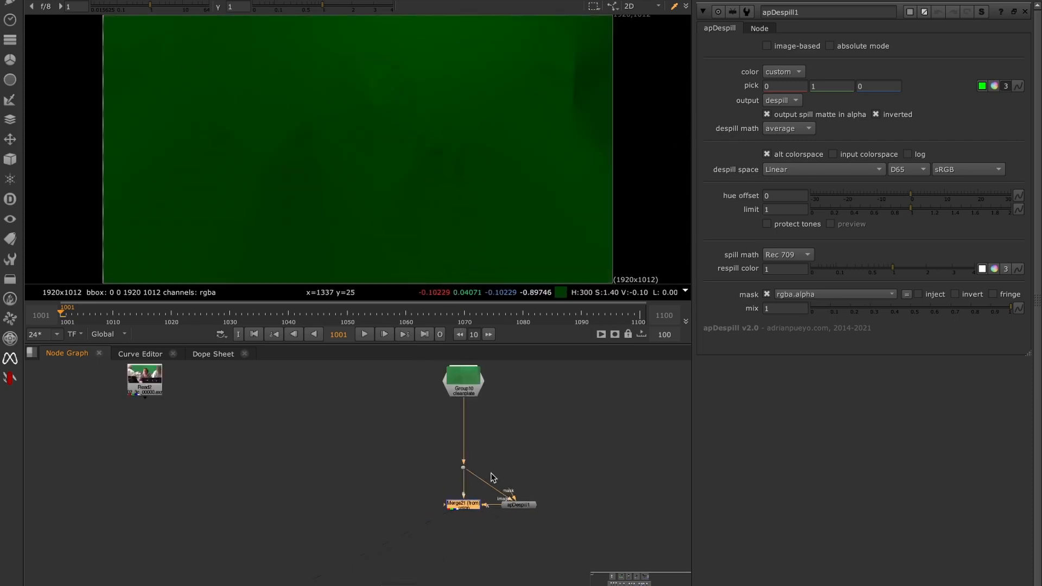
pyautogui.scroll(-2, 492, 477)
pyautogui.doubleClick(387, 547)
pyautogui.press('1')
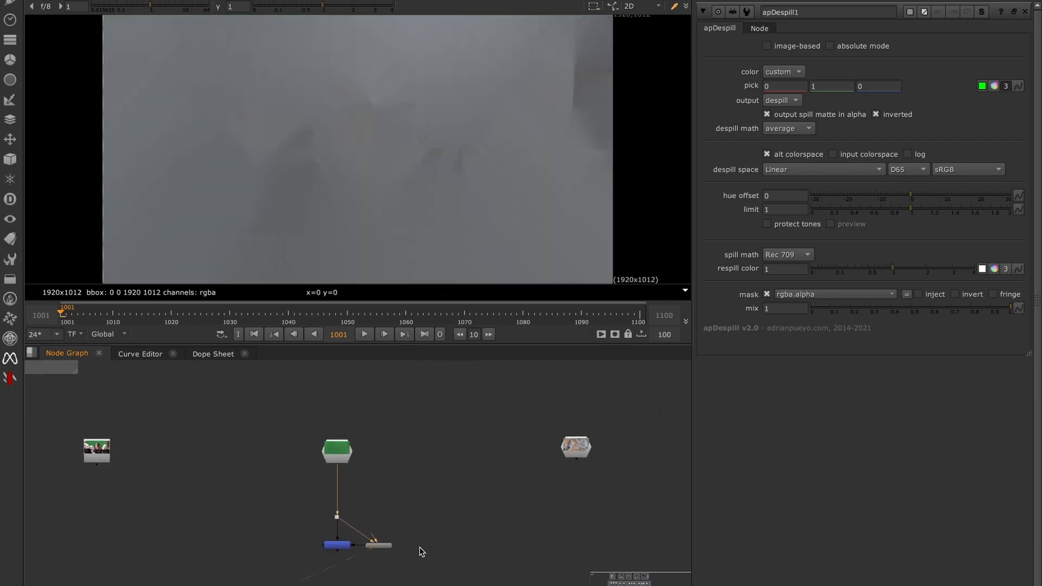
# - Add a from Merge below the duplicated background, with the despilled clean plate as A and the background as B
pyautogui.press('m')
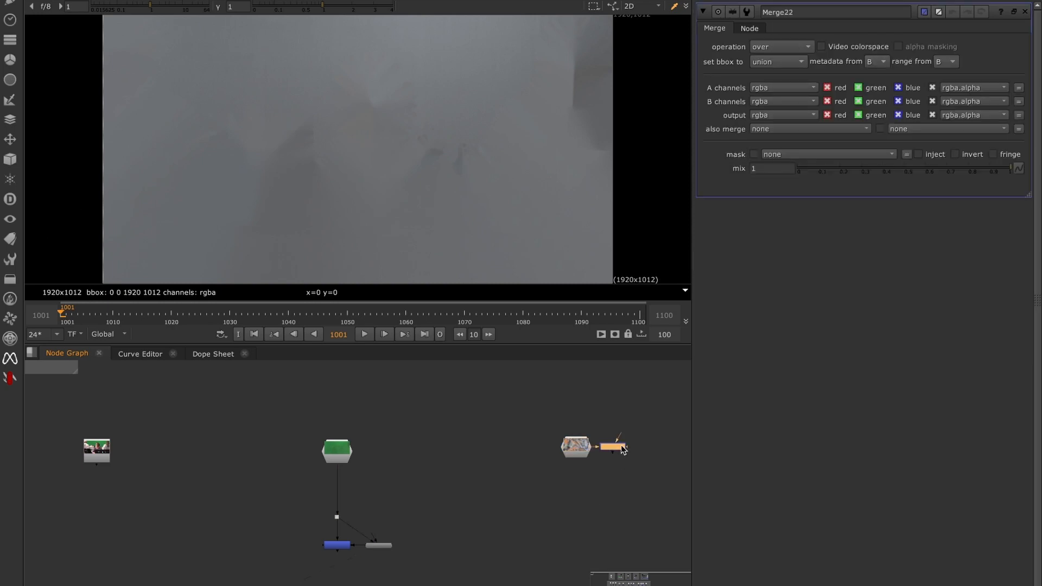
pyautogui.moveTo(623, 450); pyautogui.dragTo(380, 546)
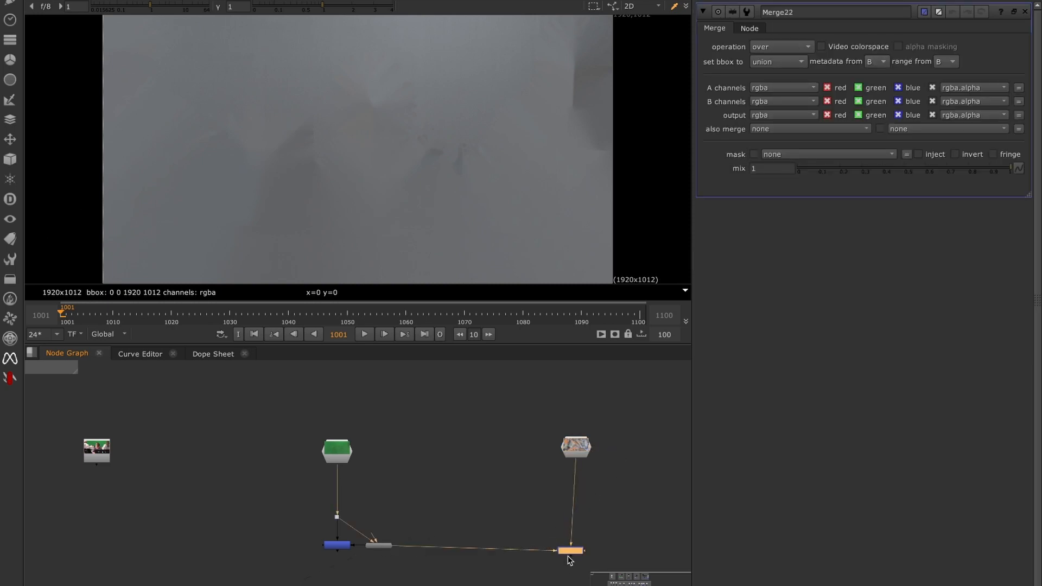
pyautogui.moveTo(581, 543); pyautogui.dragTo(557, 500, button='middle')
pyautogui.scroll(3, 629, 511)
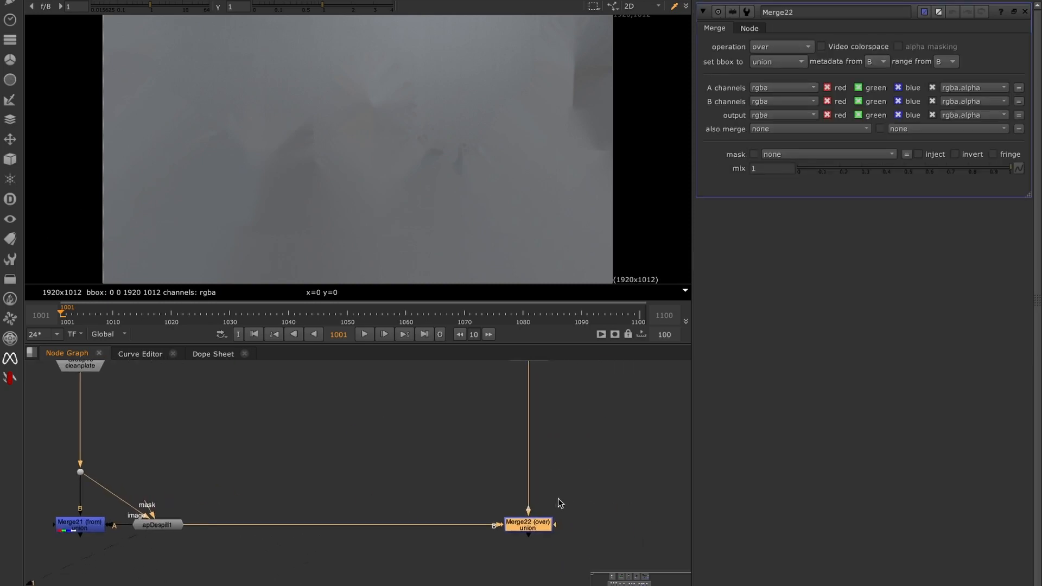
pyautogui.hotkey('shift', 'x')
pyautogui.press('`')
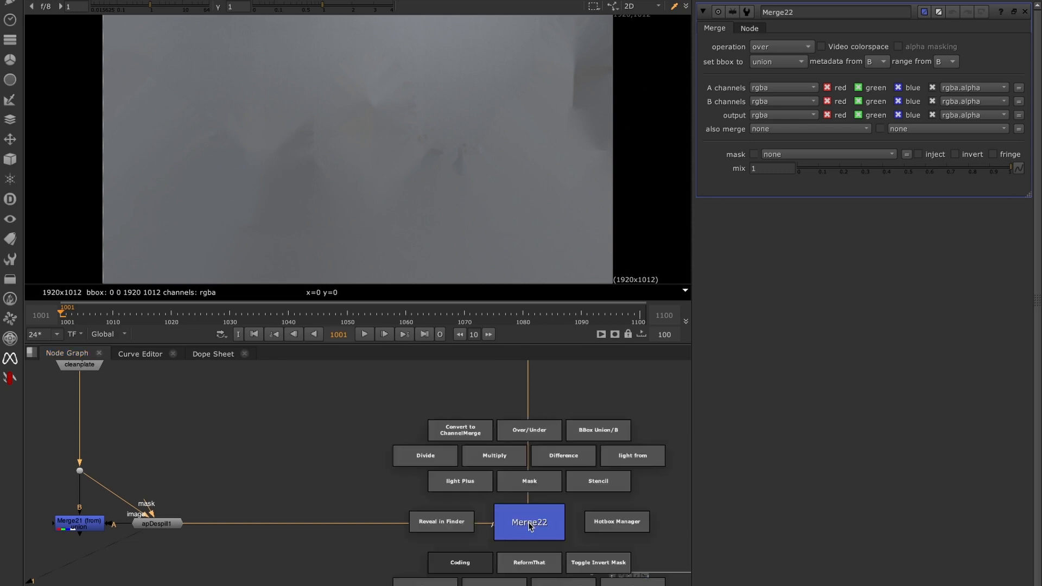
pyautogui.click(633, 456)
# - View the background and the result of subtracting the despilled clean plate from it
pyautogui.scroll(-3, 474, 462)
pyautogui.moveTo(473, 467); pyautogui.dragTo(459, 525, button='middle')
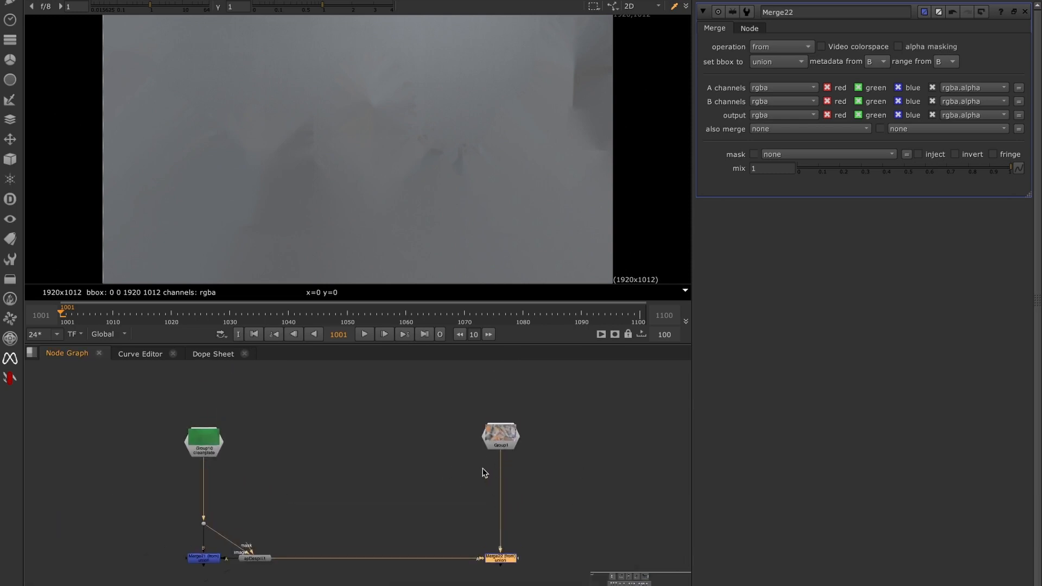
pyautogui.click(498, 442)
pyautogui.press('1')
pyautogui.click(541, 444)
pyautogui.click(500, 558)
pyautogui.press('1')
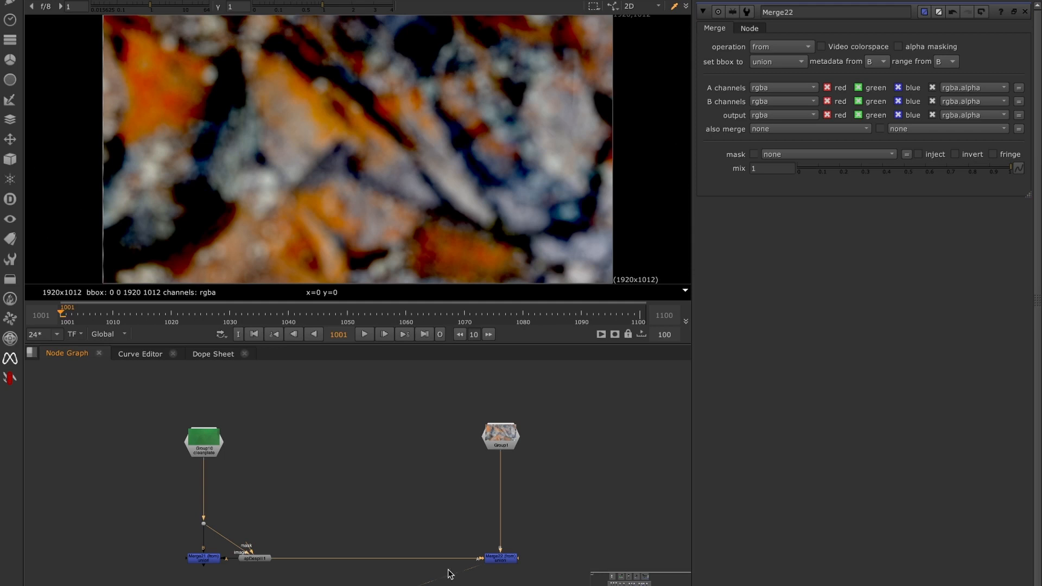
# - Copy the clean plate's dot, apDespill and from Merge, and connect the copies below the duplicated Read2 plate
pyautogui.scroll(-2, 464, 519)
pyautogui.scroll(4, 390, 508)
pyautogui.moveTo(426, 468); pyautogui.dragTo(251, 572)
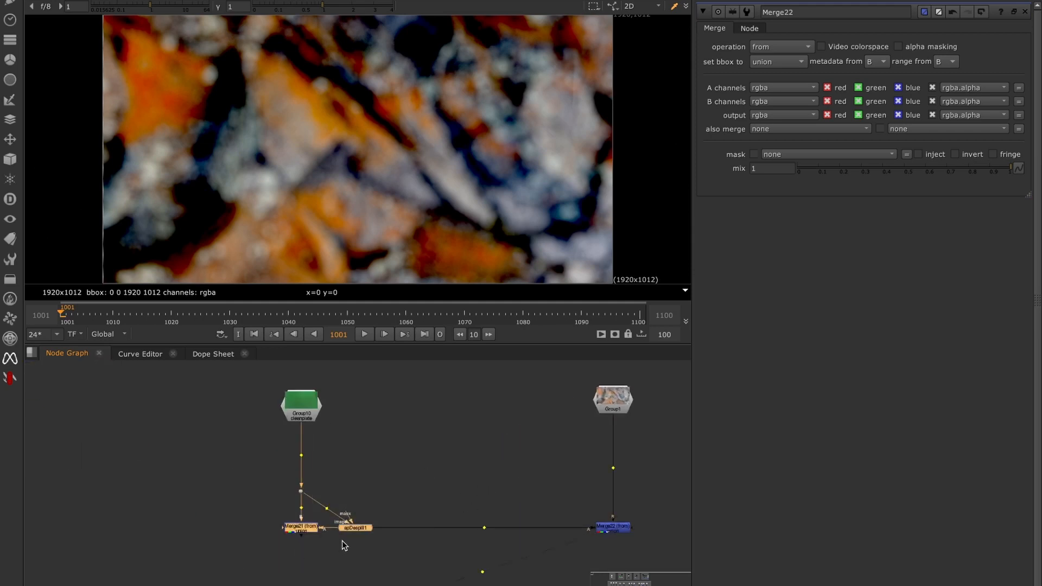
pyautogui.hotkey('ctrl', 'c')
pyautogui.moveTo(243, 515); pyautogui.dragTo(479, 518, button='middle')
pyautogui.click(259, 514)
pyautogui.hotkey('ctrl', 'v')
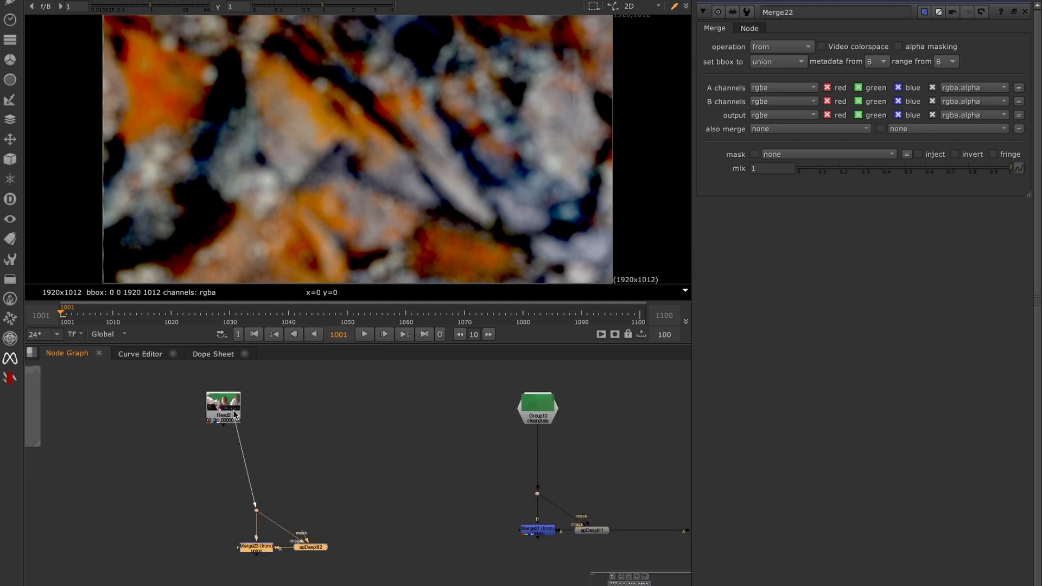
pyautogui.moveTo(260, 551); pyautogui.dragTo(226, 550)
pyautogui.click(300, 519)
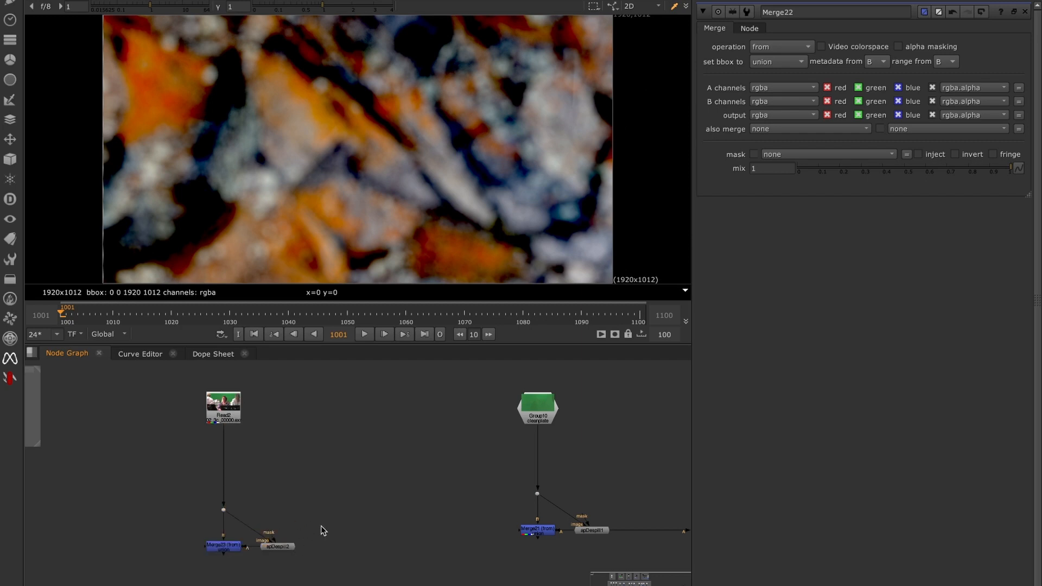
# - Compare the despilled plate with the despilled clean plate by switching between their apDespill nodes in the viewer
pyautogui.click(280, 547)
pyautogui.press('1')
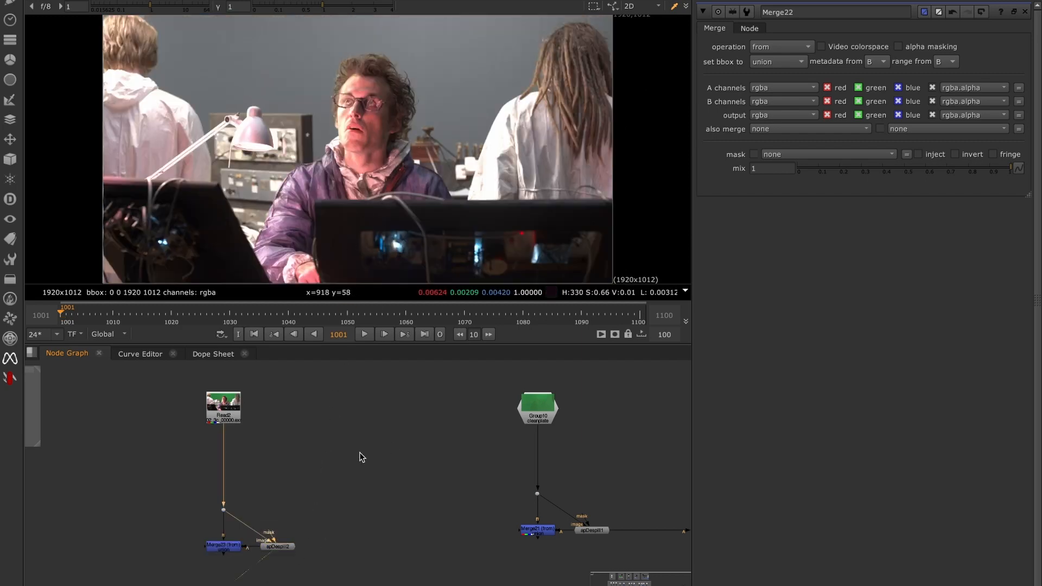
pyautogui.moveTo(361, 456); pyautogui.dragTo(347, 467, button='middle')
pyautogui.moveTo(612, 519); pyautogui.dragTo(554, 568)
pyautogui.press('1')
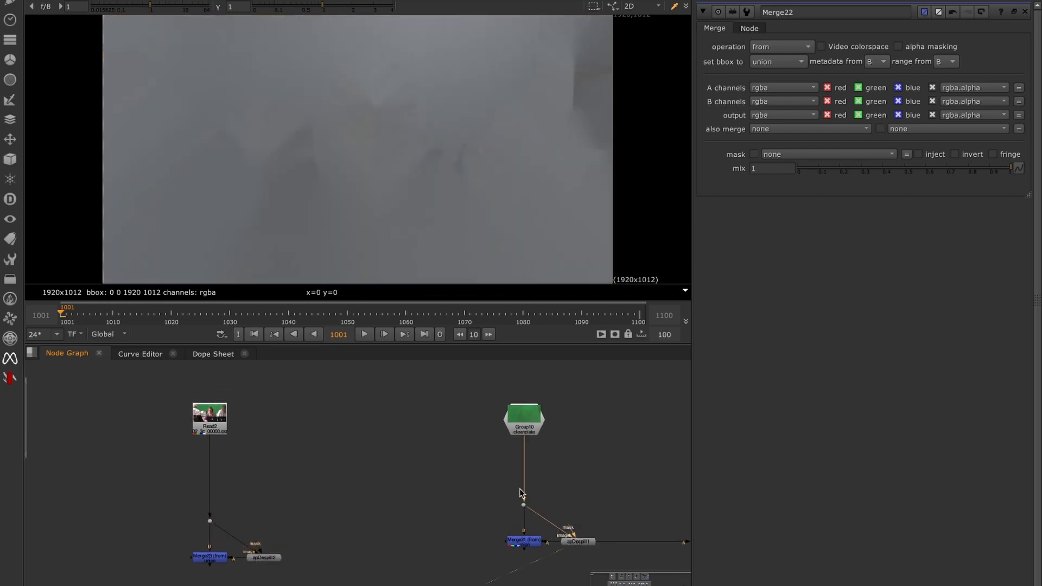
pyautogui.press('1')
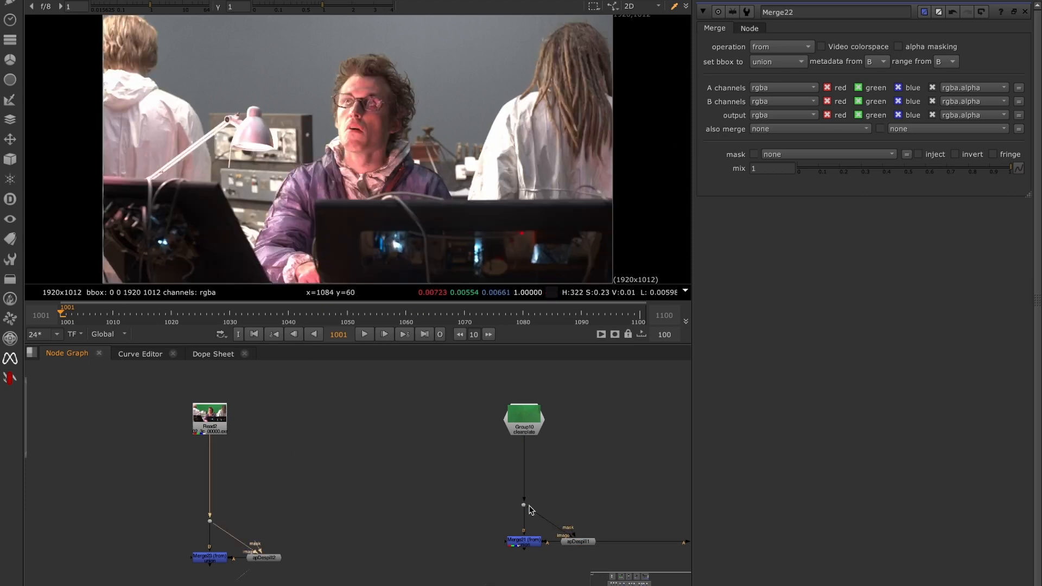
# - Compare the two apDespill results again, and view the from Merge below the background
pyautogui.moveTo(610, 517); pyautogui.dragTo(556, 573)
pyautogui.press('2')
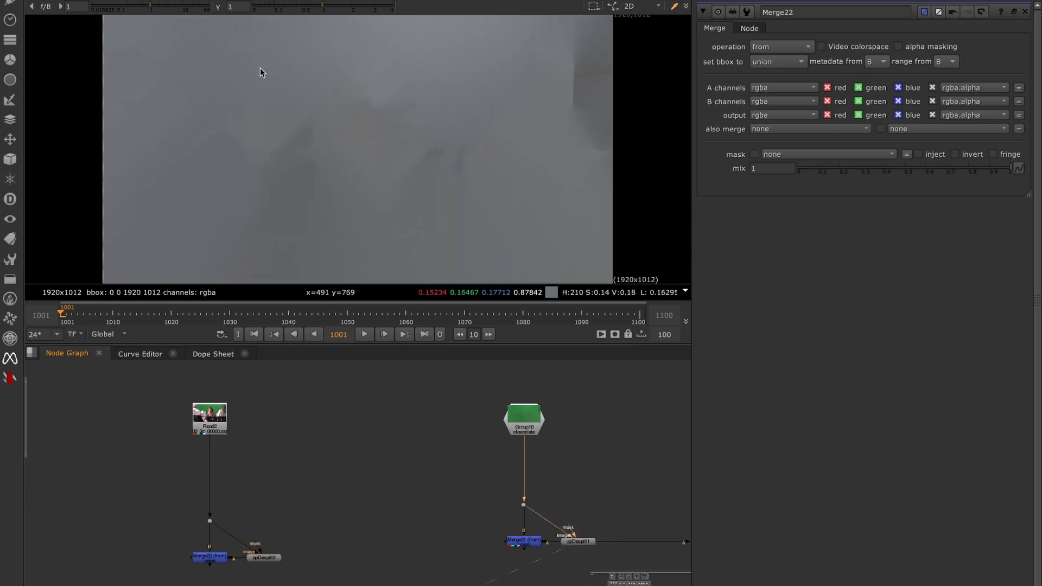
pyautogui.press('1')
pyautogui.moveTo(516, 480); pyautogui.dragTo(302, 456, button='middle')
pyautogui.moveTo(676, 481); pyautogui.dragTo(566, 541)
pyautogui.press('1')
# - Add a plus Merge below the background's from Merge, with the despilled plate routed through a dot as A
pyautogui.scroll(-2, 459, 470)
pyautogui.moveTo(443, 490); pyautogui.dragTo(469, 452, button='middle')
pyautogui.scroll(2, 261, 494)
pyautogui.press('Tab')
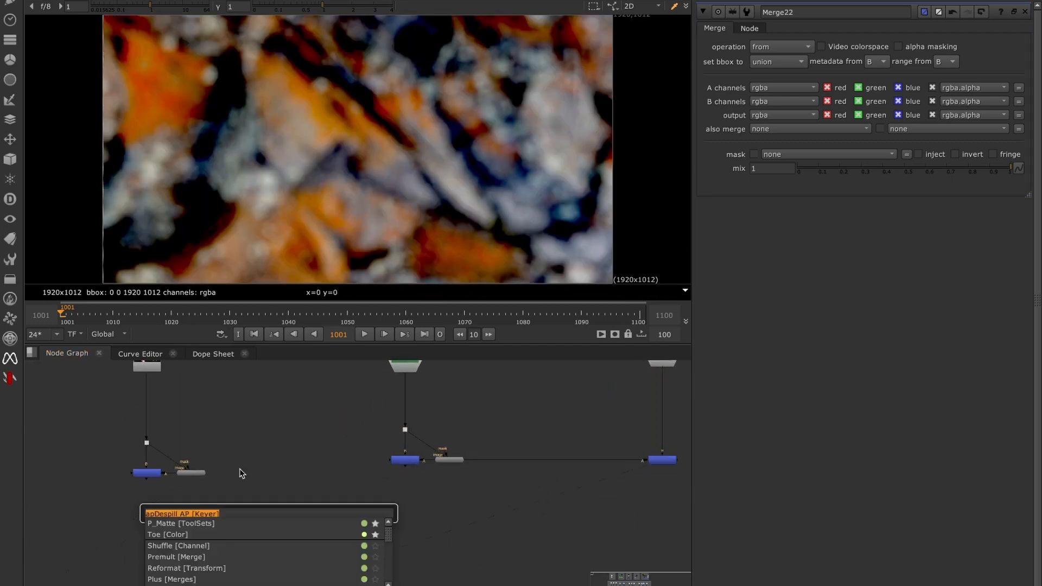
pyautogui.write('plus')
pyautogui.press('Return')
pyautogui.moveTo(279, 517); pyautogui.dragTo(192, 546)
pyautogui.keyDown('ctrl'); pyautogui.moveTo(268, 514); pyautogui.dragTo(421, 553); pyautogui.keyUp('ctrl')
pyautogui.moveTo(421, 553); pyautogui.dragTo(326, 538, button='middle')
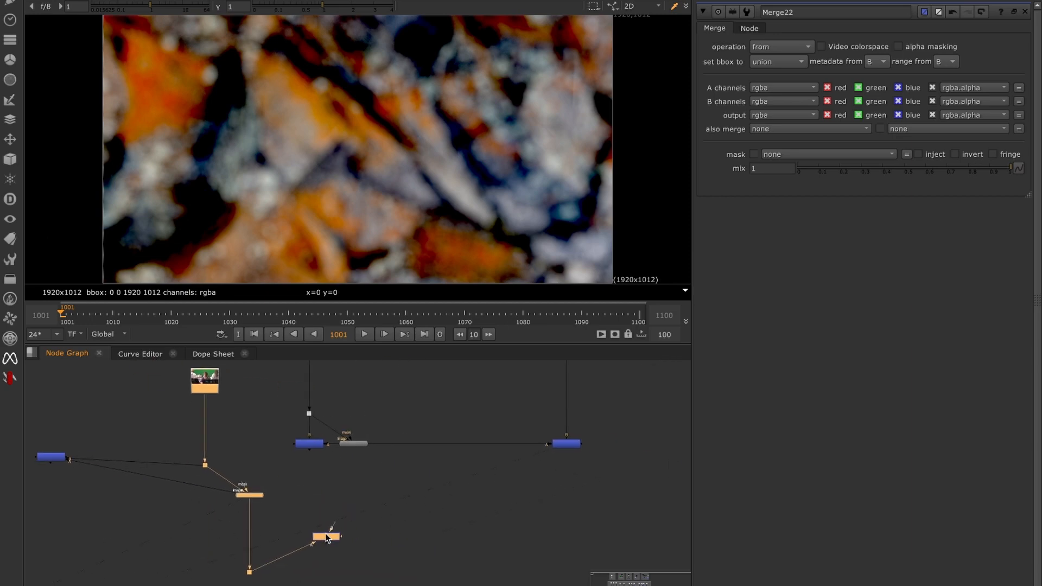
pyautogui.hotkey('ctrl', 'z')
pyautogui.click(254, 480)
pyautogui.moveTo(182, 493); pyautogui.dragTo(571, 535)
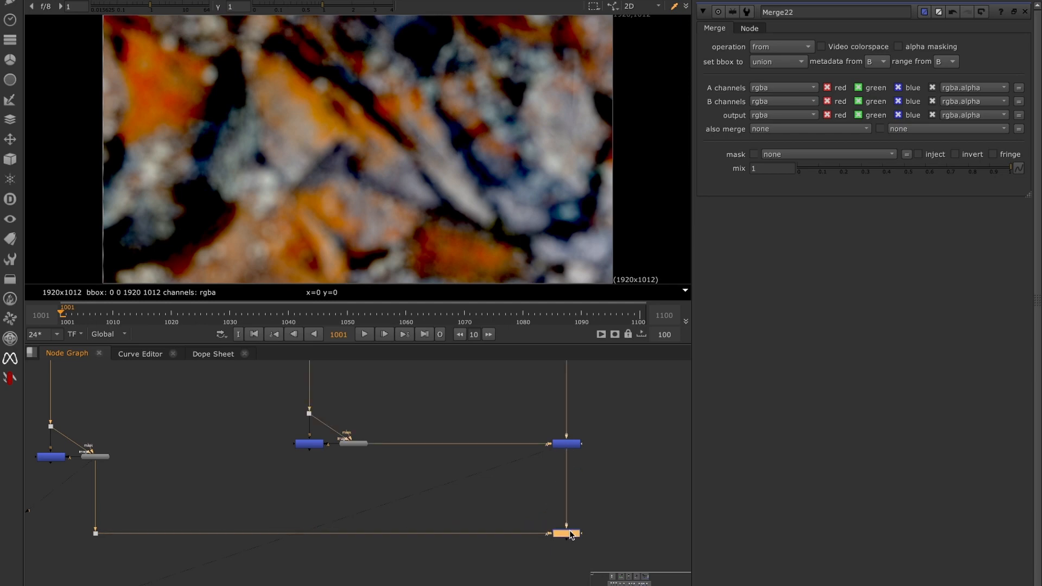
# - Sample a backing area in the despilled plate and despilled clean plate, and view the from and plus Merge results there
pyautogui.moveTo(153, 440); pyautogui.dragTo(76, 491)
pyautogui.press('1')
pyautogui.keyDown('ctrl'); pyautogui.keyDown('shift'); pyautogui.moveTo(418, 45); pyautogui.dragTo(455, 87); pyautogui.keyUp('shift'); pyautogui.keyUp('ctrl')
pyautogui.moveTo(383, 417); pyautogui.dragTo(334, 471)
pyautogui.press('1')
pyautogui.keyDown('ctrl'); pyautogui.keyDown('shift'); pyautogui.moveTo(474, 40); pyautogui.dragTo(508, 92); pyautogui.keyUp('shift'); pyautogui.keyUp('ctrl')
pyautogui.moveTo(604, 401); pyautogui.dragTo(545, 462)
pyautogui.press('1')
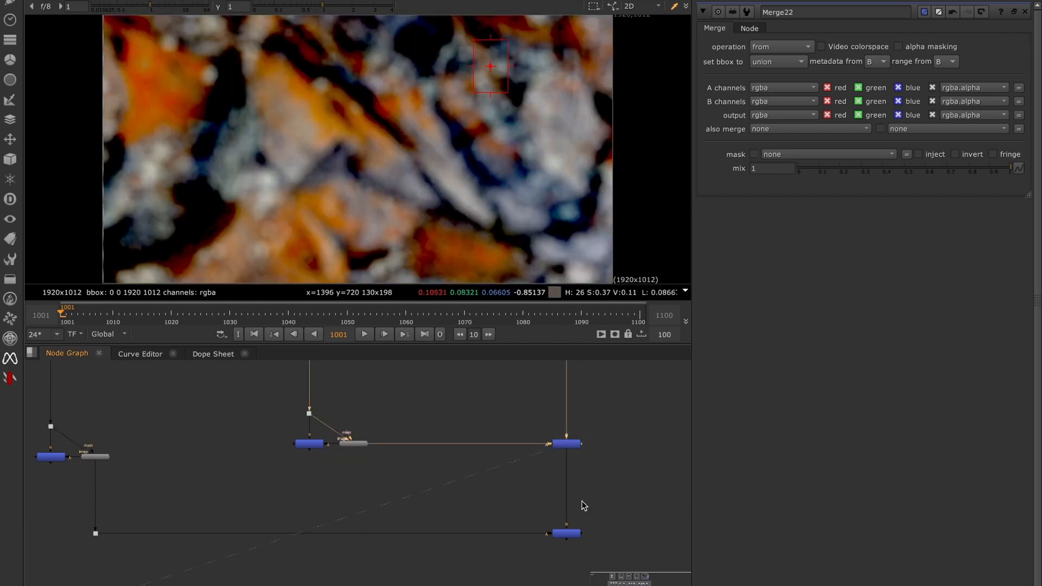
pyautogui.moveTo(583, 502); pyautogui.dragTo(532, 567)
pyautogui.press('1')
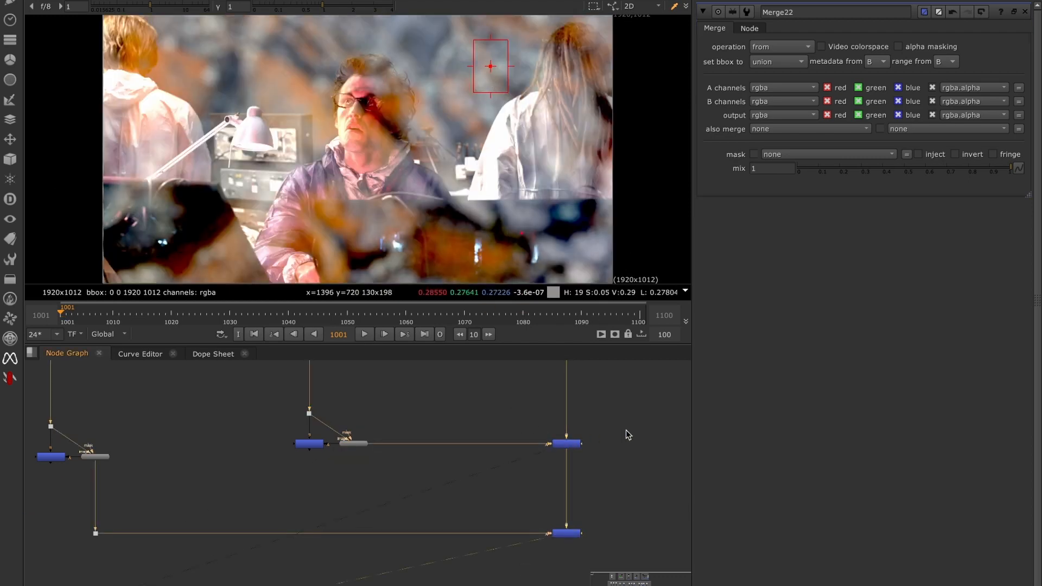
# - Compare the original background with the plus Merge result by switching between them in the viewer
pyautogui.moveTo(626, 430); pyautogui.dragTo(518, 467)
pyautogui.moveTo(607, 408); pyautogui.dragTo(515, 522, button='middle')
pyautogui.moveTo(535, 419); pyautogui.dragTo(456, 490)
pyautogui.press('1')
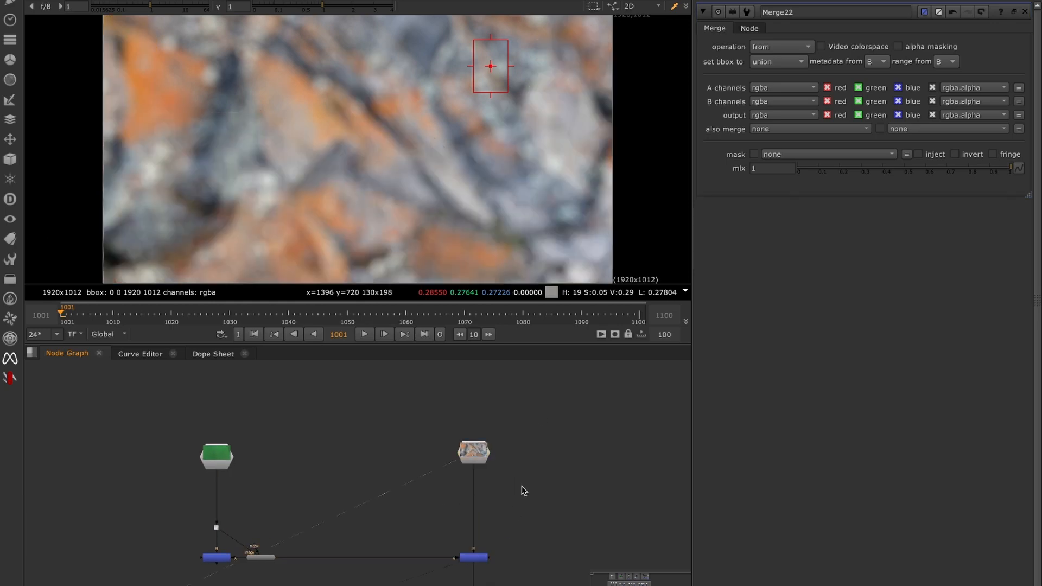
pyautogui.moveTo(521, 533); pyautogui.dragTo(513, 407, button='middle')
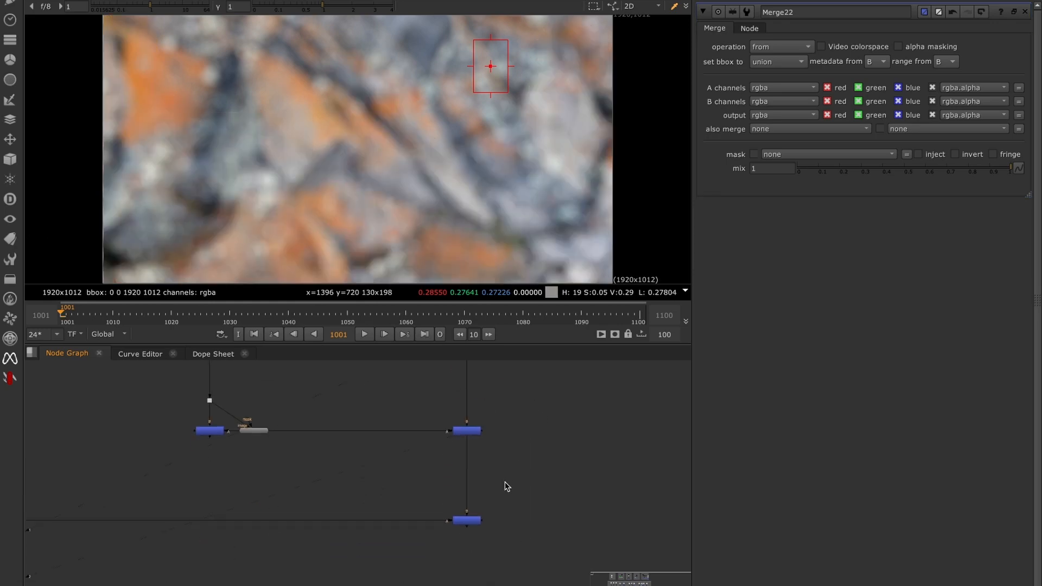
pyautogui.moveTo(519, 486); pyautogui.dragTo(448, 541)
pyautogui.press('2')
pyautogui.click(443, 543)
pyautogui.press('1')
pyautogui.press('2')
pyautogui.press('1')
pyautogui.press('2')
pyautogui.press('1')
pyautogui.press('2')
pyautogui.press('1')
pyautogui.press('2')
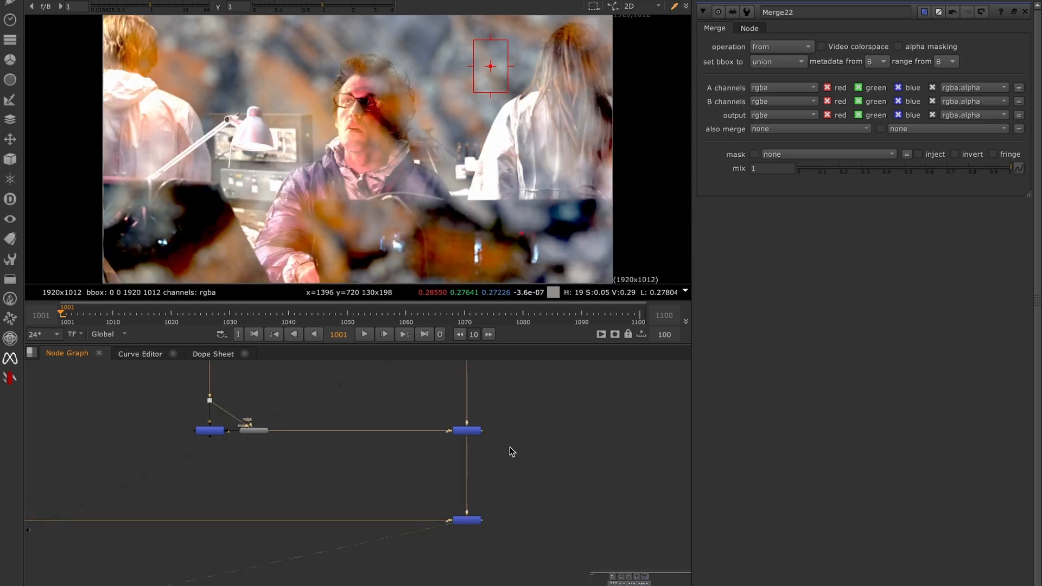
# - Review the invert and merge nodes of the circle matte in the earlier example diagram
pyautogui.keyDown('alt'); pyautogui.moveTo(510, 447); pyautogui.dragTo(458, 425, button='middle'); pyautogui.keyUp('alt')
pyautogui.moveTo(459, 425); pyautogui.dragTo(493, 530, button='middle')
pyautogui.keyDown('alt'); pyautogui.moveTo(243, 439); pyautogui.dragTo(299, 428, button='middle'); pyautogui.keyUp('alt')
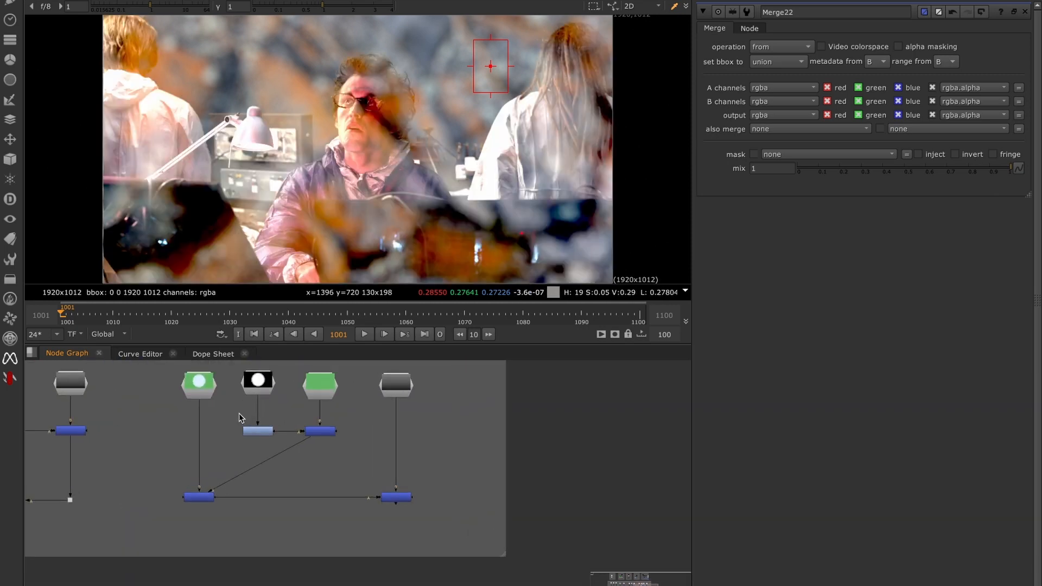
pyautogui.moveTo(241, 418); pyautogui.dragTo(364, 455)
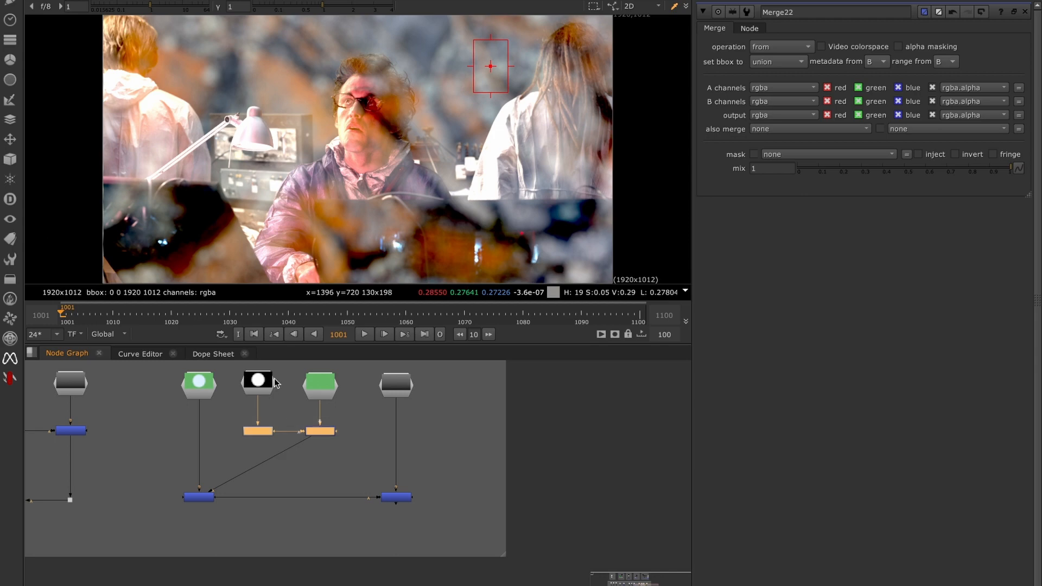
pyautogui.click(258, 431)
pyautogui.keyDown('alt'); pyautogui.moveTo(449, 444); pyautogui.dragTo(413, 405, button='middle'); pyautogui.keyUp('alt')
pyautogui.keyDown('alt'); pyautogui.moveTo(441, 499); pyautogui.dragTo(339, 487, button='middle'); pyautogui.keyUp('alt')
pyautogui.keyDown('alt'); pyautogui.moveTo(339, 487); pyautogui.dragTo(421, 486, button='middle'); pyautogui.keyUp('alt')
# - View the spill differences of the plate and clean plate, and move the plate's apDespill to the opposite side of its from Merge
pyautogui.click(235, 470)
pyautogui.press('1')
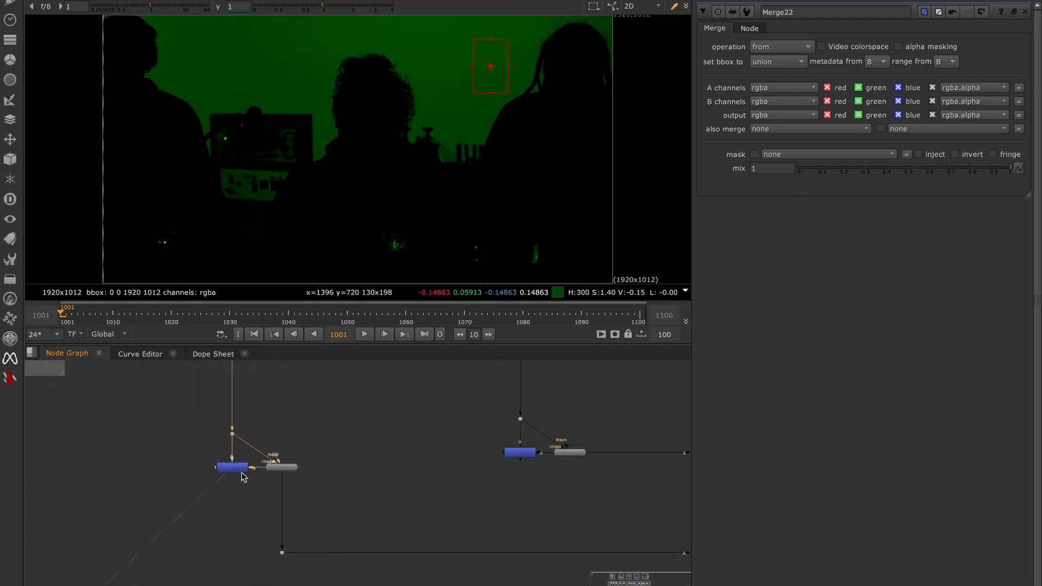
pyautogui.click(291, 468)
pyautogui.moveTo(291, 466); pyautogui.dragTo(189, 467)
pyautogui.click(241, 470)
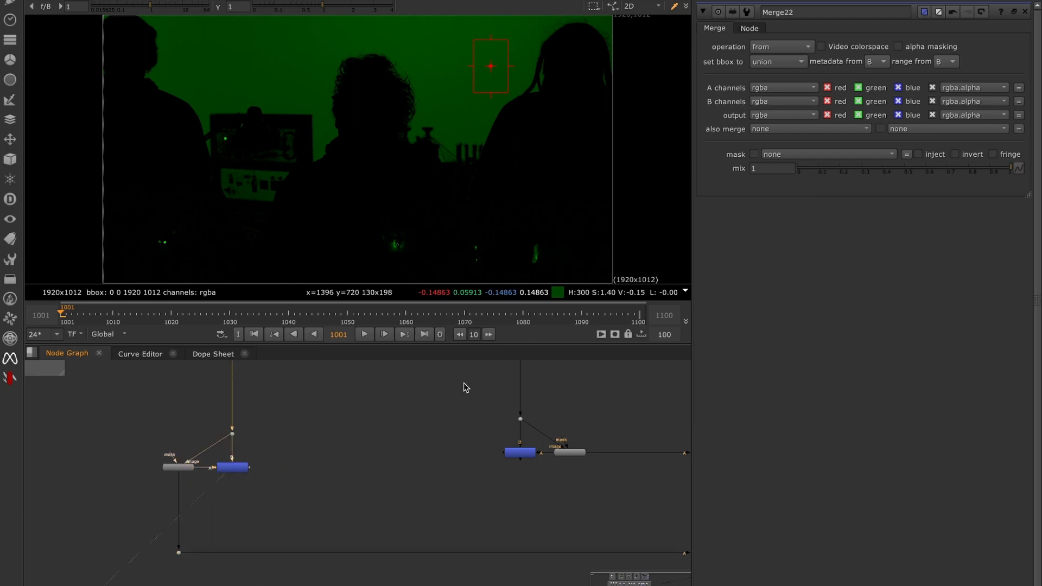
pyautogui.click(527, 455)
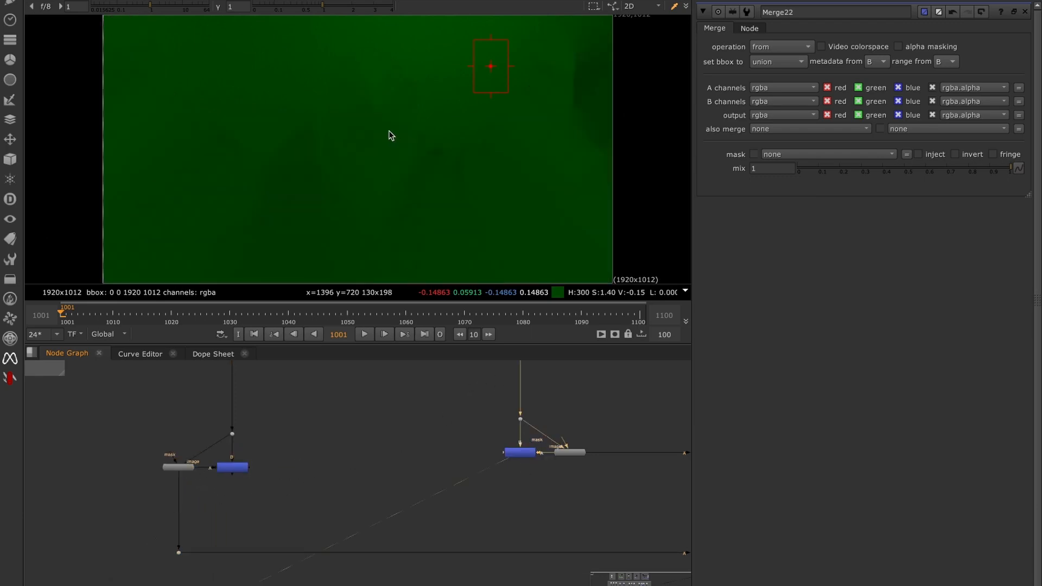
# - Add a Saturation node below the plate's from Merge, with saturation 0 and luminance math set to Maximum
pyautogui.press('Tab')
pyautogui.write('sat')
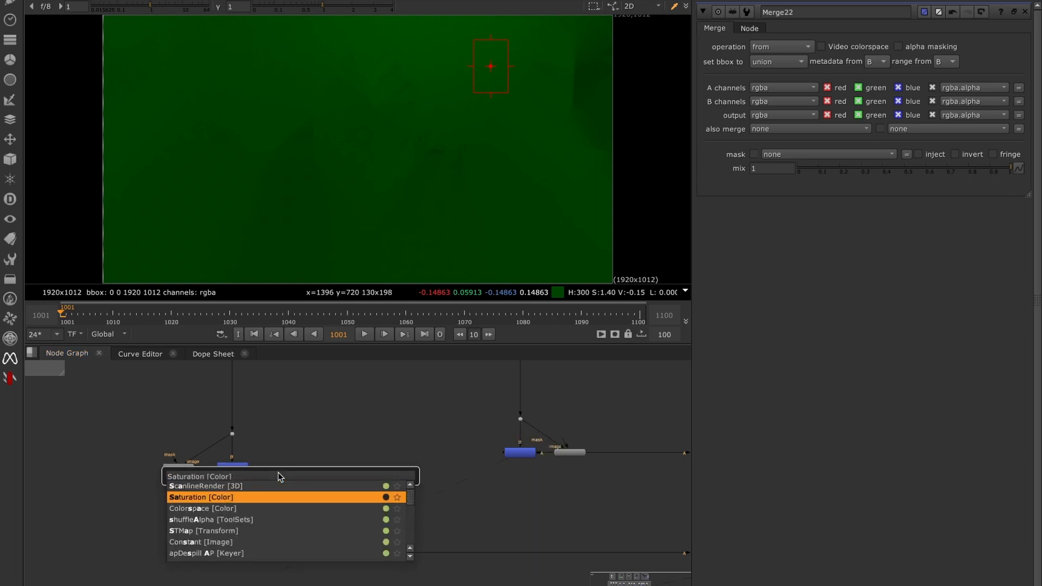
pyautogui.press('Return')
pyautogui.click(302, 492)
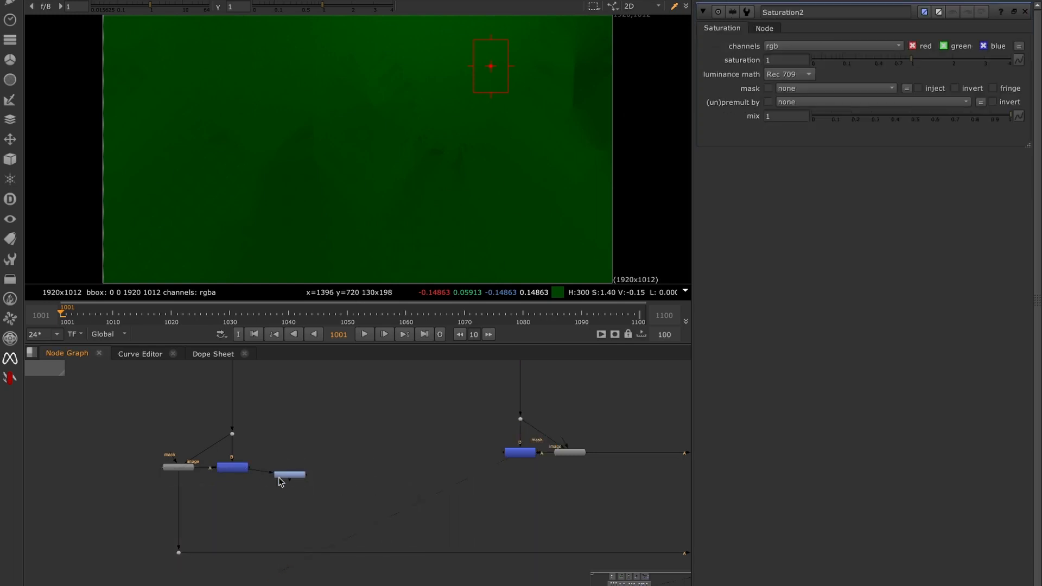
pyautogui.moveTo(283, 478); pyautogui.dragTo(237, 496)
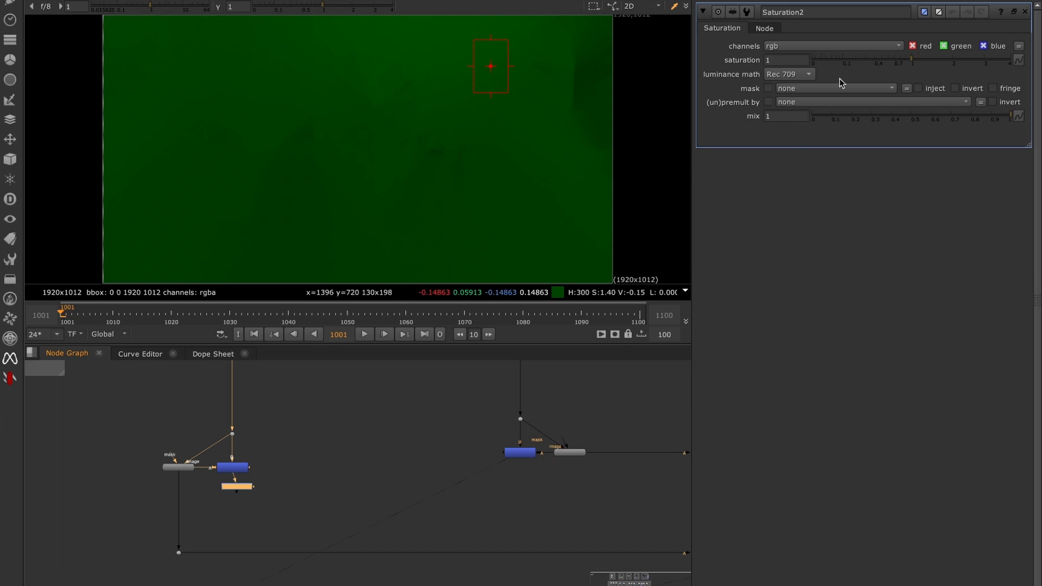
pyautogui.moveTo(242, 490); pyautogui.dragTo(238, 486)
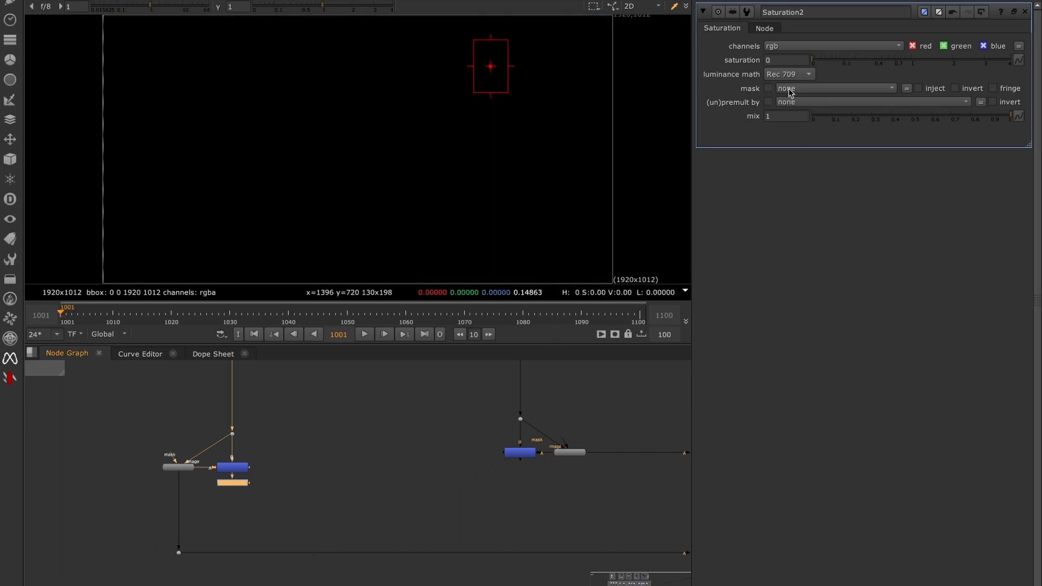
pyautogui.click(789, 73)
pyautogui.click(785, 118)
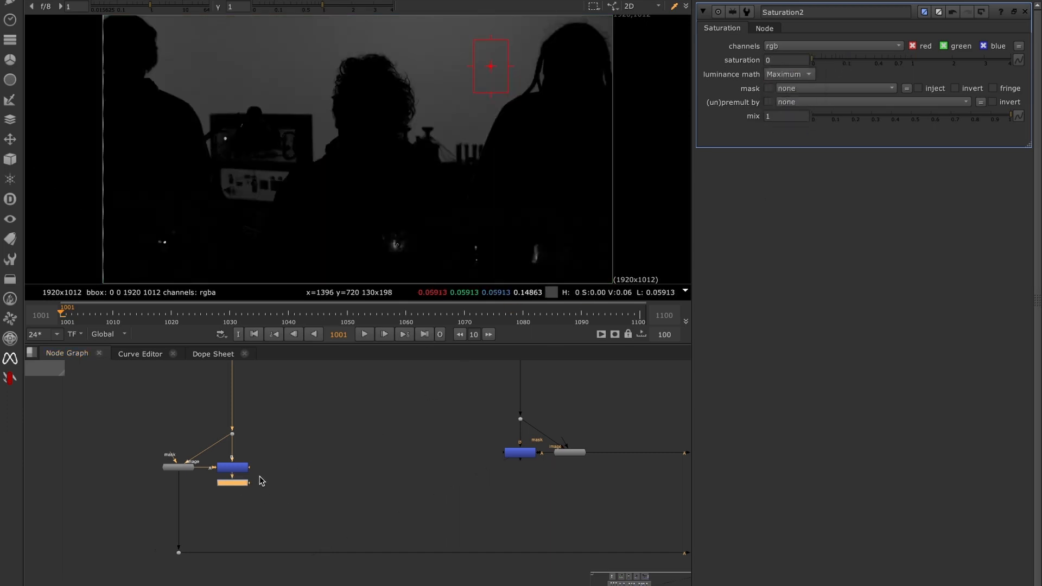
# - Clone the Saturation node and connect the clone below the clean plate's from Merge
pyautogui.hotkey('alt', 'k')
pyautogui.moveTo(290, 506)
pyautogui.mouseDown(button='middle')
pyautogui.moveTo(533, 486)
pyautogui.moveTo(280, 508)
pyautogui.mouseUp(button='middle')
pyautogui.moveTo(280, 502)
pyautogui.mouseDown()
pyautogui.moveTo(535, 478)
pyautogui.moveTo(513, 483)
pyautogui.mouseUp()
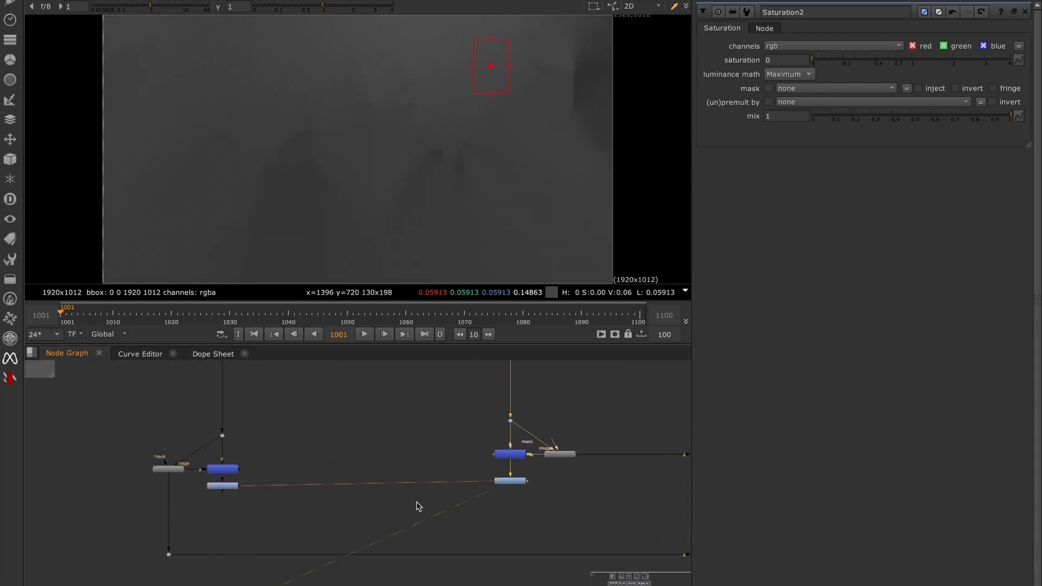
# - Add a divide Merge with the plate's Saturation as A and the clean plate's as B, and inspect the resulting matte
pyautogui.press('m')
pyautogui.moveTo(239, 485); pyautogui.dragTo(240, 485)
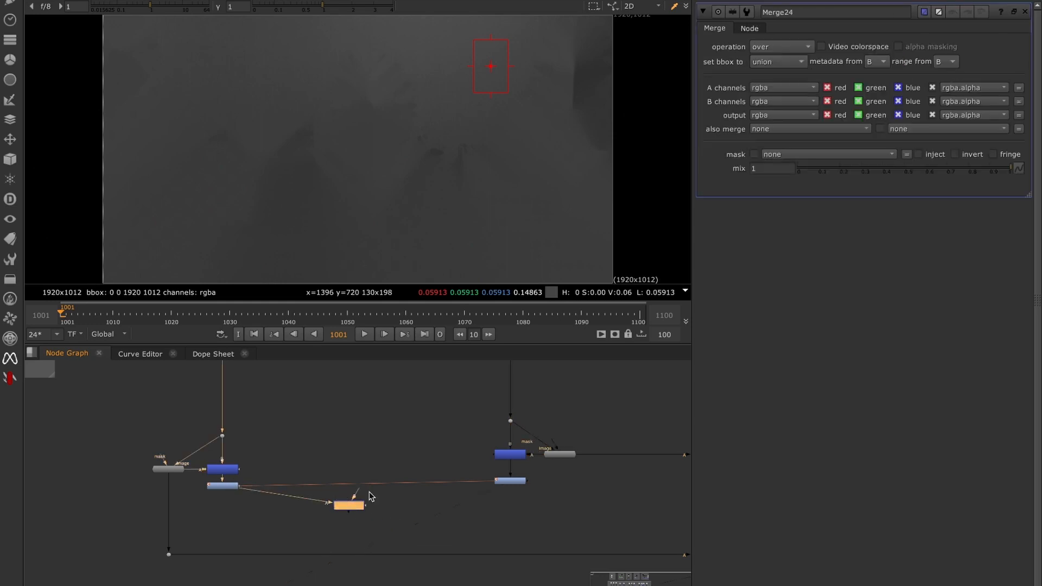
pyautogui.moveTo(429, 496); pyautogui.dragTo(502, 482)
pyautogui.press('`')
pyautogui.moveTo(350, 504); pyautogui.dragTo(514, 501)
pyautogui.click(426, 435)
pyautogui.press('1')
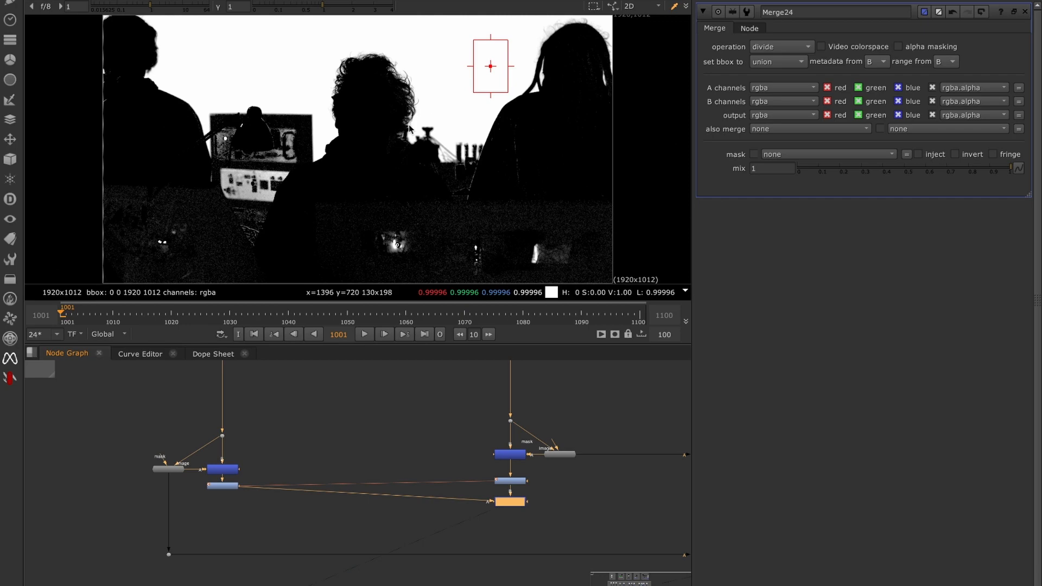
pyautogui.keyDown('ctrl'); pyautogui.rightClick(386, 159); pyautogui.keyUp('ctrl')
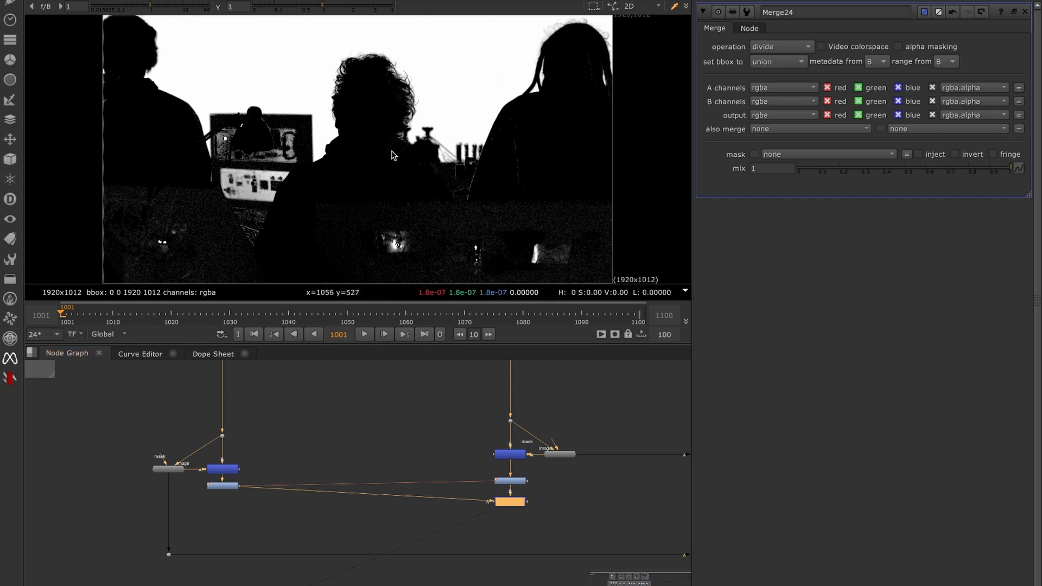
# - Add a Clamp node below the divide Merge
pyautogui.press('Tab')
pyautogui.write('clamp')
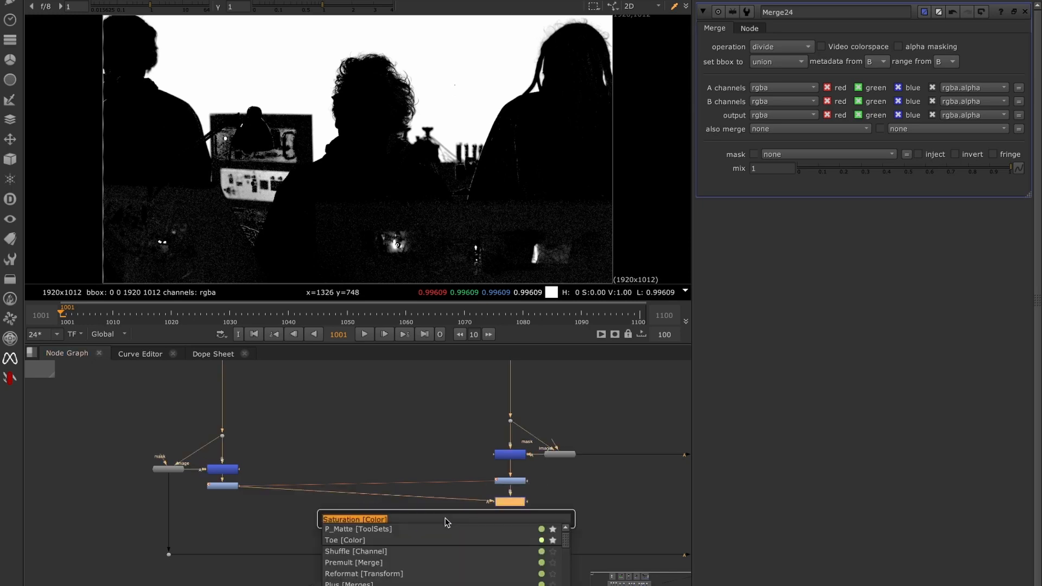
pyautogui.press('Return')
# - Insert a multiply Merge between the background's from and plus Merges, with the clamped matte as A
pyautogui.moveTo(572, 482); pyautogui.dragTo(317, 451, button='middle')
pyautogui.click(448, 463)
pyautogui.press('m')
pyautogui.moveTo(441, 455); pyautogui.dragTo(548, 474)
pyautogui.press('`')
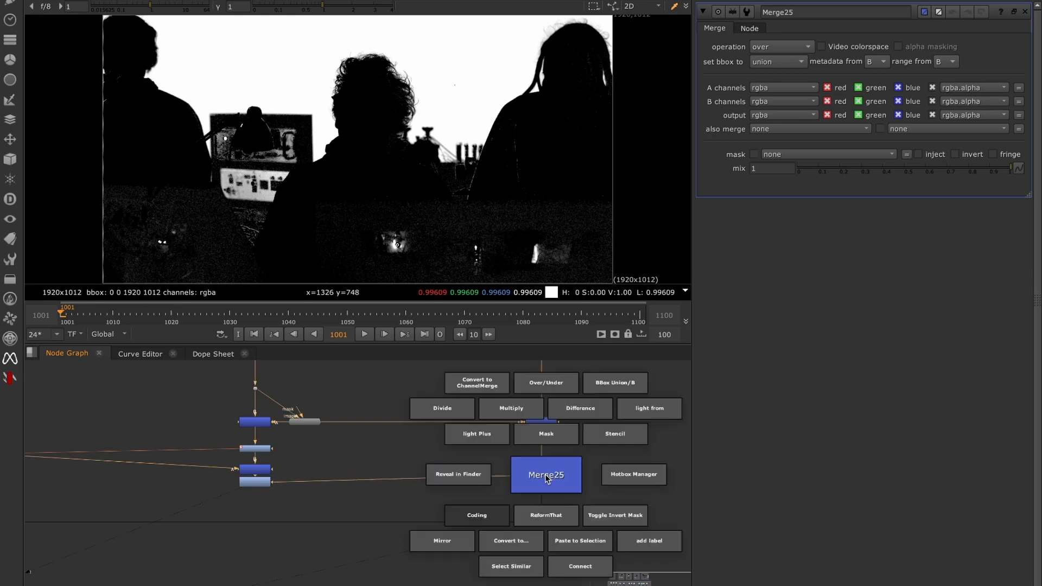
pyautogui.click(511, 408)
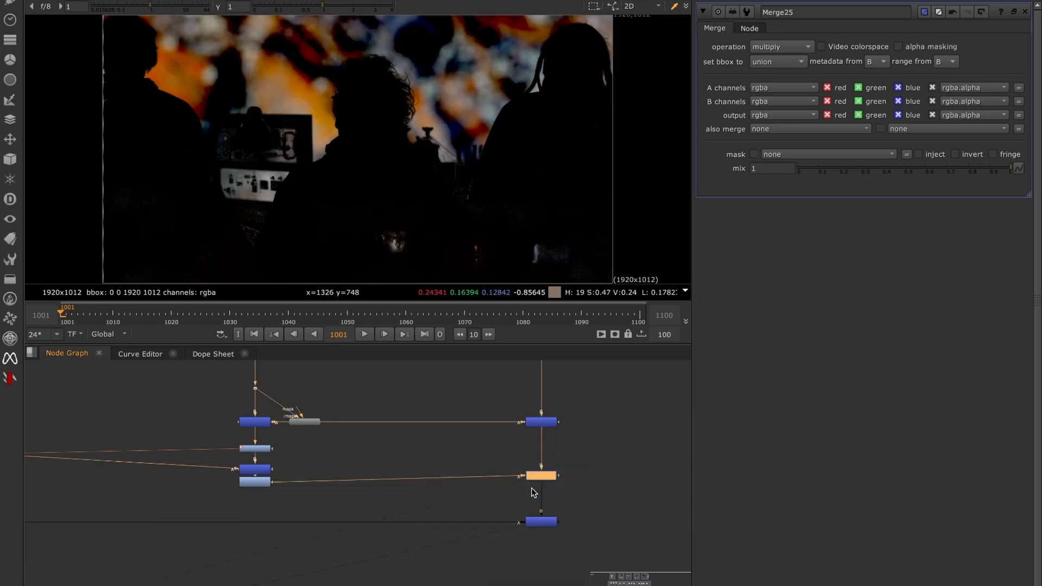
# - Inspect the background with the despilled clean plate subtracted, before the matte is multiplied in
pyautogui.moveTo(584, 389); pyautogui.dragTo(488, 445)
pyautogui.press('1')
pyautogui.click(593, 403)
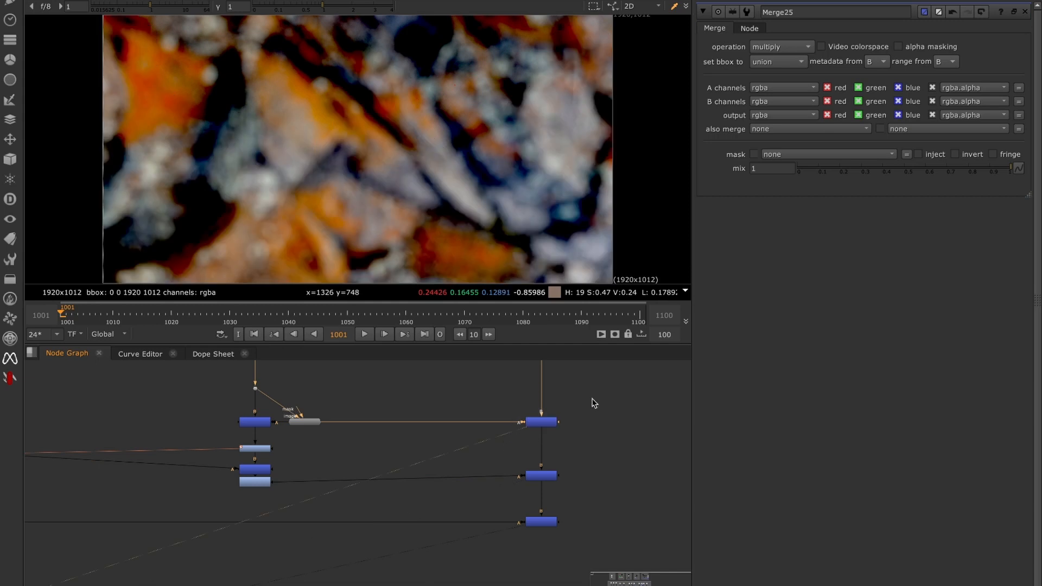
pyautogui.moveTo(593, 403); pyautogui.dragTo(552, 500, button='middle')
pyautogui.moveTo(464, 449); pyautogui.dragTo(524, 395)
pyautogui.press('1')
pyautogui.click(553, 423)
pyautogui.moveTo(525, 541); pyautogui.dragTo(519, 453, button='middle')
pyautogui.moveTo(553, 413); pyautogui.dragTo(499, 450, button='middle')
pyautogui.moveTo(514, 438); pyautogui.dragTo(411, 478)
pyautogui.press('1')
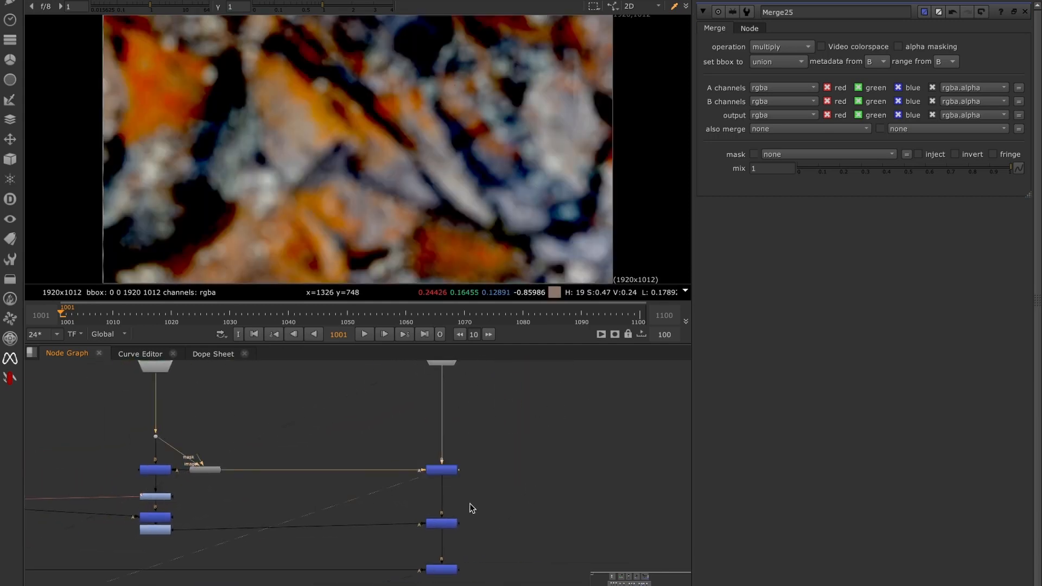
# - View the multiply Merge result and the final plus Merge composite in turn
pyautogui.moveTo(512, 503); pyautogui.dragTo(431, 530)
pyautogui.press('1')
pyautogui.click(396, 541)
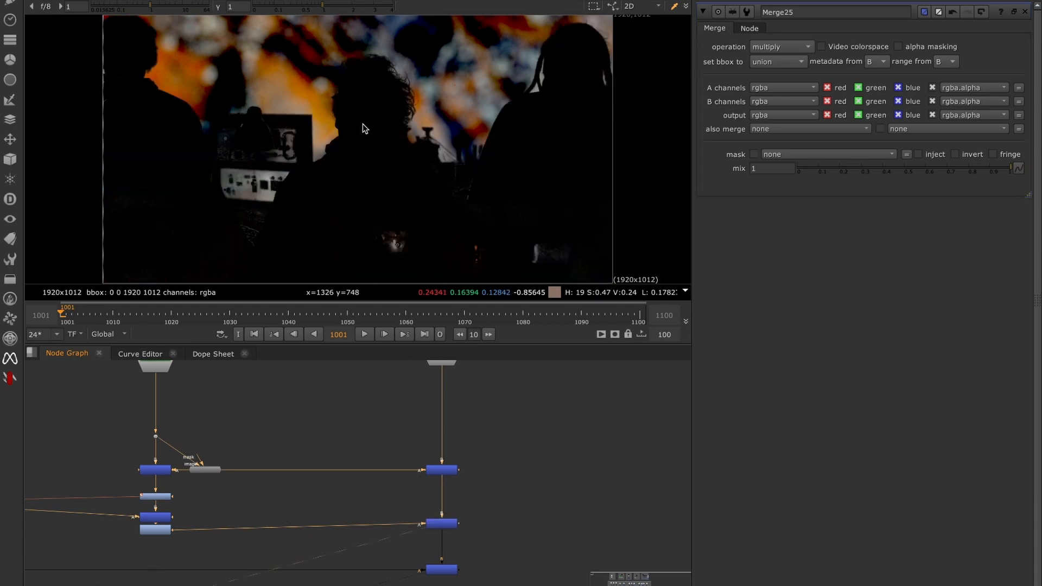
pyautogui.moveTo(502, 540); pyautogui.dragTo(411, 580)
pyautogui.press('1')
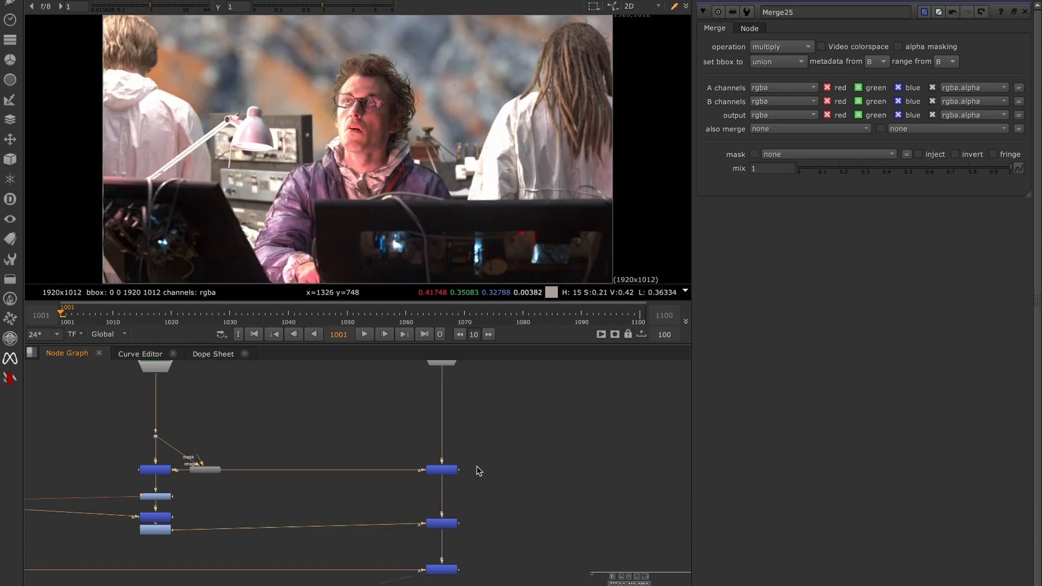
pyautogui.scroll(-3, 479, 470)
pyautogui.moveTo(97, 513); pyautogui.dragTo(143, 513, button='middle')
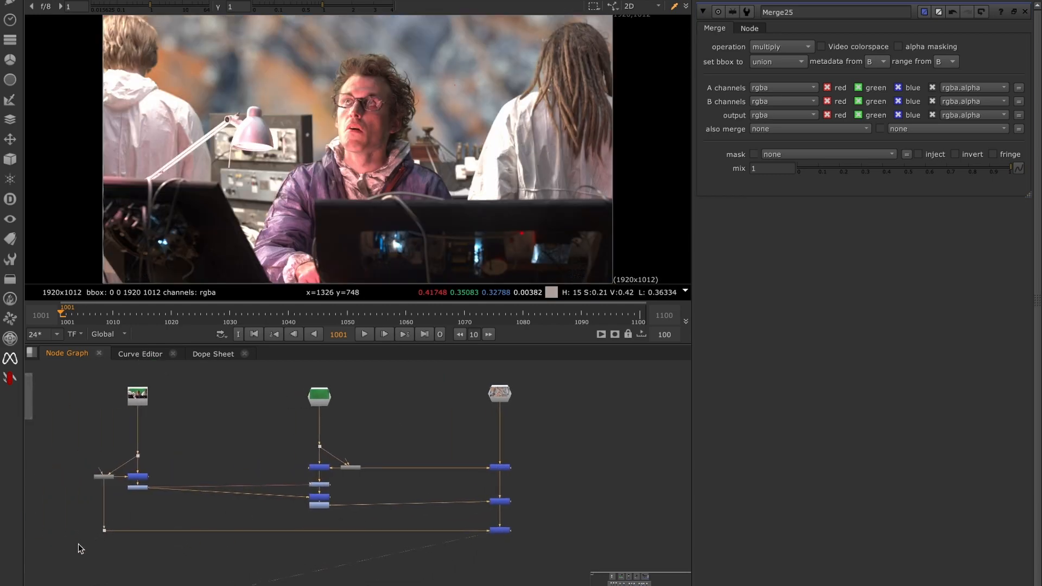
# - Check the dot below the plate's apDespill and view the background's from Merge again
pyautogui.moveTo(80, 549); pyautogui.dragTo(112, 527)
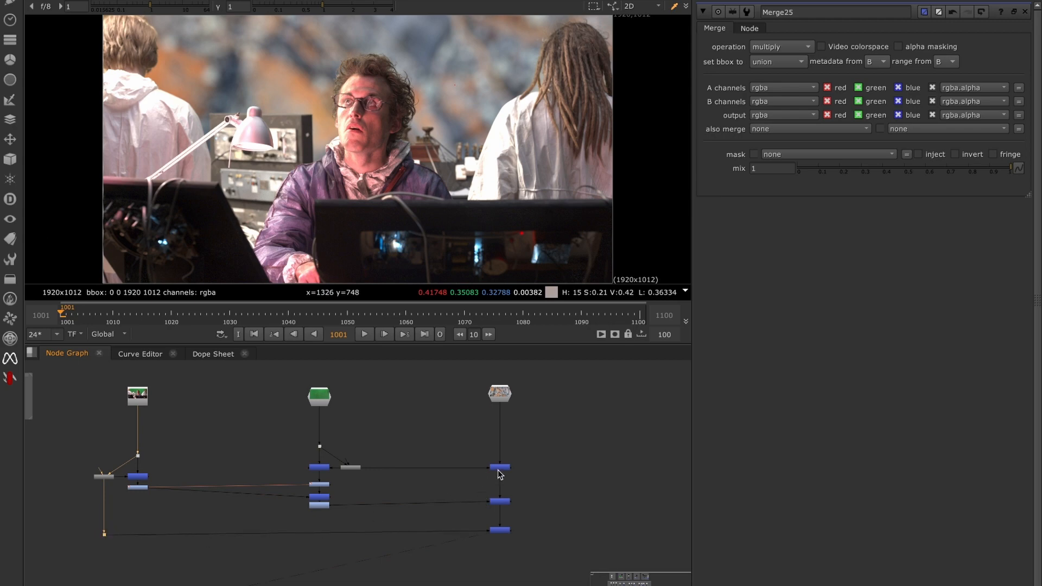
pyautogui.click(499, 467)
pyautogui.press('1')
pyautogui.scroll(-3, 503, 498)
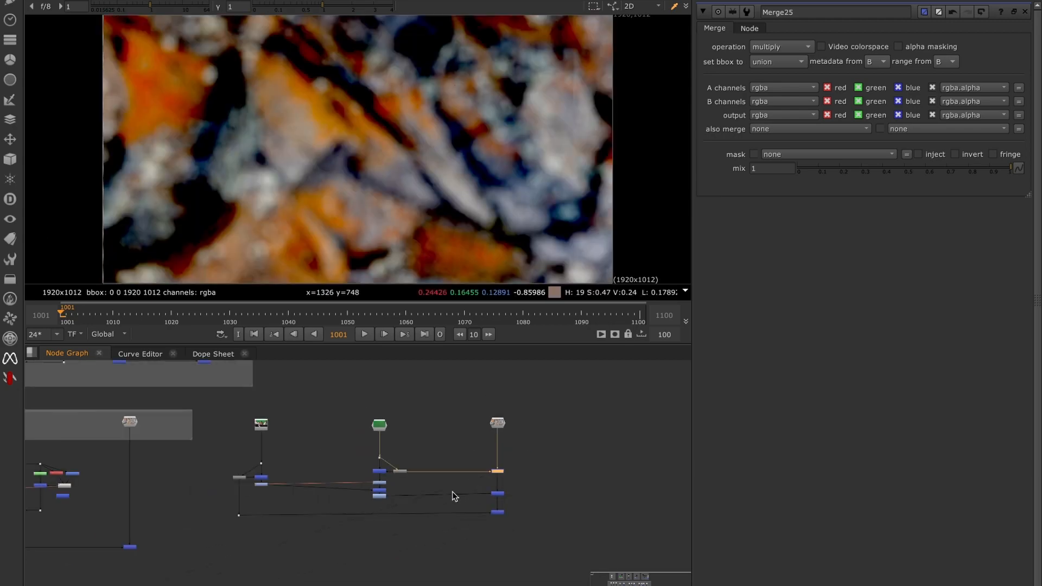
# - Inspect the clamped spill matte below the clean plate, then the despilled plate at the dot feeding the final Merge
pyautogui.moveTo(524, 462); pyautogui.dragTo(568, 446, button='middle')
pyautogui.moveTo(586, 435); pyautogui.dragTo(256, 528)
pyautogui.scroll(2, 449, 461)
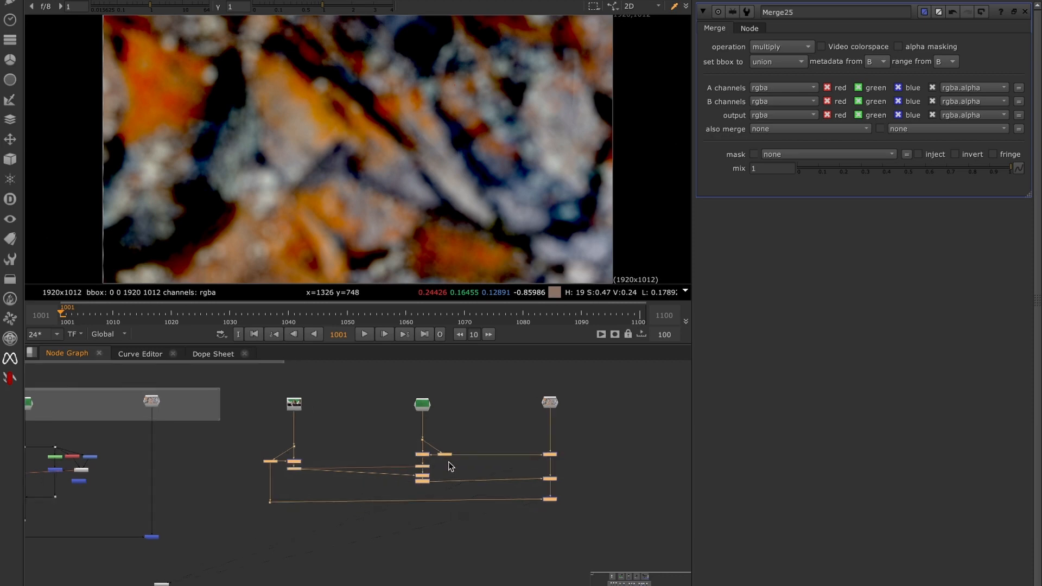
pyautogui.scroll(3, 416, 503)
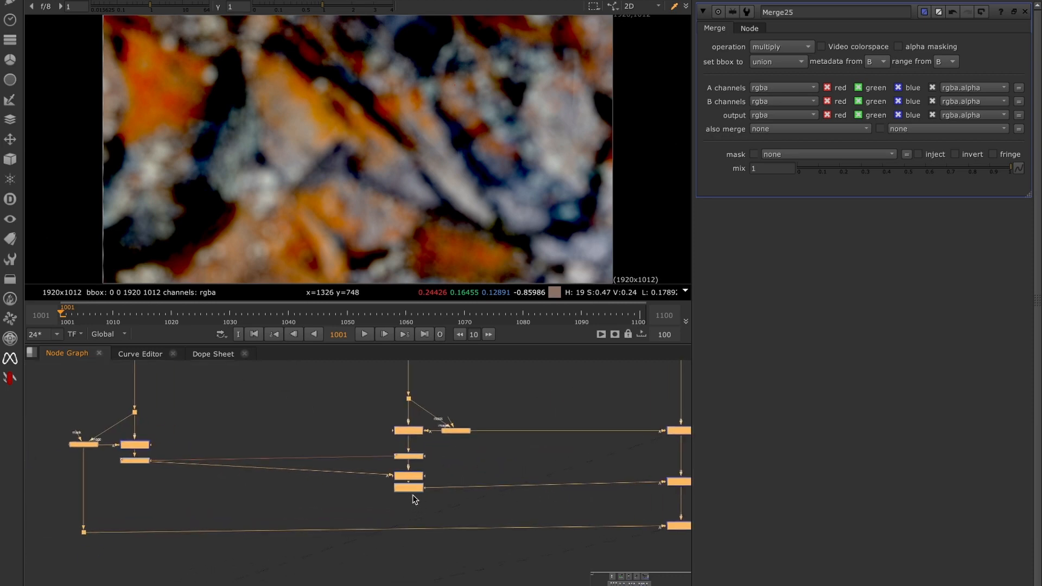
pyautogui.click(422, 484)
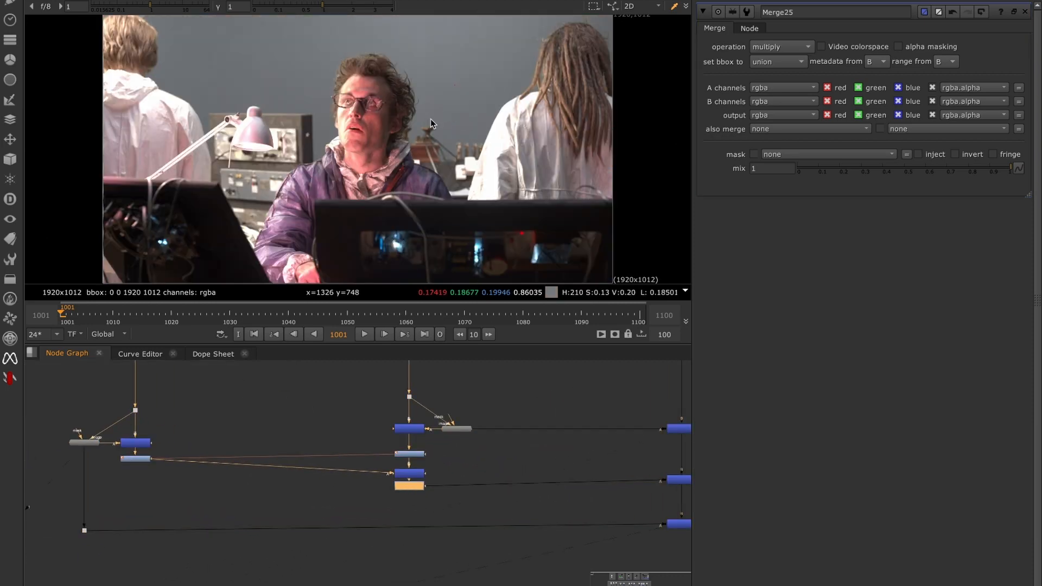
pyautogui.press('1')
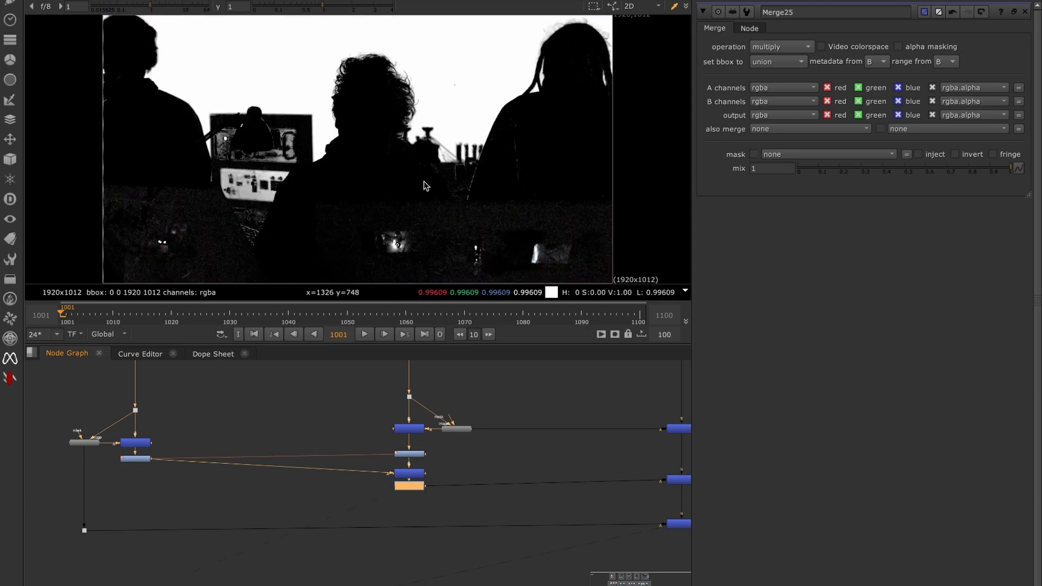
pyautogui.moveTo(146, 496); pyautogui.dragTo(72, 574)
pyautogui.press('1')
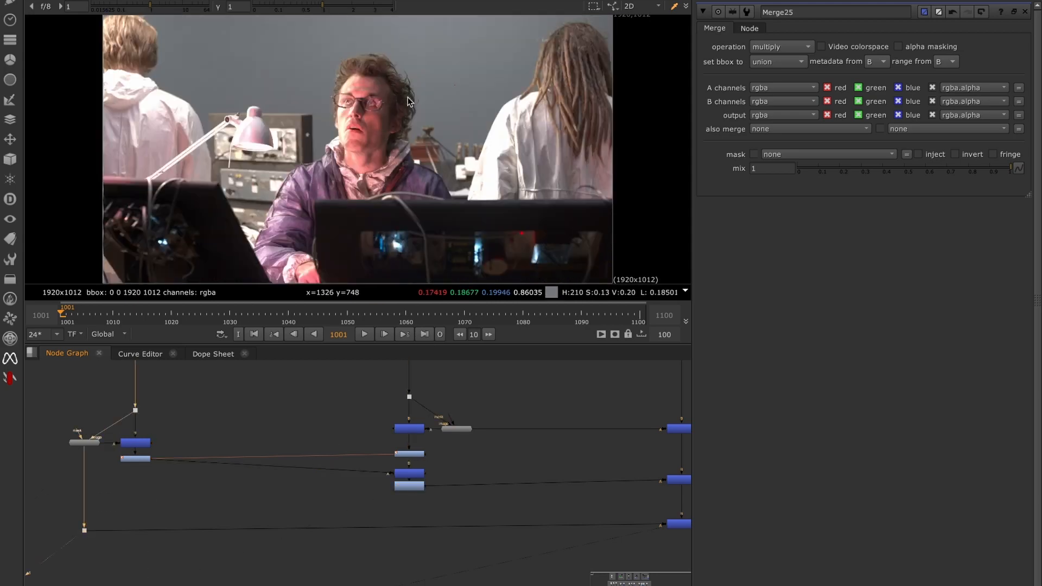
# - View the final plus Merge composite below the background and check its alpha channel
pyautogui.scroll(-3, 559, 446)
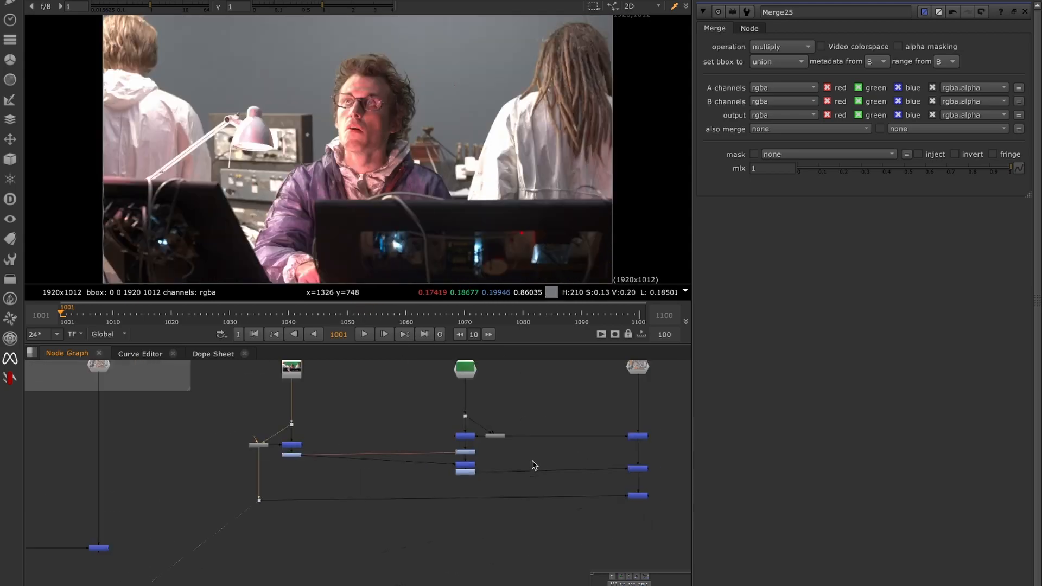
pyautogui.moveTo(619, 481); pyautogui.dragTo(523, 488, button='middle')
pyautogui.moveTo(573, 485); pyautogui.dragTo(499, 528)
pyautogui.press('1')
pyautogui.press('a')
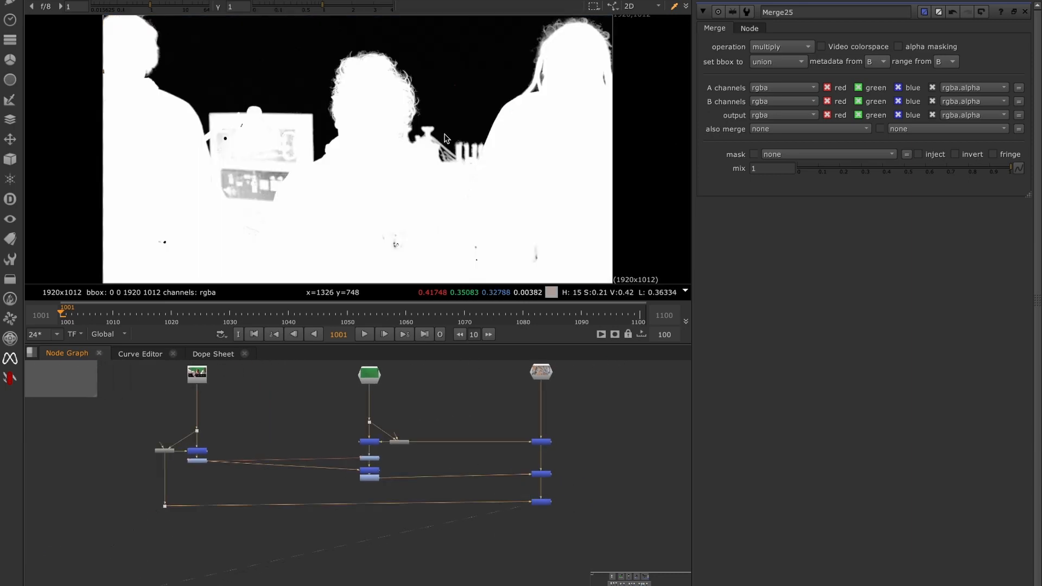
pyautogui.press('a')
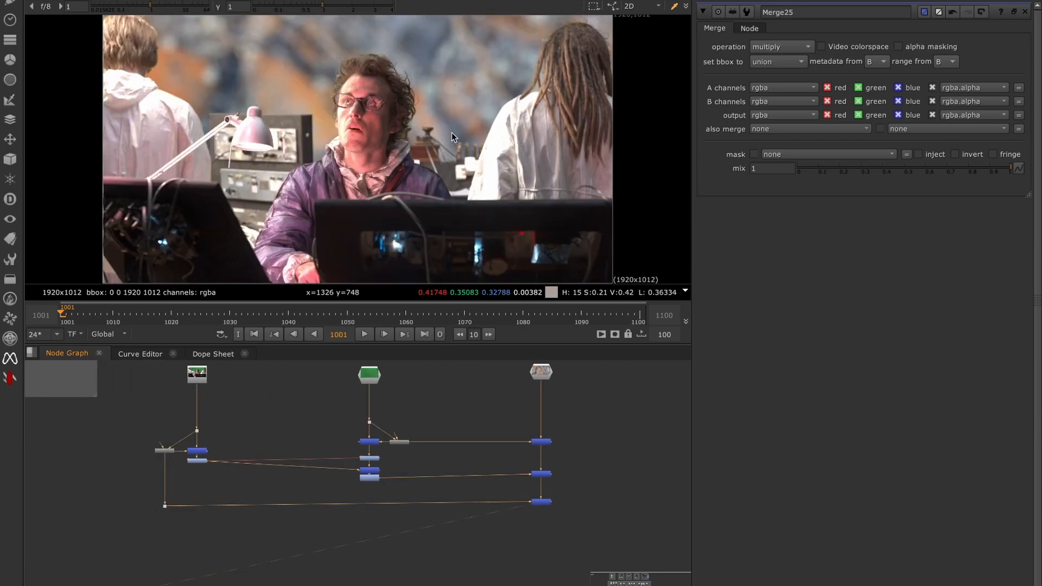
pyautogui.moveTo(441, 431); pyautogui.dragTo(419, 439, button='middle')
pyautogui.moveTo(383, 450); pyautogui.dragTo(433, 446)
pyautogui.hotkey('ctrl', 'z')
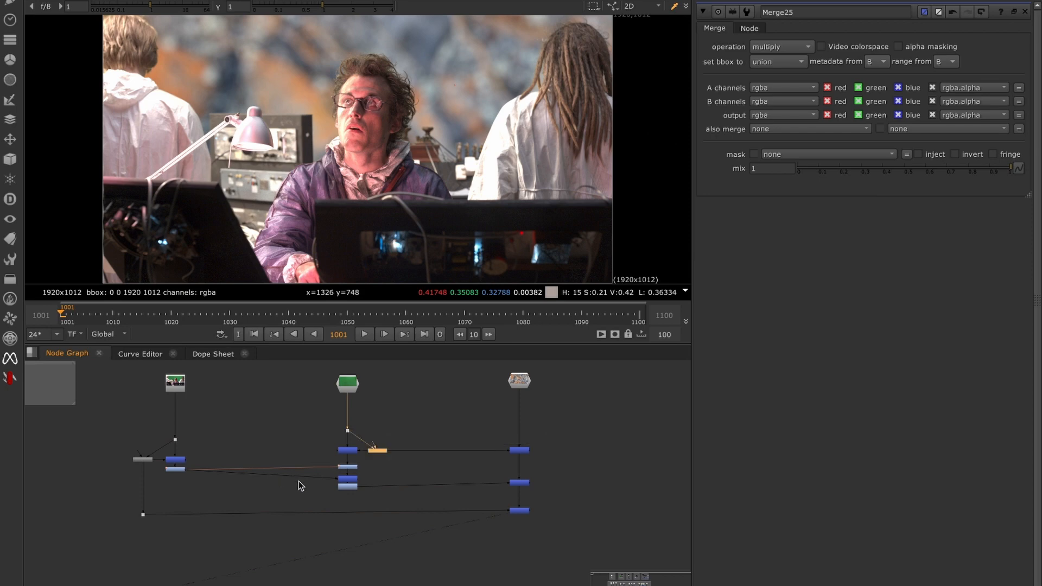
# - View the final Merge below the background in the neighbouring matte-based keying setup for comparison
pyautogui.moveTo(298, 481); pyautogui.dragTo(584, 460, button='middle')
pyautogui.moveTo(217, 498); pyautogui.dragTo(421, 479, button='middle')
pyautogui.click(474, 523)
pyautogui.press('1')
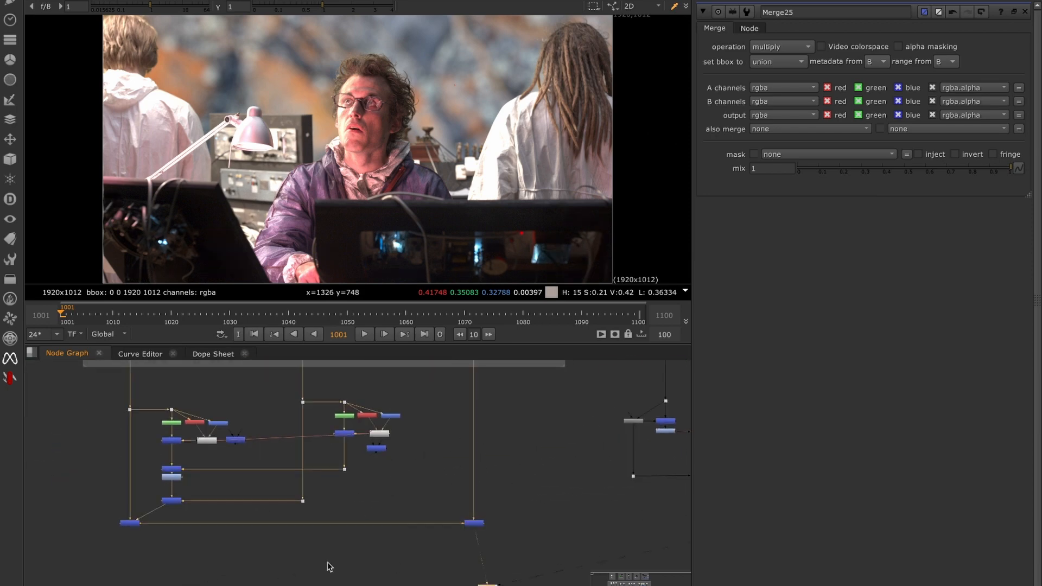
# - View the Merge that isolates the foreground below the plate in that setup, comparing its colour with its alpha
pyautogui.click(129, 524)
pyautogui.press('1')
pyautogui.press('a')
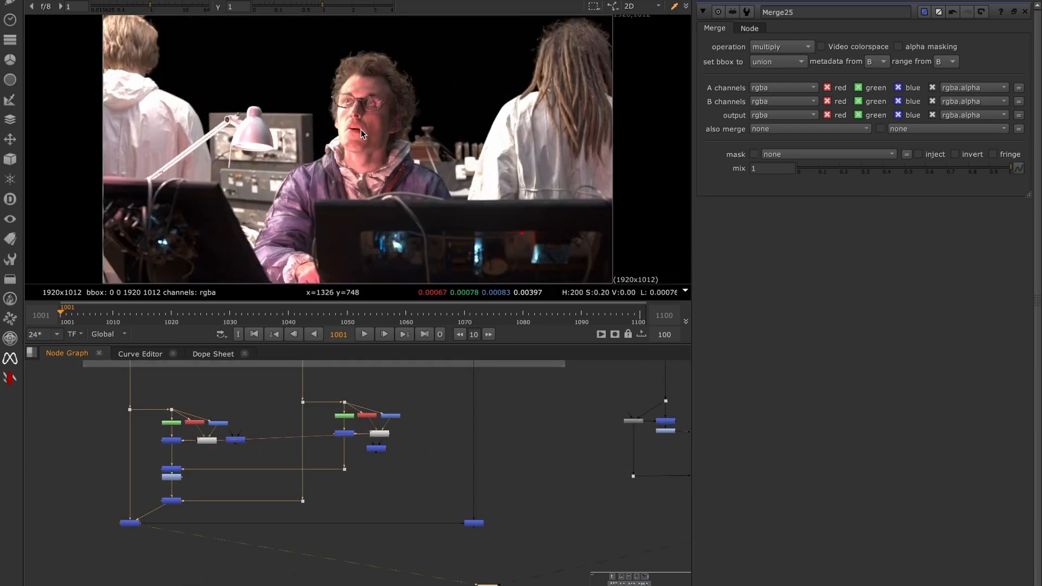
pyautogui.press('a')
pyautogui.press('a')
pyautogui.press('a')
pyautogui.press('a')
pyautogui.press('a')
pyautogui.press('a')
# - View the matte-based setup's finished background composite again and look over both keying setups in the node graph
pyautogui.moveTo(526, 491); pyautogui.dragTo(427, 547)
pyautogui.press('1')
pyautogui.click(479, 502)
pyautogui.scroll(-3, 499, 444)
pyautogui.moveTo(500, 445); pyautogui.dragTo(388, 497, button='middle')
pyautogui.scroll(2, 353, 494)
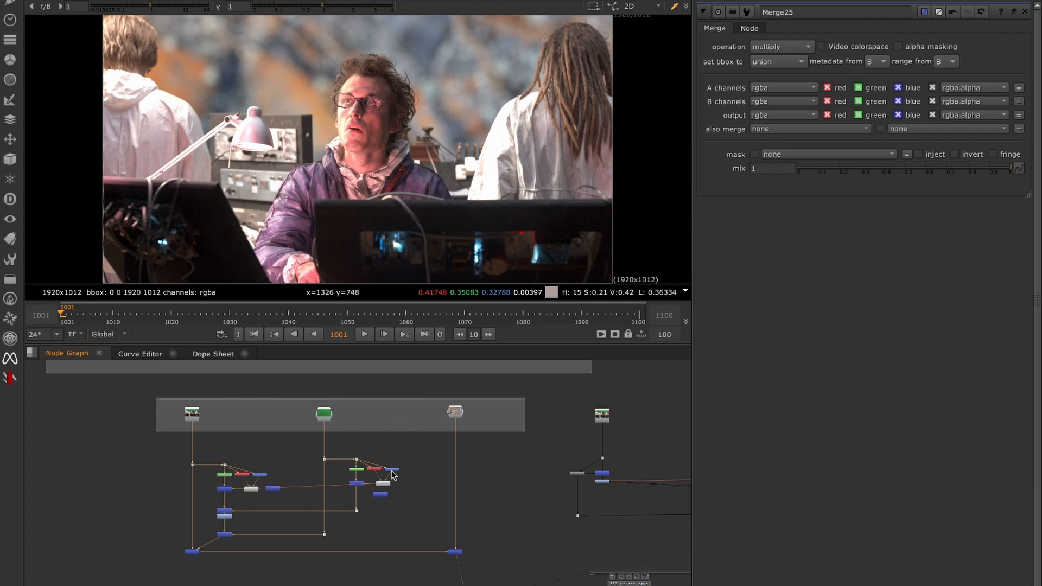
pyautogui.scroll(-2, 481, 476)
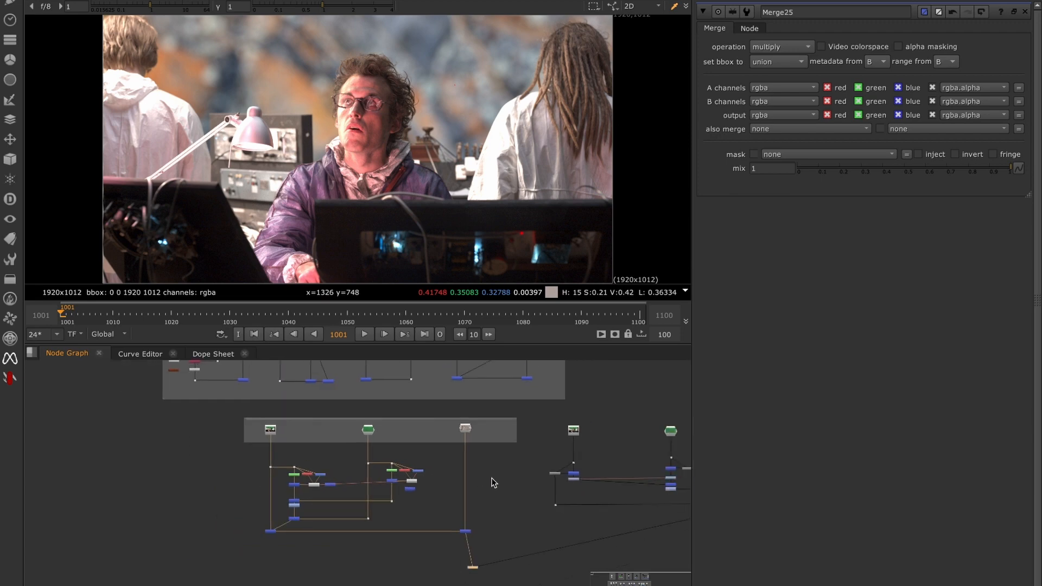
pyautogui.moveTo(493, 481); pyautogui.dragTo(378, 484, button='middle')
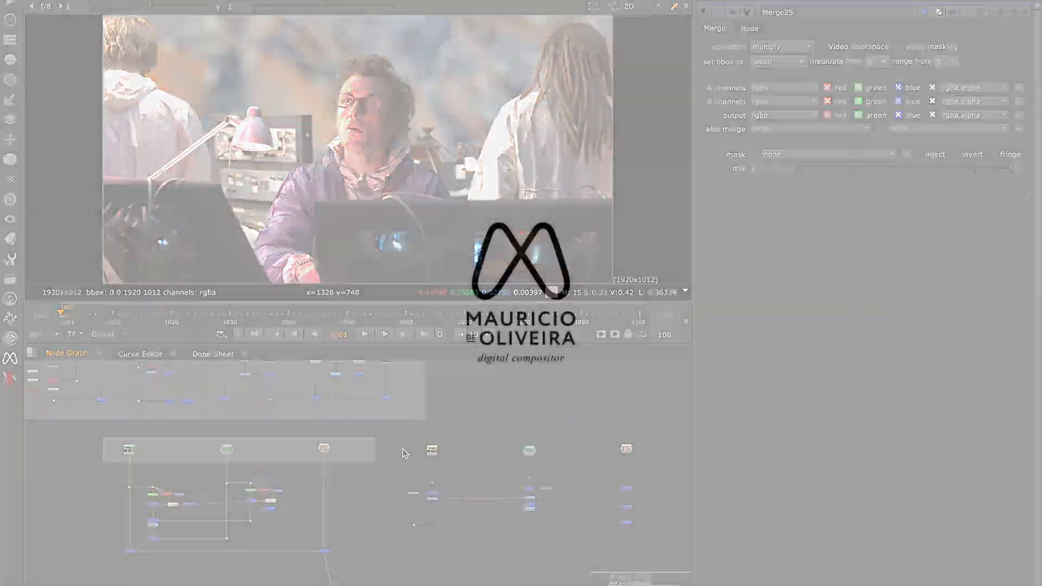